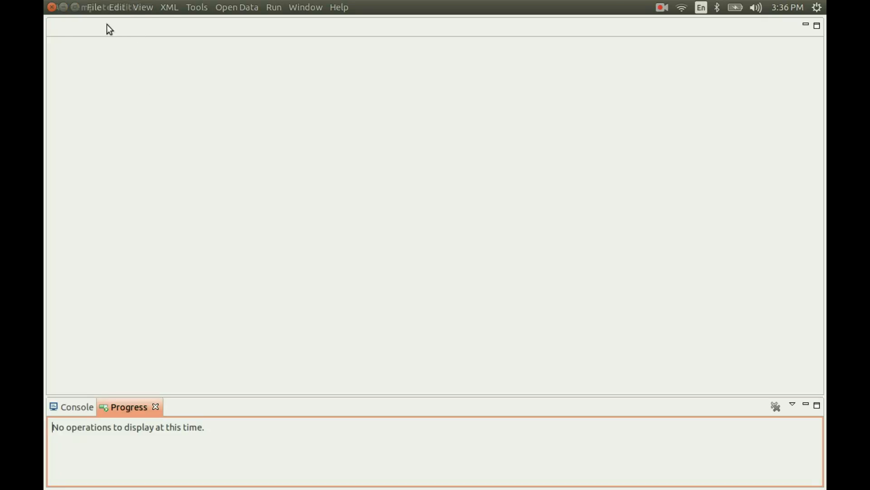
# Create a new blank template with the root element named SampleDatabase.
pyautogui.click(95, 8)
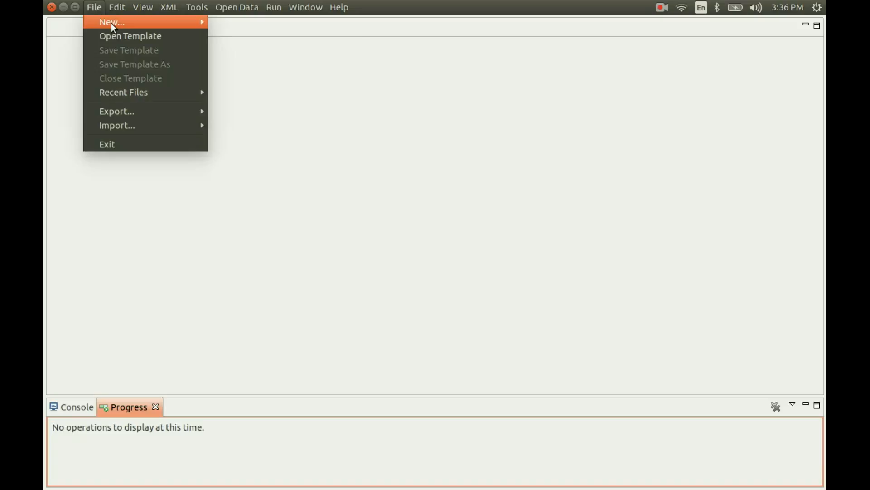
pyautogui.moveTo(111, 23)
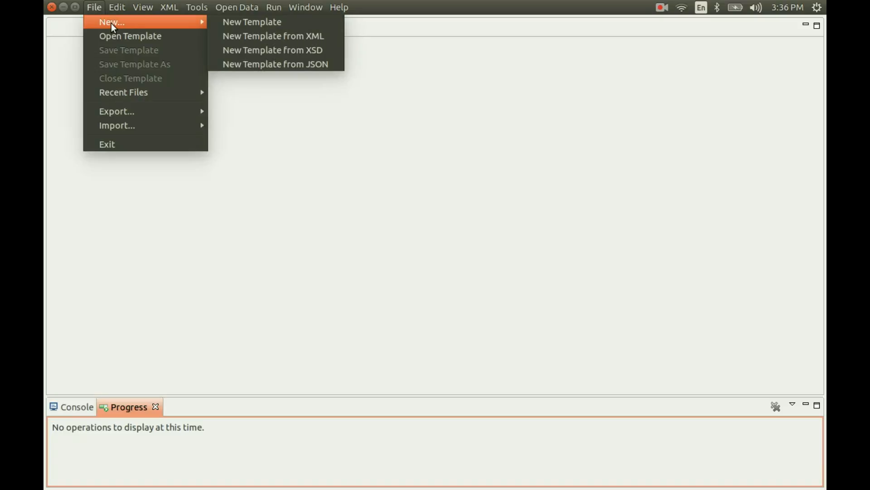
pyautogui.click(244, 23)
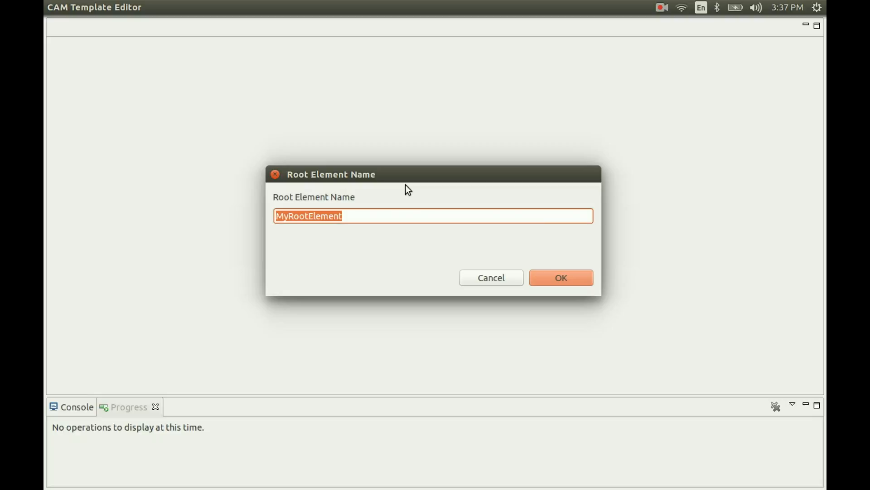
pyautogui.write('Sa')
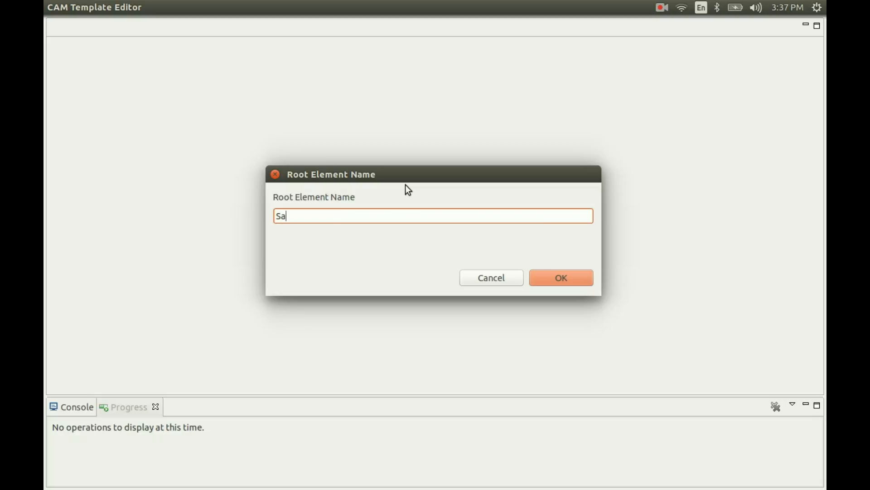
pyautogui.write('mpleDatabase')
pyautogui.click(546, 279)
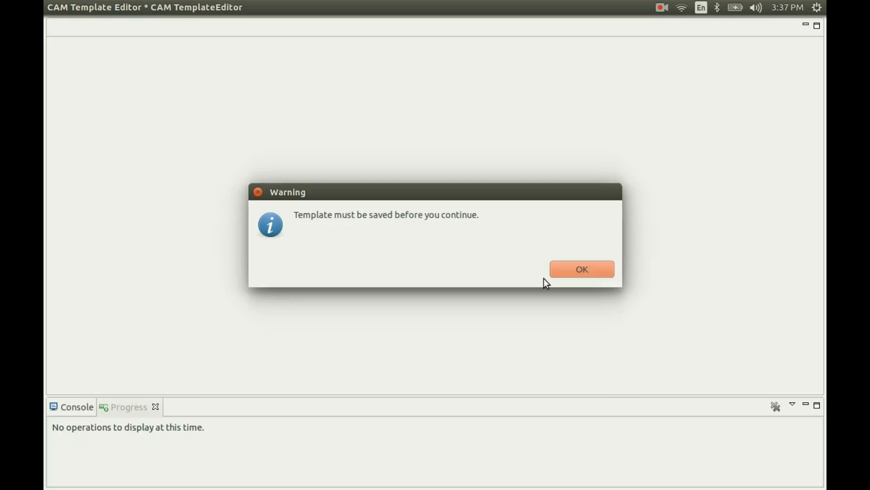
# Save the new template as demoDB in the tmp folder.
pyautogui.click(567, 269)
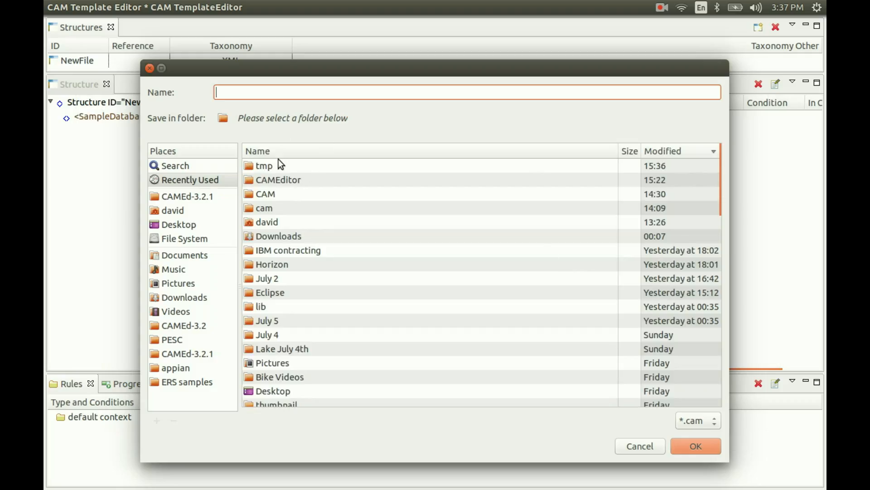
pyautogui.click(265, 169)
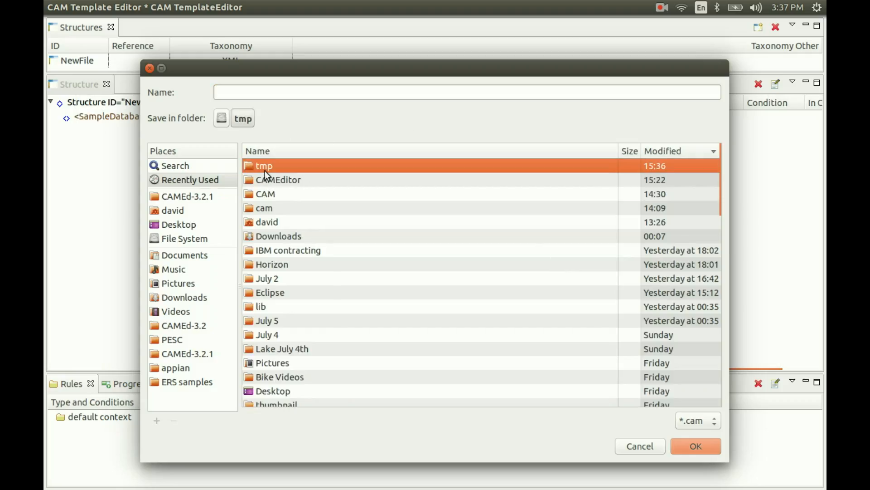
pyautogui.click(286, 95)
pyautogui.write('demoDB')
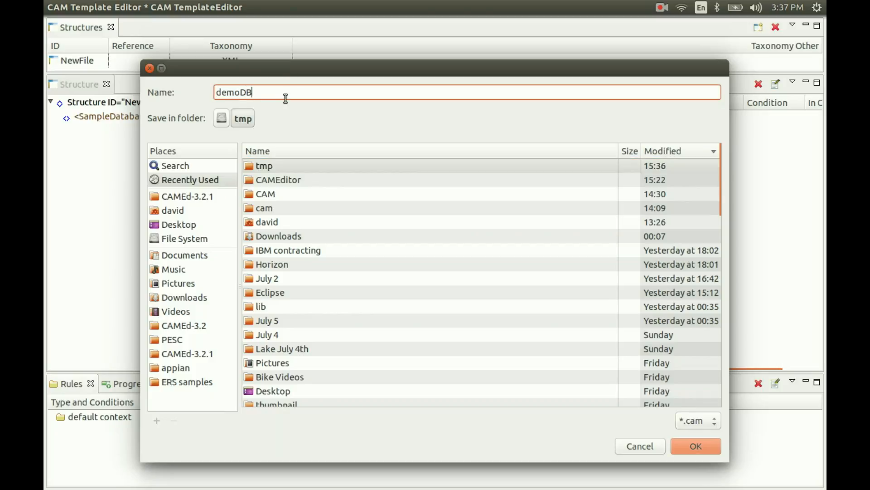
pyautogui.click(692, 448)
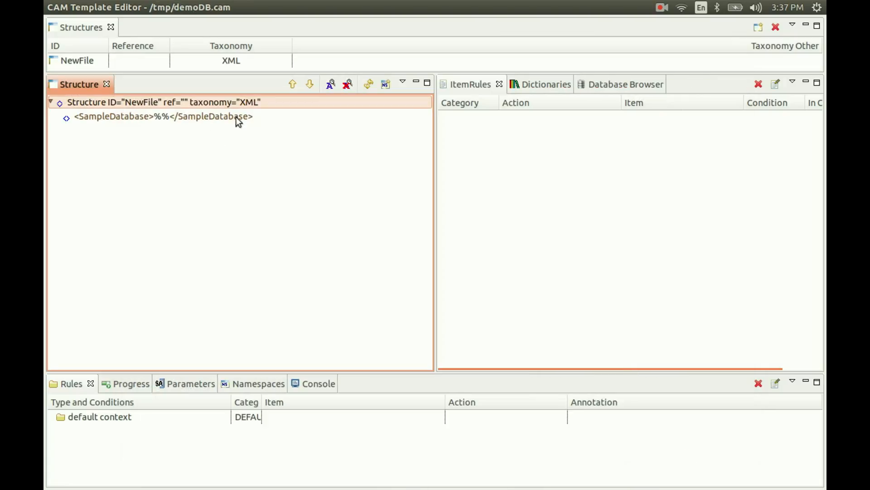
# Set the structure's ID to CAM_DB and its reference to appian.jpa.
pyautogui.click(230, 118)
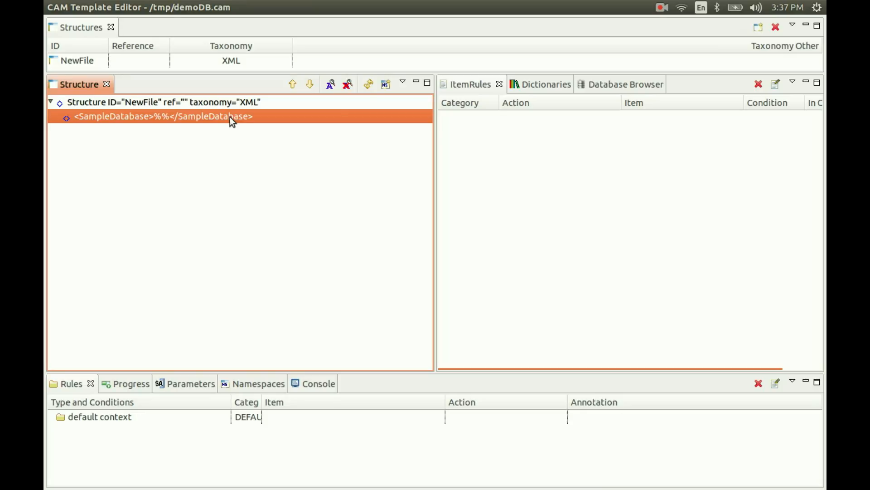
pyautogui.click(92, 61)
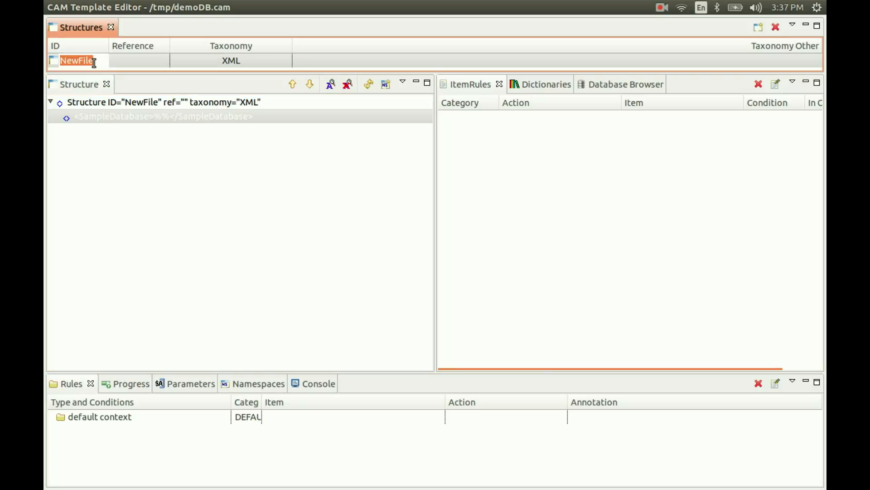
pyautogui.write('CAM_DB')
pyautogui.press('Return')
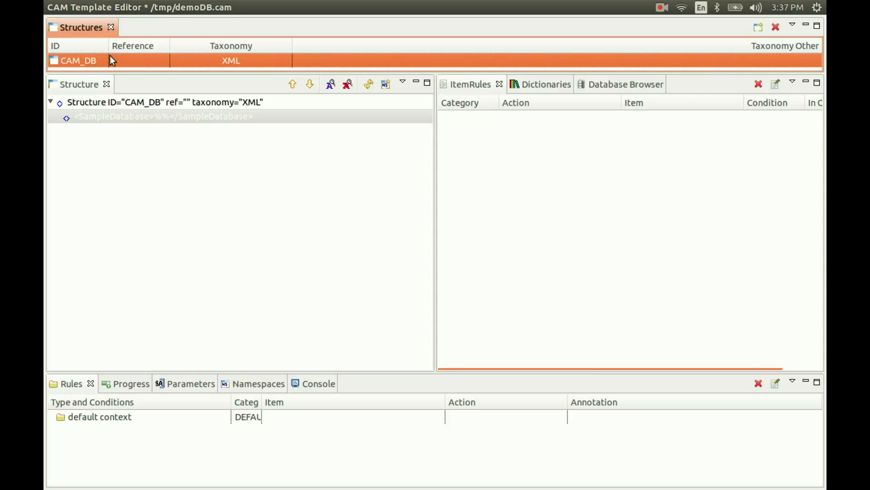
pyautogui.click(155, 60)
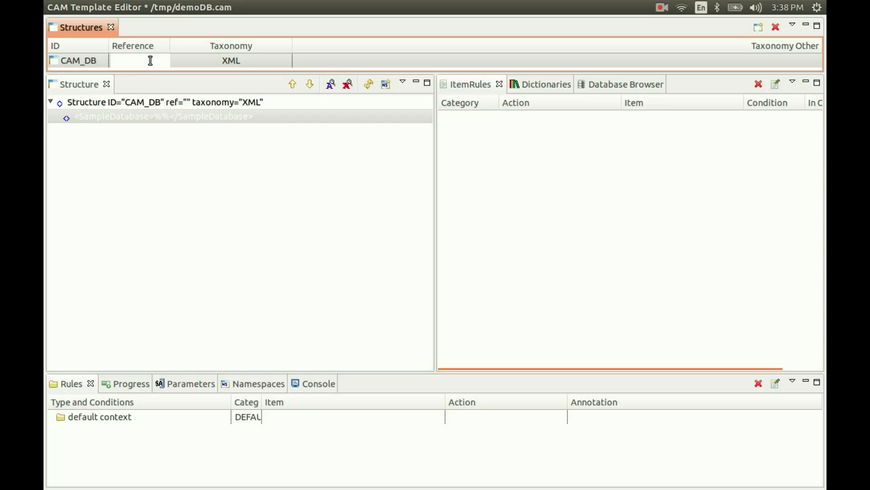
pyautogui.write('appian.jpa')
pyautogui.press('Return')
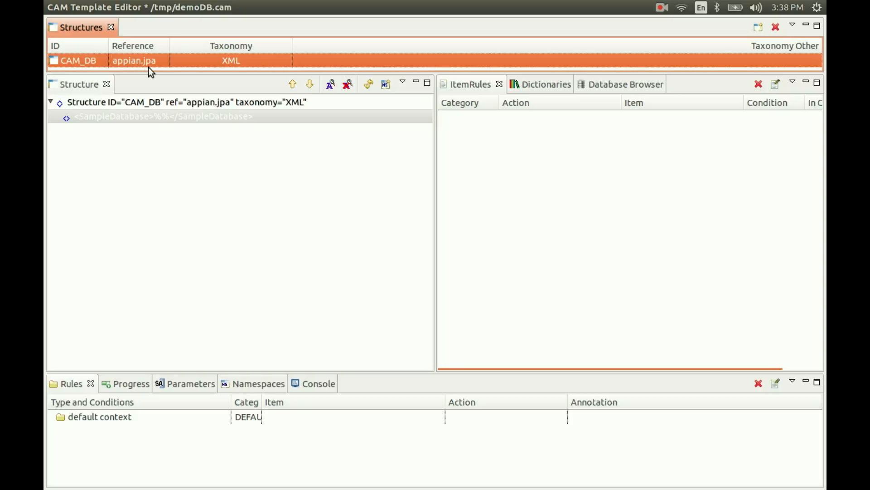
# Leave the reference field and save the template with the SampleDatabase element selected.
pyautogui.click(148, 56)
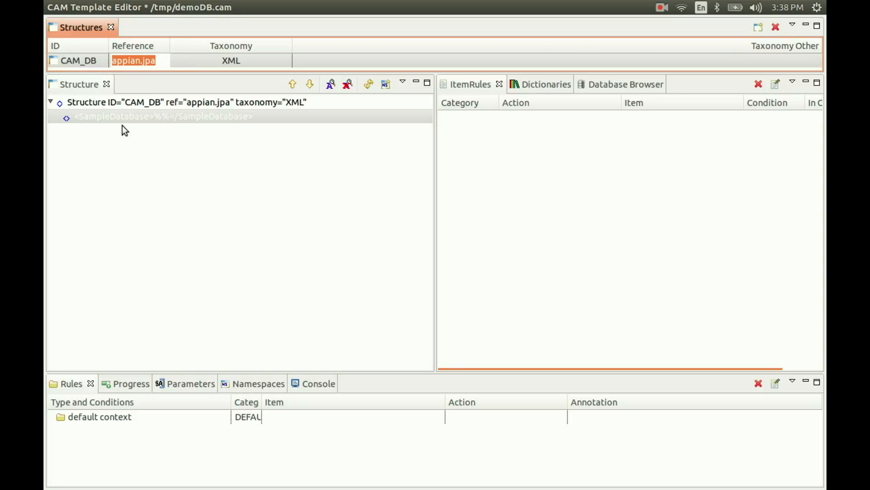
pyautogui.click(131, 116)
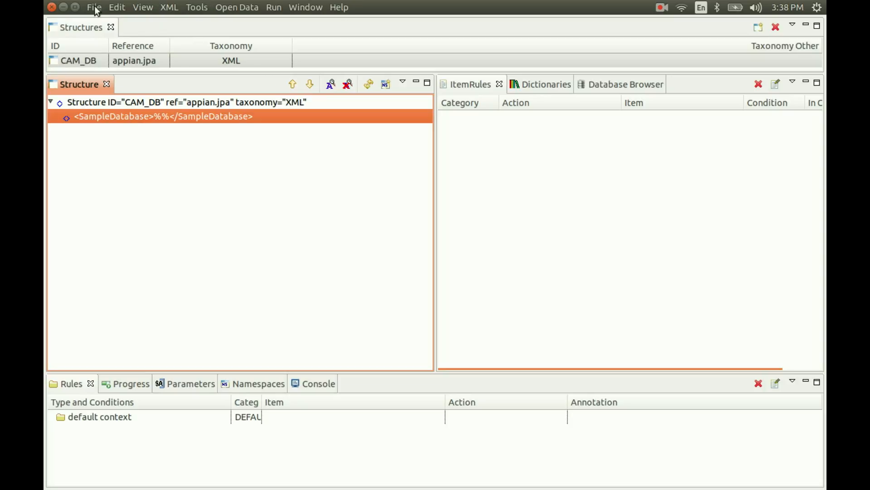
pyautogui.click(94, 7)
pyautogui.click(104, 51)
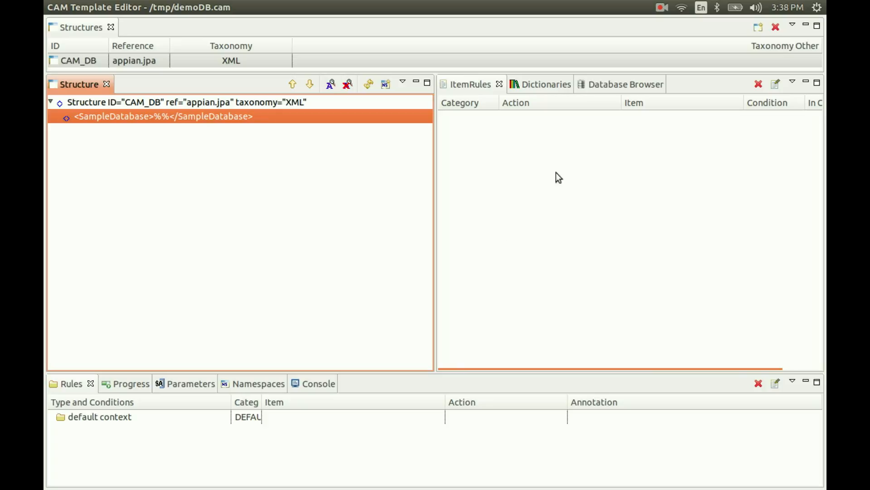
# Connect the Database Browser to the MySQL connection, entering the database password.
pyautogui.click(623, 85)
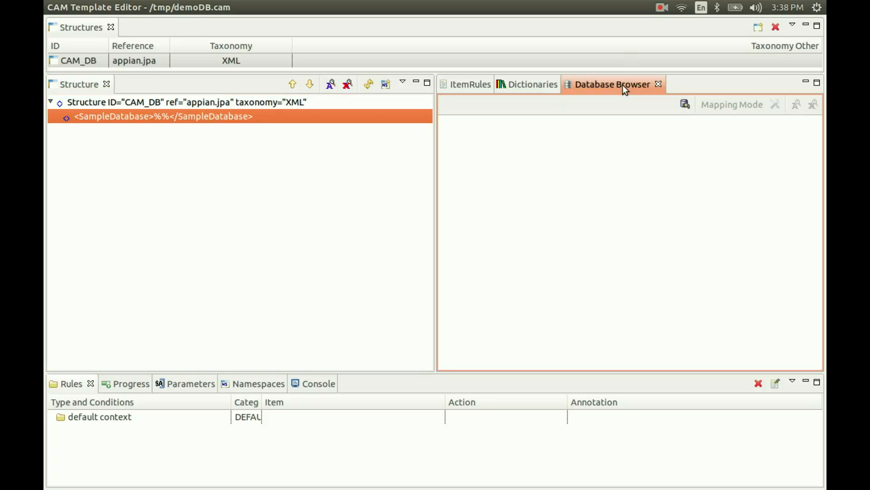
pyautogui.click(684, 105)
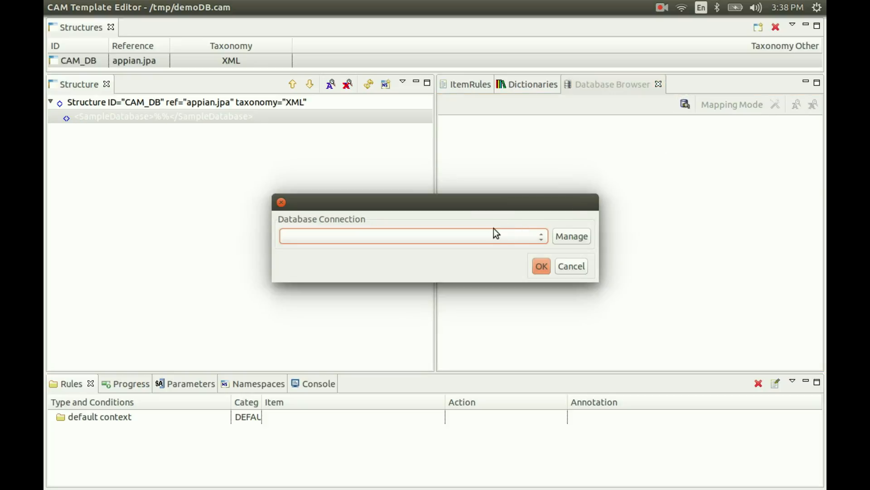
pyautogui.click(488, 239)
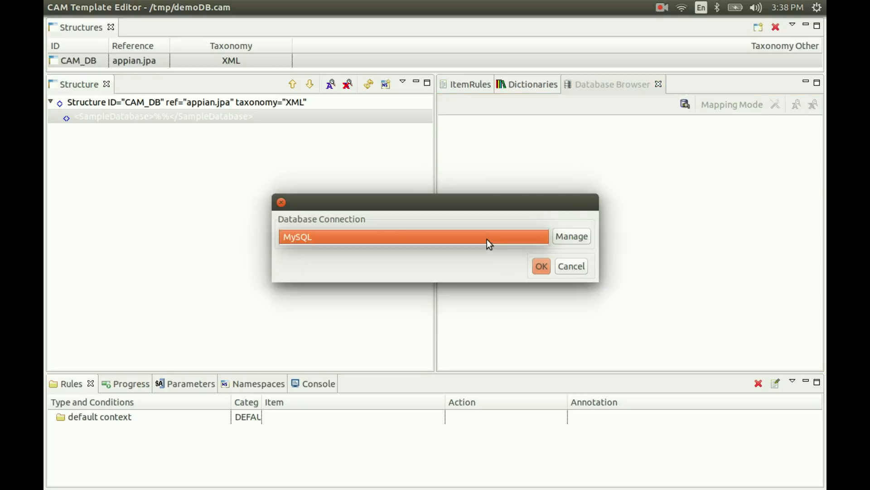
pyautogui.click(462, 239)
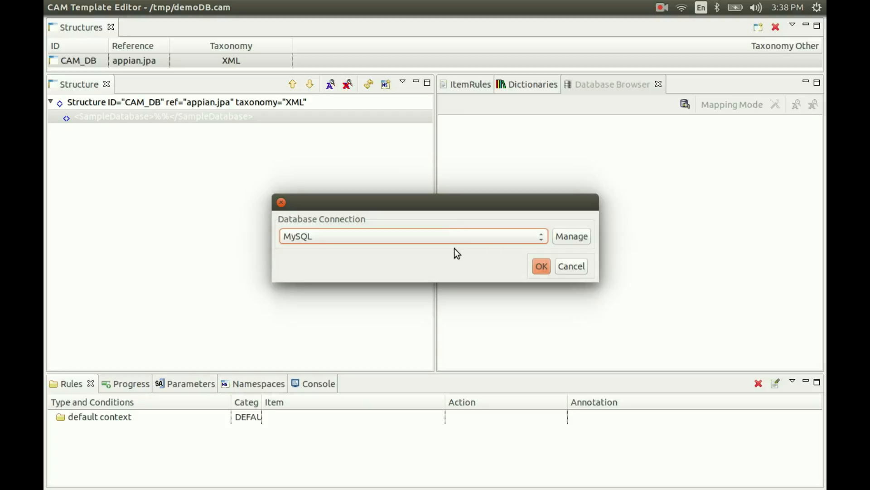
pyautogui.click(541, 266)
pyautogui.write('••••')
pyautogui.press('Return')
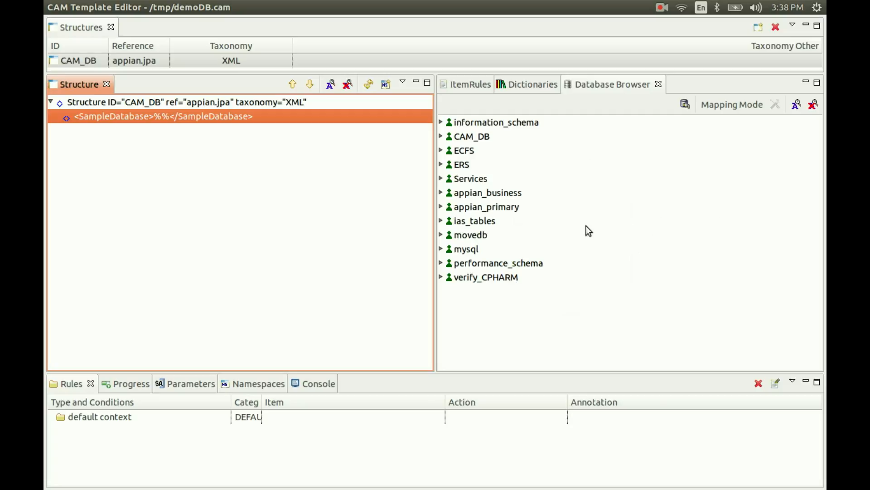
# Expand the tables of the CAM_DB schema and examine the columns of VW_AGREEMENT.
pyautogui.click(441, 137)
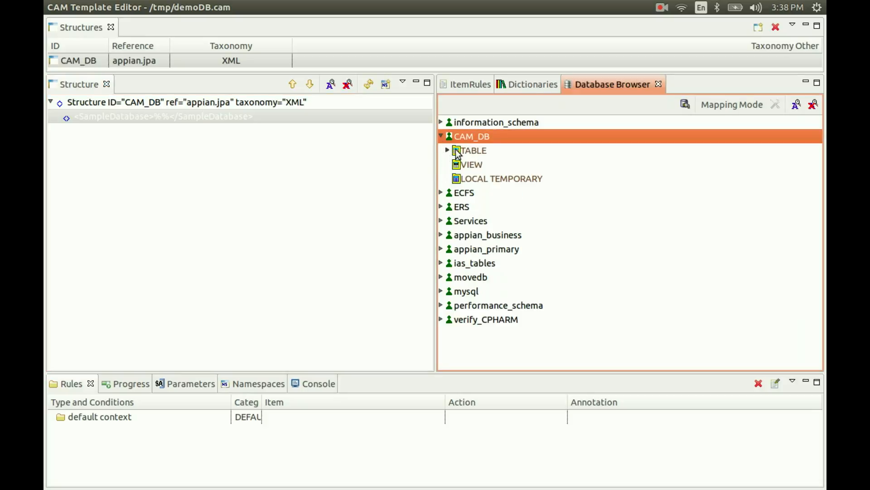
pyautogui.click(447, 150)
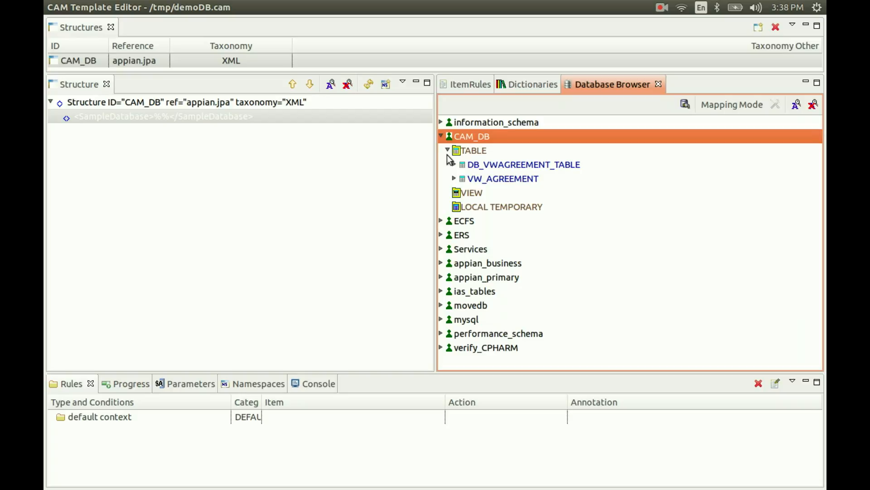
pyautogui.click(471, 180)
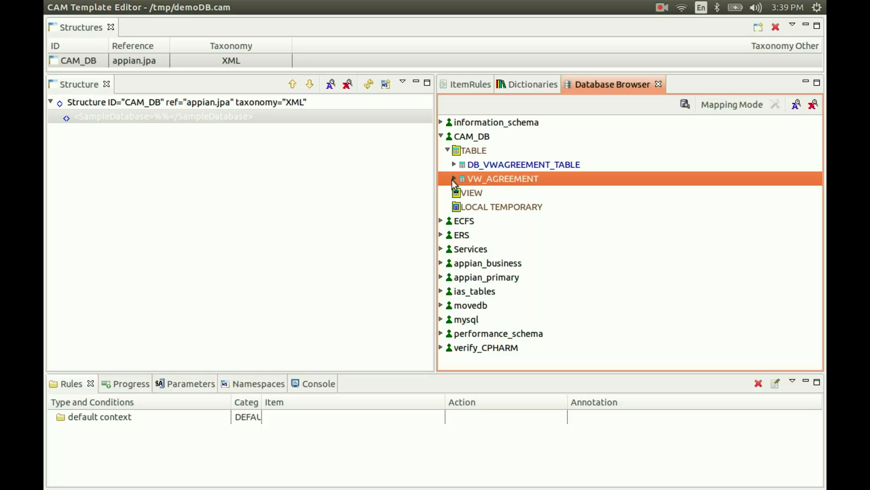
pyautogui.click(455, 179)
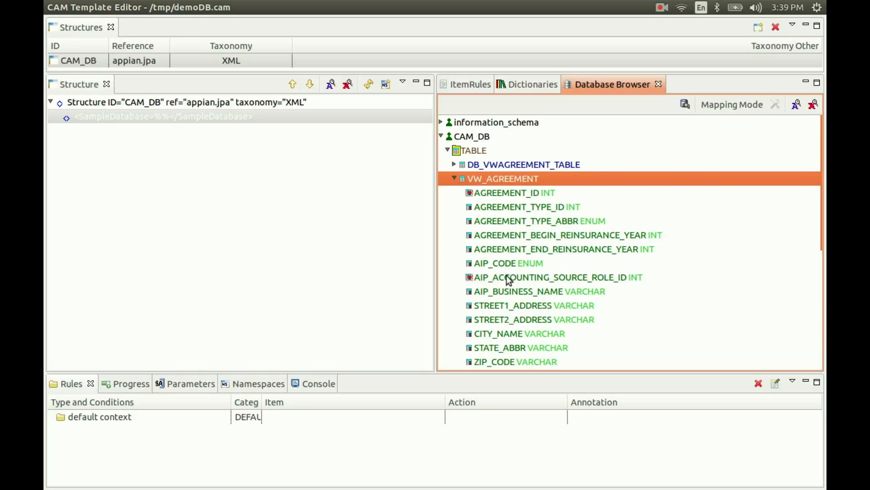
pyautogui.scroll(-3, 503, 292)
pyautogui.scroll(3, 503, 294)
# Switch the Database Browser to Designer Mode and add the VW_AGREEMENT table under the SampleDatabase element.
pyautogui.click(730, 105)
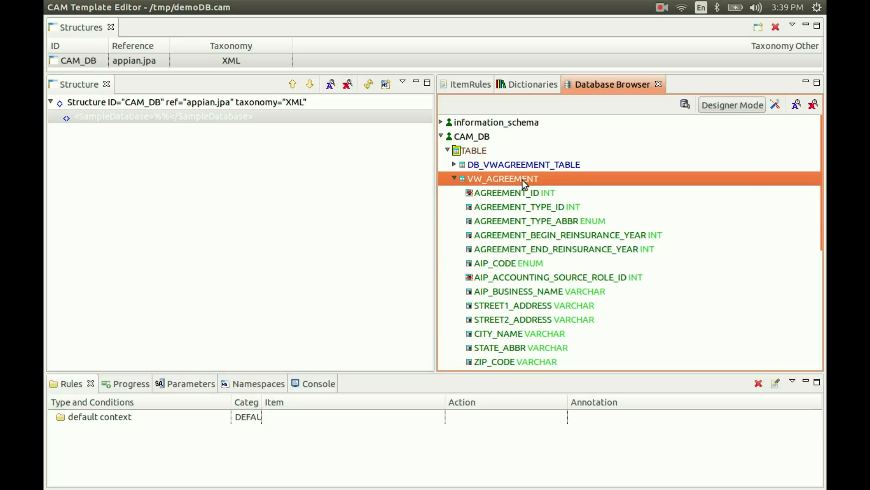
pyautogui.moveTo(491, 179); pyautogui.dragTo(207, 118)
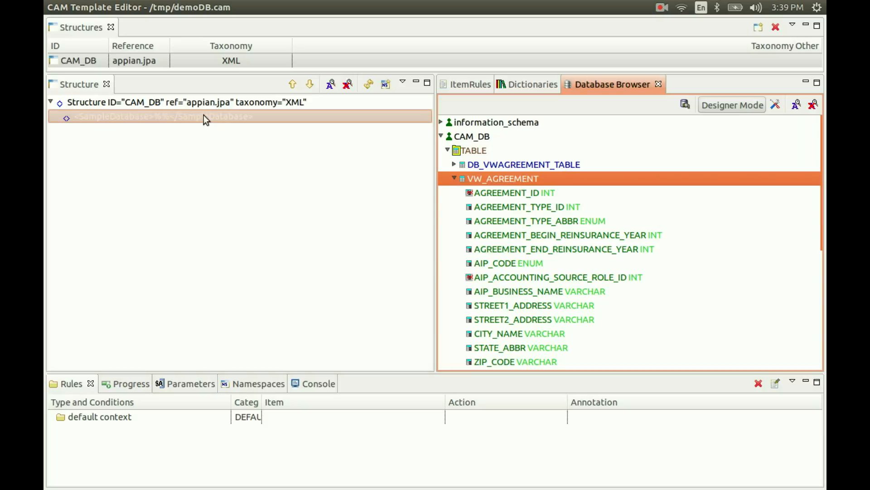
pyautogui.moveTo(203, 115); pyautogui.dragTo(203, 115)
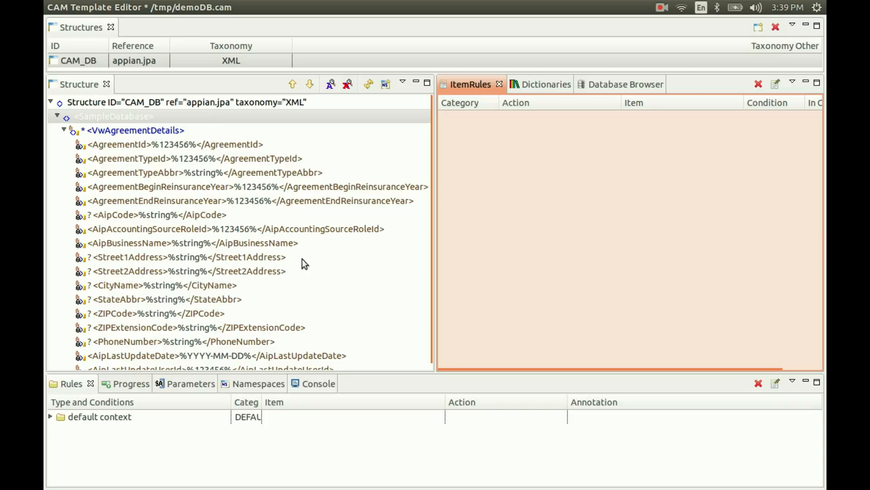
# Compare the generated elements with the table columns and inspect the DBMapping annotation of AgreementEndReinsuranceYear.
pyautogui.click(609, 83)
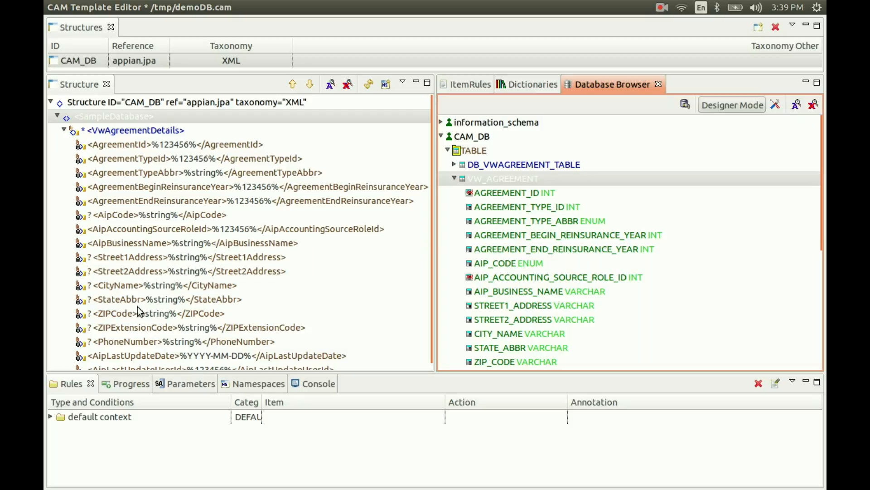
pyautogui.click(145, 189)
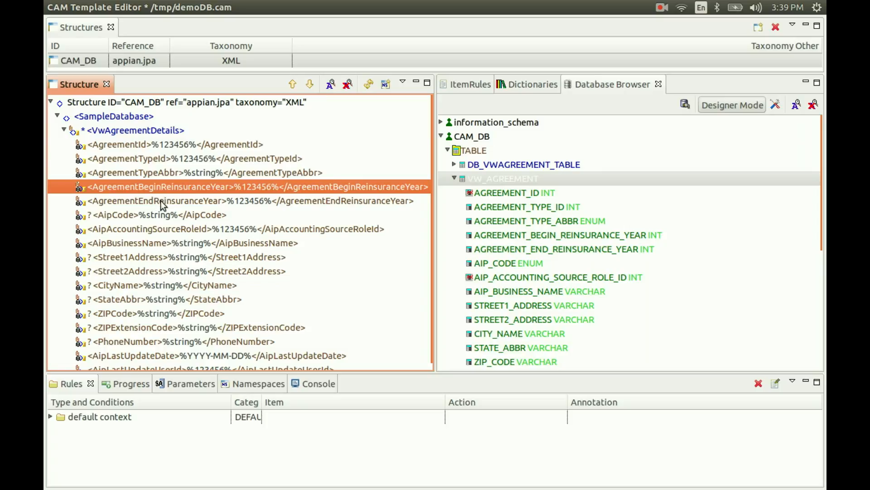
pyautogui.click(160, 200)
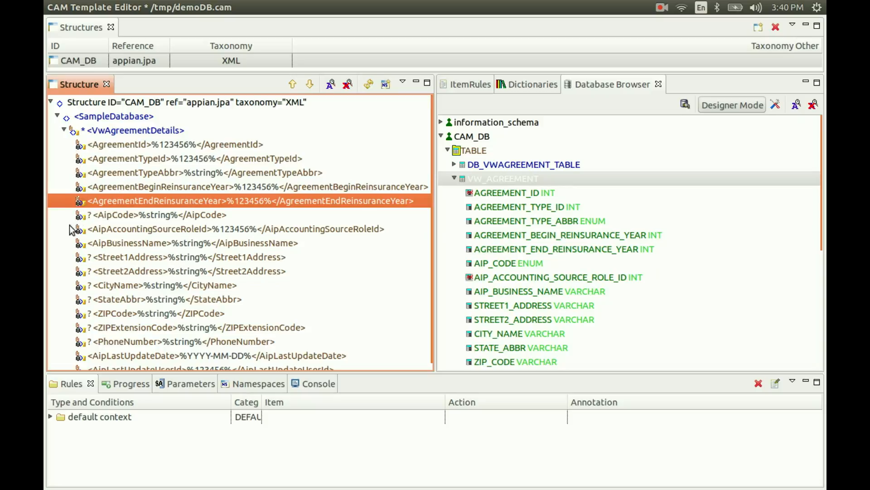
pyautogui.rightClick(120, 200)
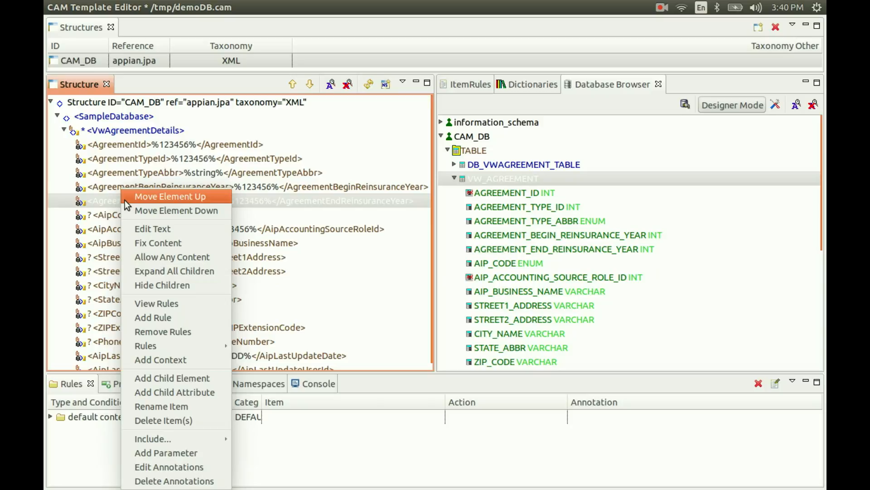
pyautogui.click(156, 467)
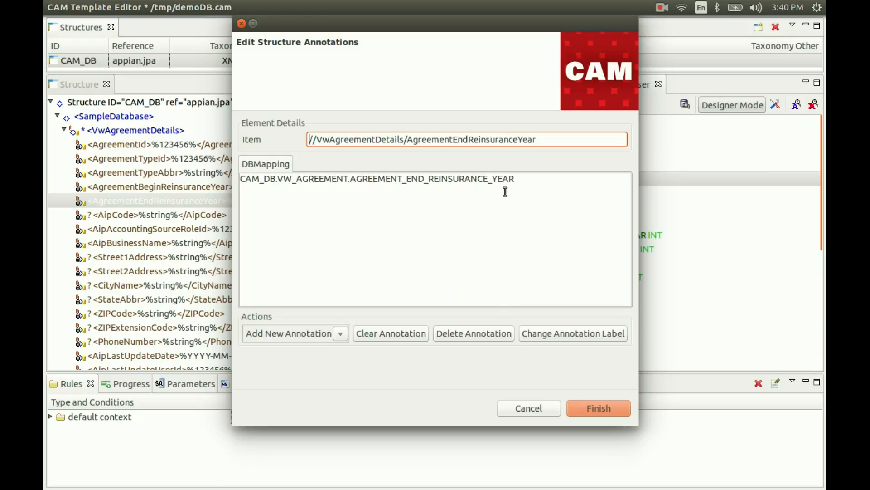
pyautogui.moveTo(508, 183); pyautogui.dragTo(267, 187)
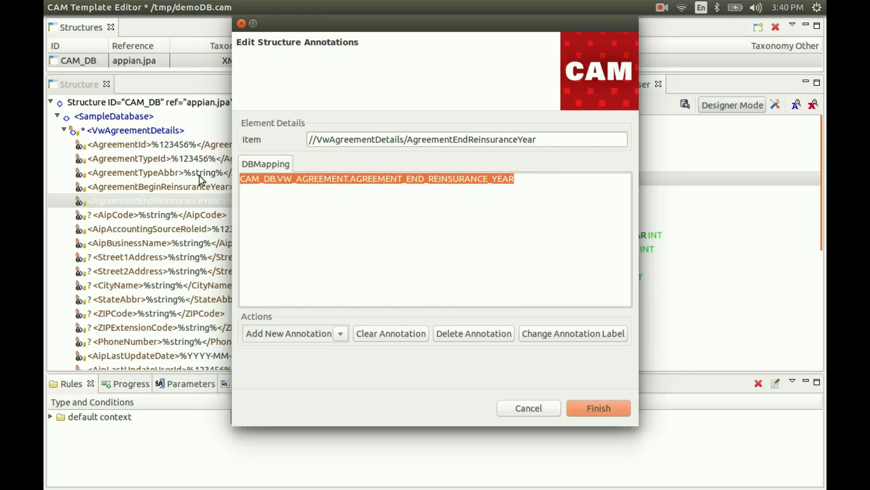
# Close the AgreementEndReinsuranceYear annotations and inspect the DBMapping and KeyRef annotations of AgreementId.
pyautogui.click(273, 187)
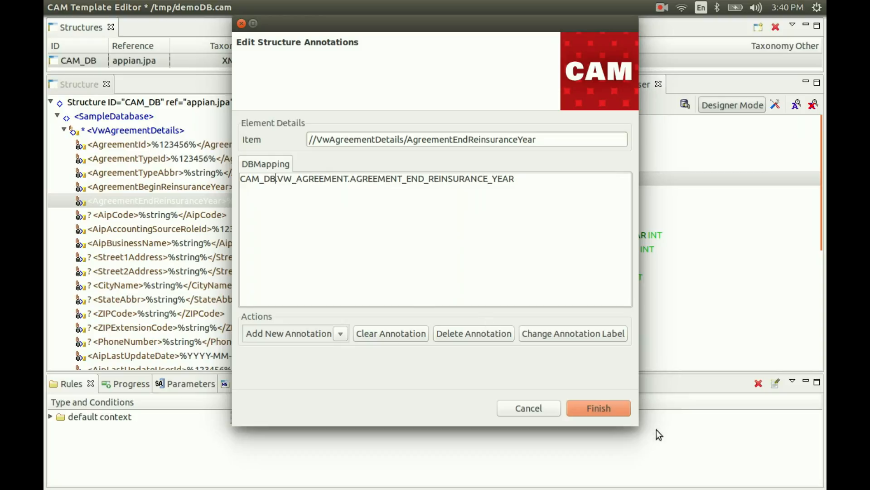
pyautogui.click(621, 407)
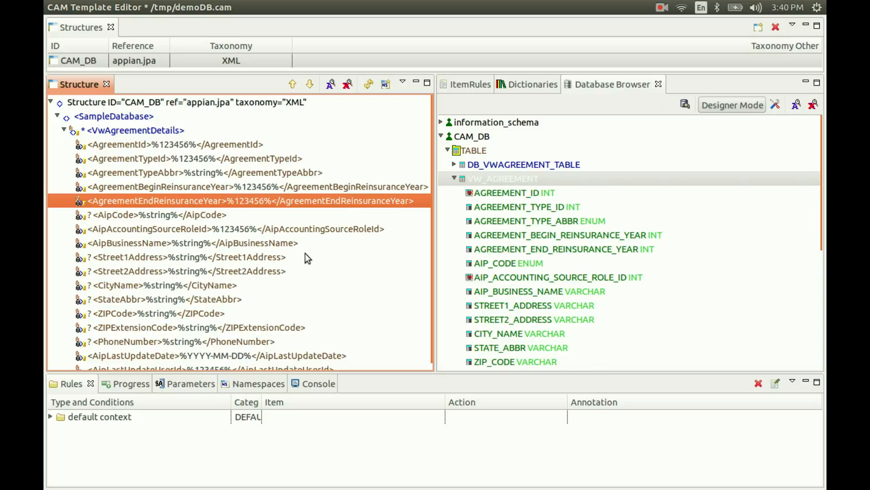
pyautogui.click(163, 215)
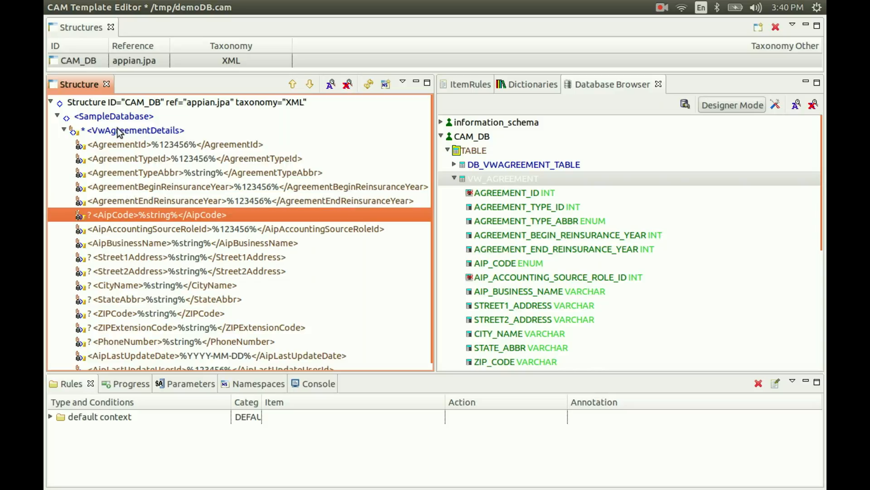
pyautogui.click(151, 142)
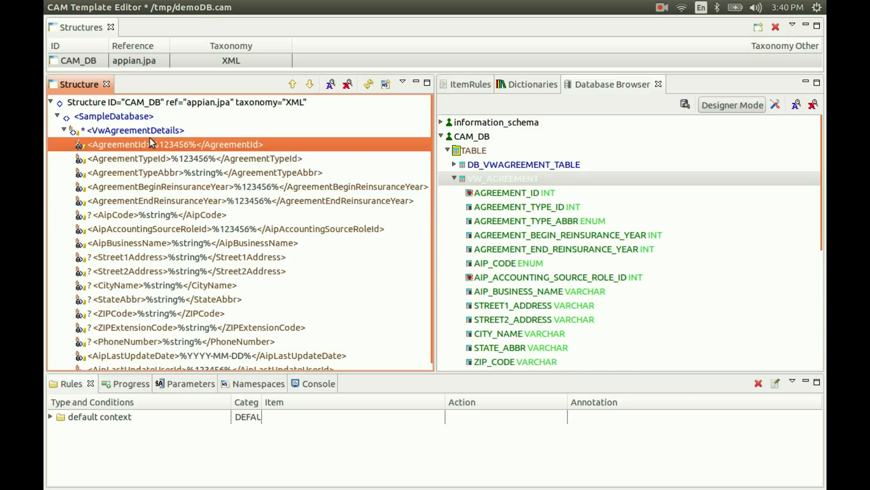
pyautogui.rightClick(141, 144)
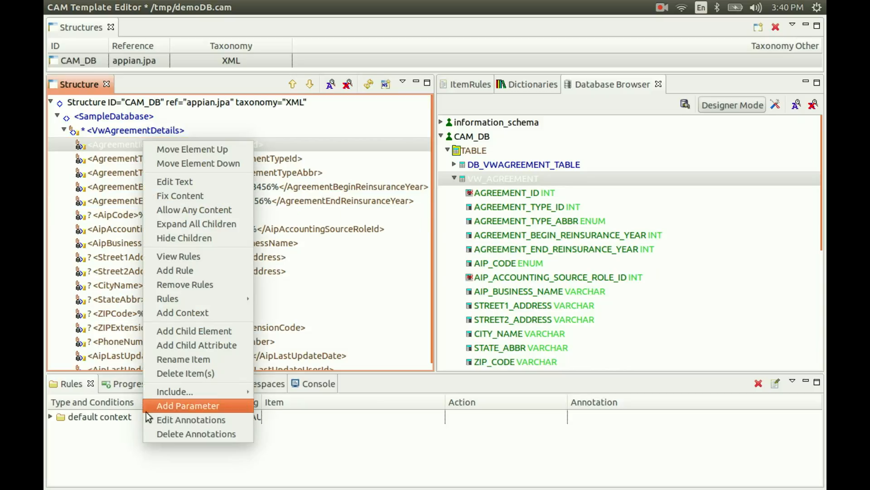
pyautogui.click(164, 422)
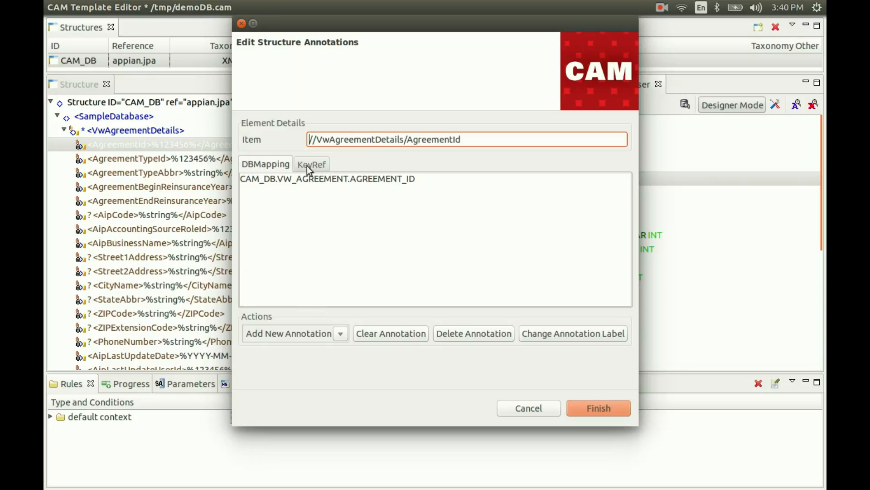
pyautogui.click(307, 165)
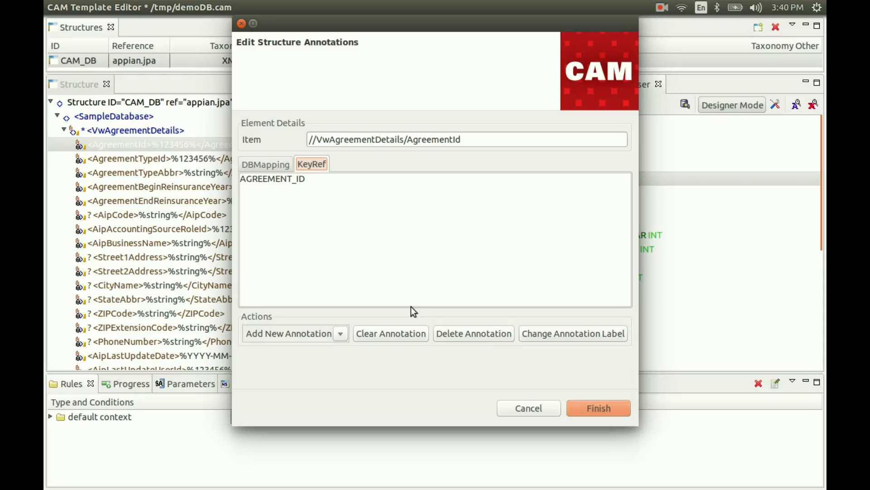
pyautogui.click(581, 408)
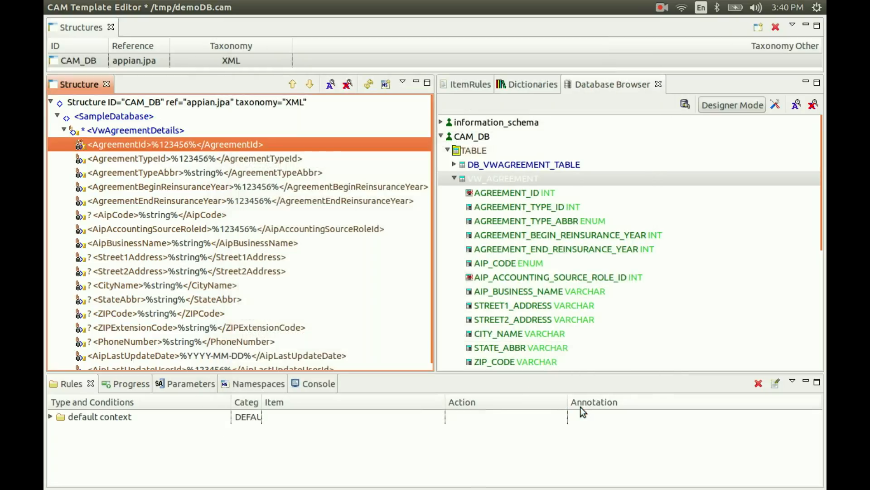
# Review the generated child elements under VwAgreementDetails, from AgreementId down to AipLastUpdateUserId.
pyautogui.click(146, 160)
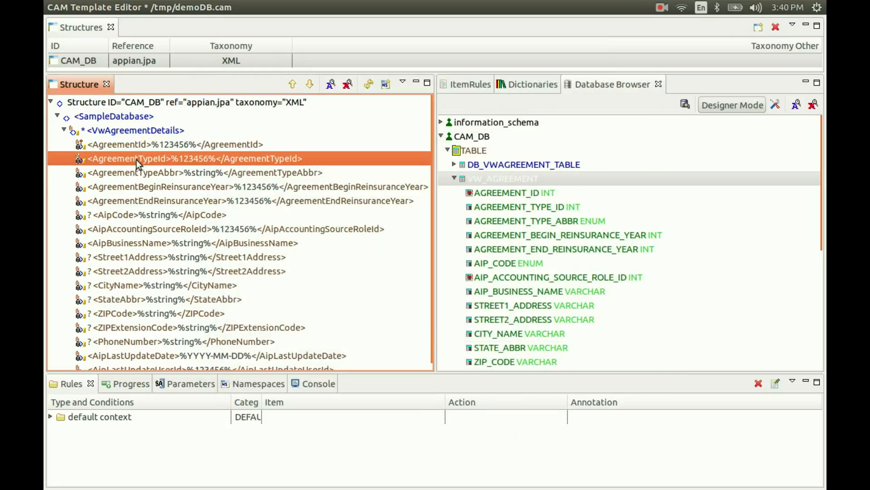
pyautogui.click(84, 146)
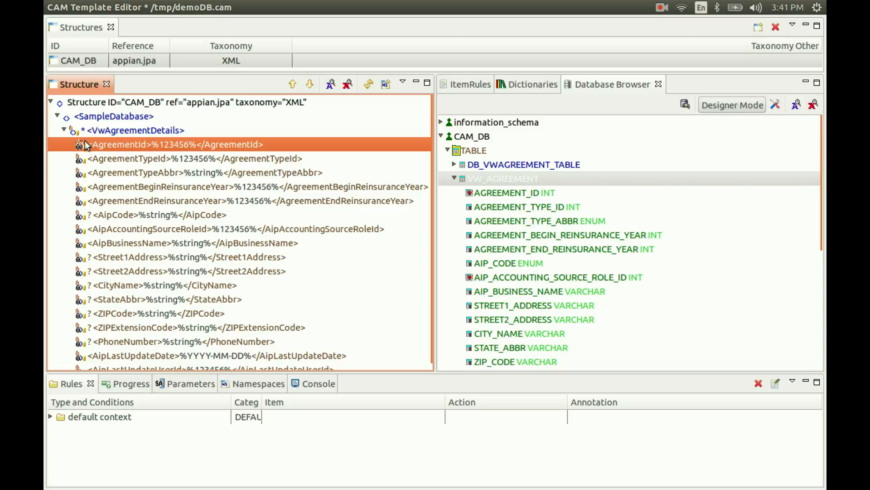
pyautogui.click(115, 172)
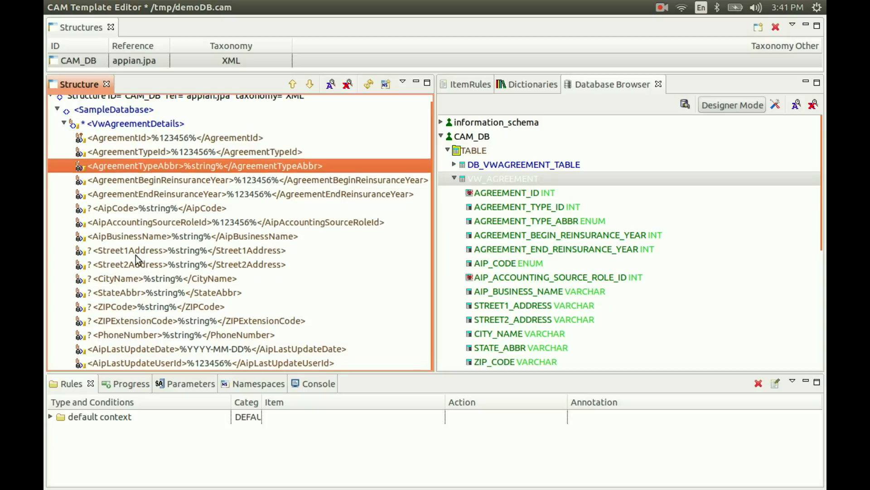
pyautogui.scroll(-1, 156, 240)
pyautogui.scroll(1, 159, 238)
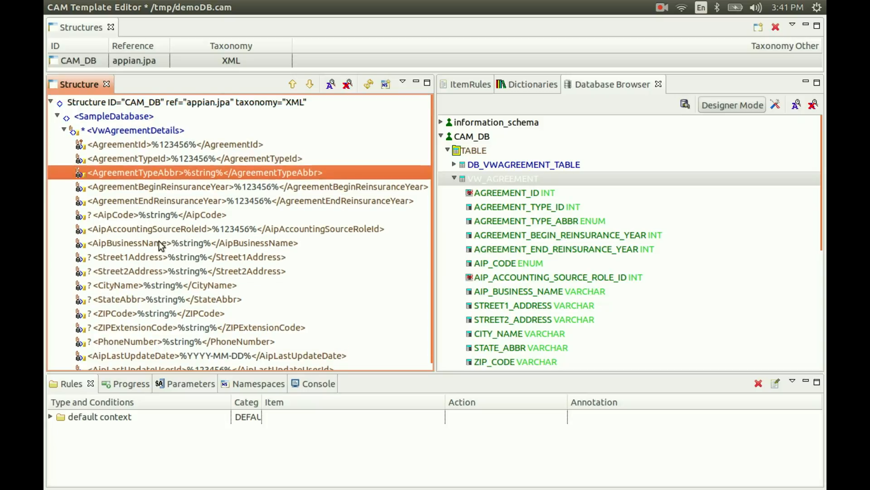
# Display the item rules of the AgreementBeginReinsuranceYear element.
pyautogui.click(222, 186)
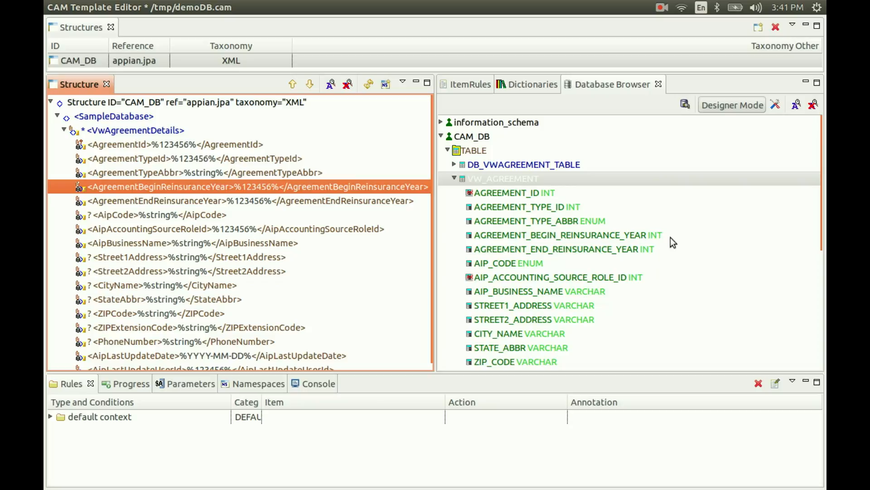
pyautogui.rightClick(214, 186)
pyautogui.click(220, 178)
pyautogui.click(462, 86)
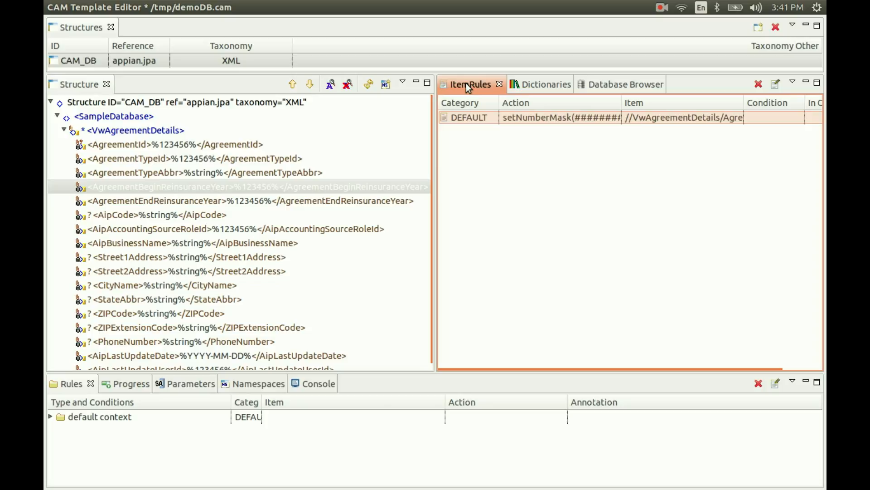
# Edit the setNumberMask rule of AgreementBeginReinsuranceYear so that its number mask is 9999.
pyautogui.rightClick(471, 116)
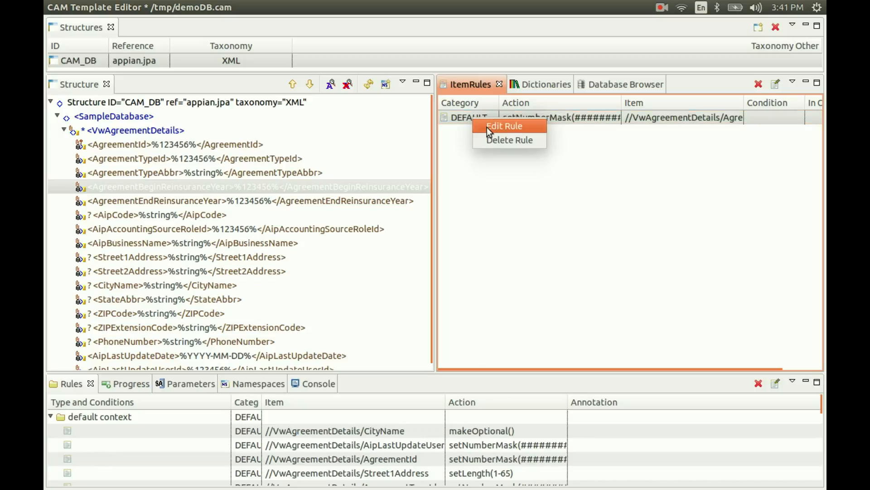
pyautogui.click(487, 127)
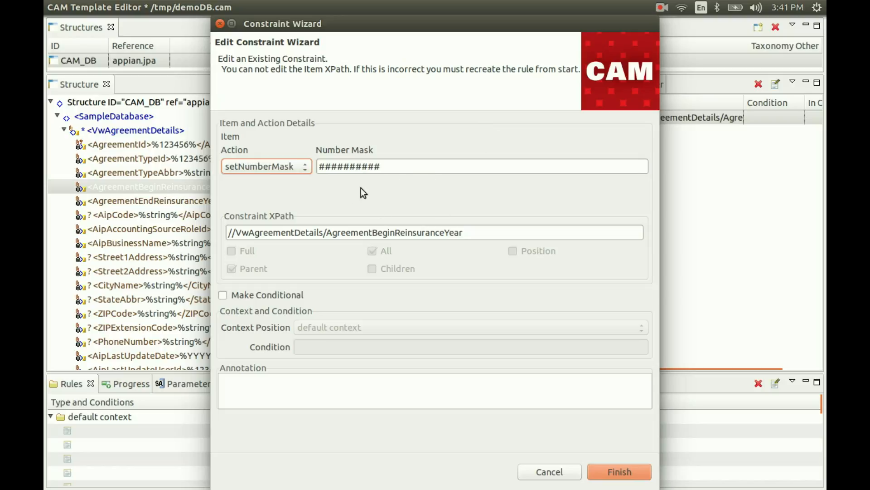
pyautogui.click(393, 167)
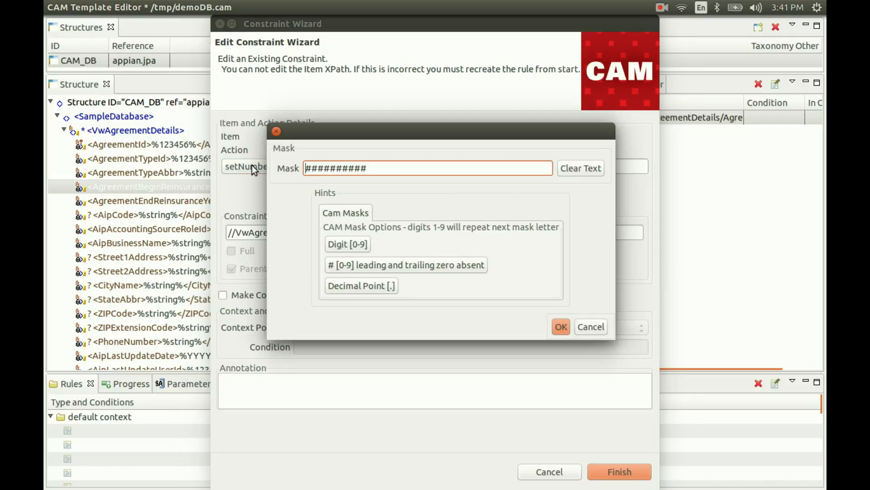
pyautogui.moveTo(370, 168); pyautogui.dragTo(276, 174)
pyautogui.write('99')
pyautogui.press('BackSpace')
pyautogui.press('BackSpace')
pyautogui.press('BackSpace')
pyautogui.press('BackSpace')
pyautogui.press('BackSpace')
pyautogui.press('BackSpace')
pyautogui.press('BackSpace')
pyautogui.press('BackSpace')
pyautogui.press('BackSpace')
pyautogui.press('BackSpace')
pyautogui.press('BackSpace')
pyautogui.press('BackSpace')
pyautogui.write('9999')
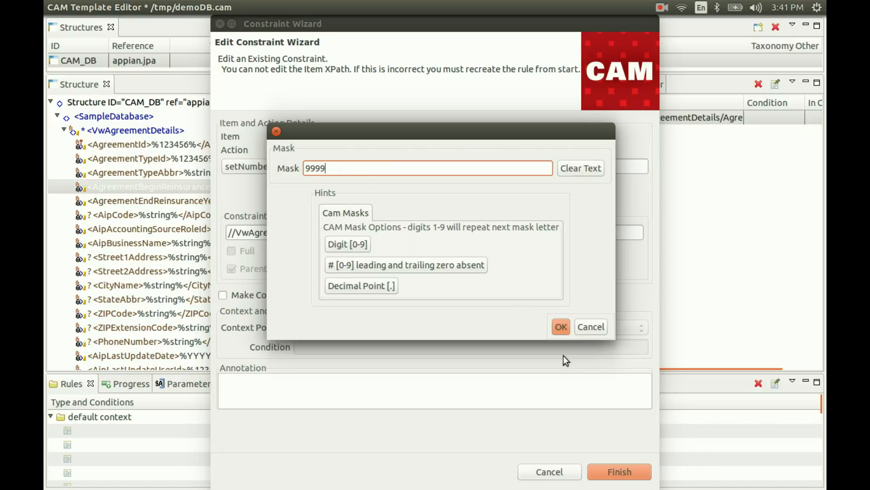
pyautogui.click(562, 326)
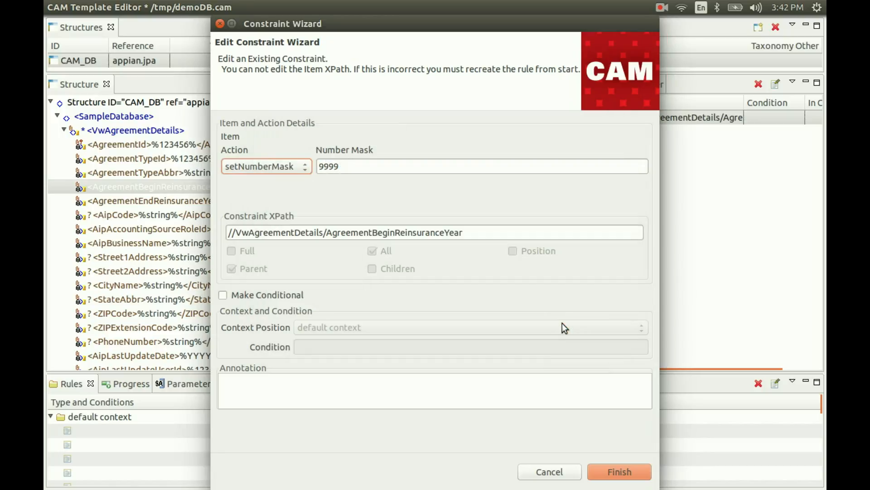
pyautogui.click(605, 469)
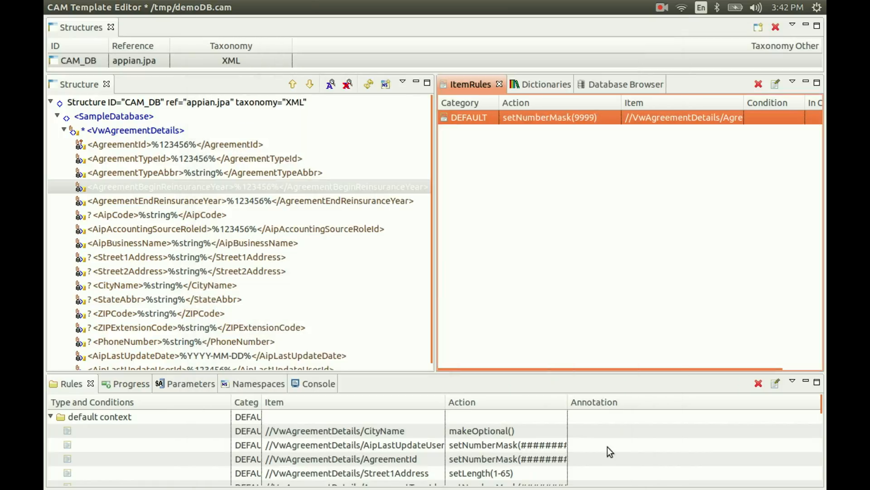
# Edit the setNumberMask rule of AgreementEndReinsuranceYear and set its number mask to 9999.
pyautogui.click(207, 201)
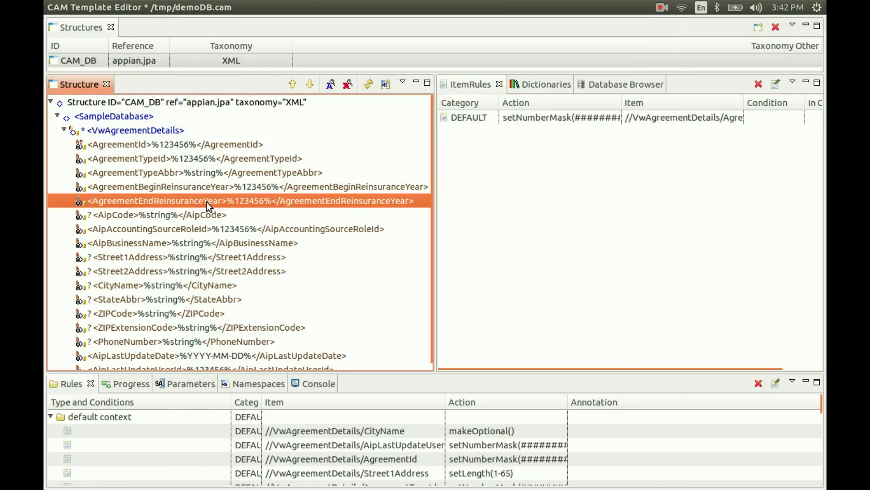
pyautogui.rightClick(453, 119)
pyautogui.click(469, 127)
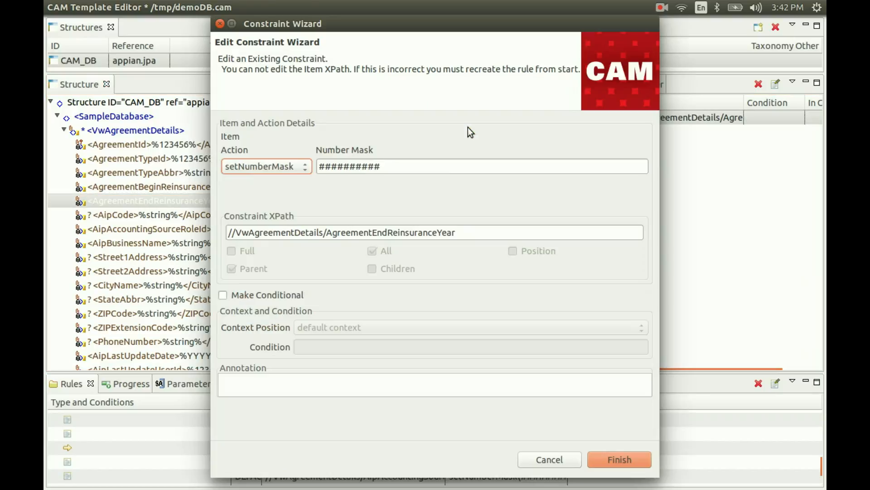
pyautogui.click(402, 172)
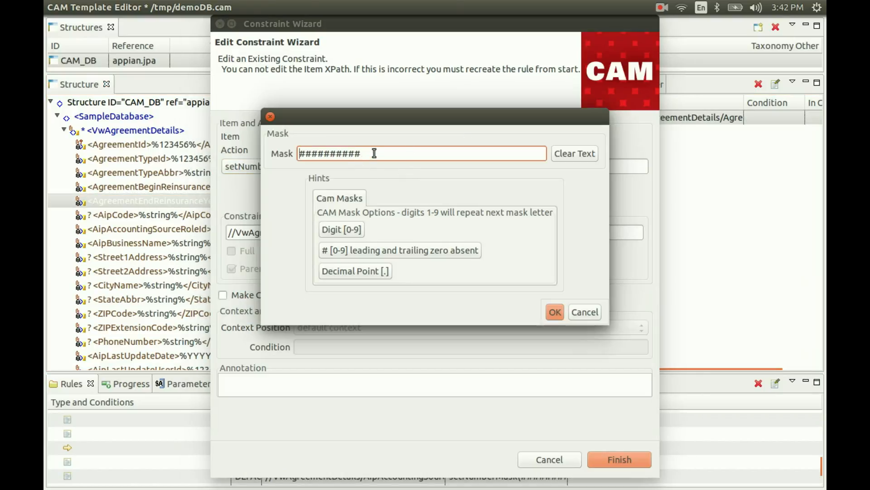
pyautogui.moveTo(374, 153); pyautogui.dragTo(217, 149)
pyautogui.write('9999')
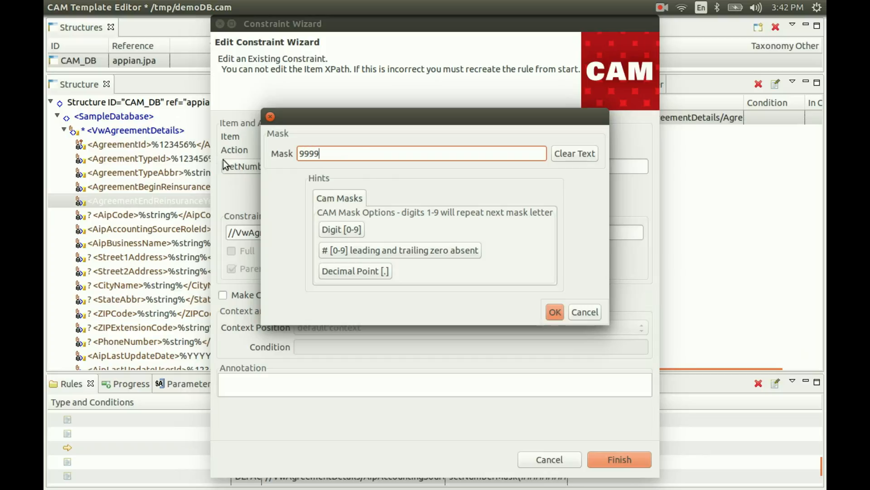
pyautogui.click(553, 311)
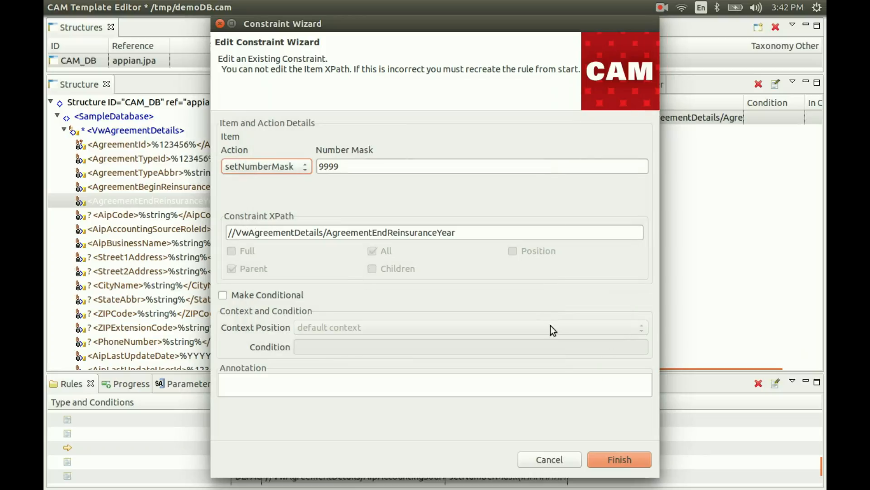
pyautogui.click(610, 456)
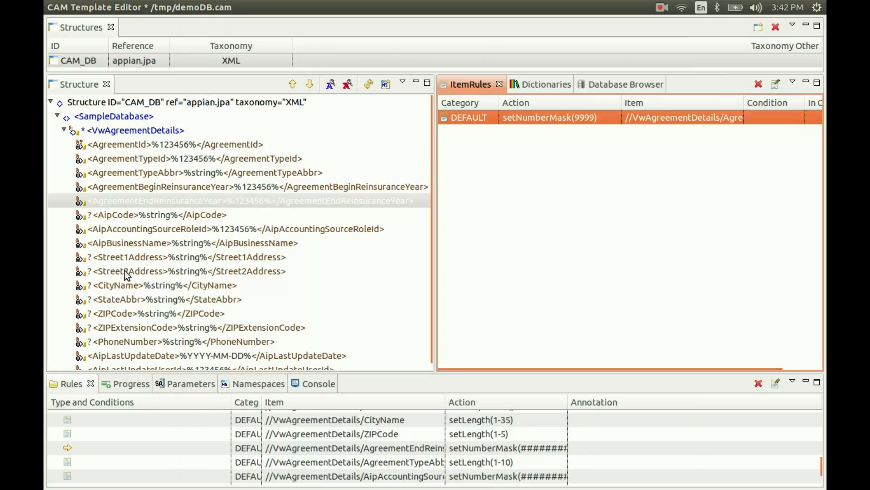
# Check the item rules of AipCode and AgreementEndReinsuranceYear, and review the length and mask rules listed for the default context.
pyautogui.click(206, 209)
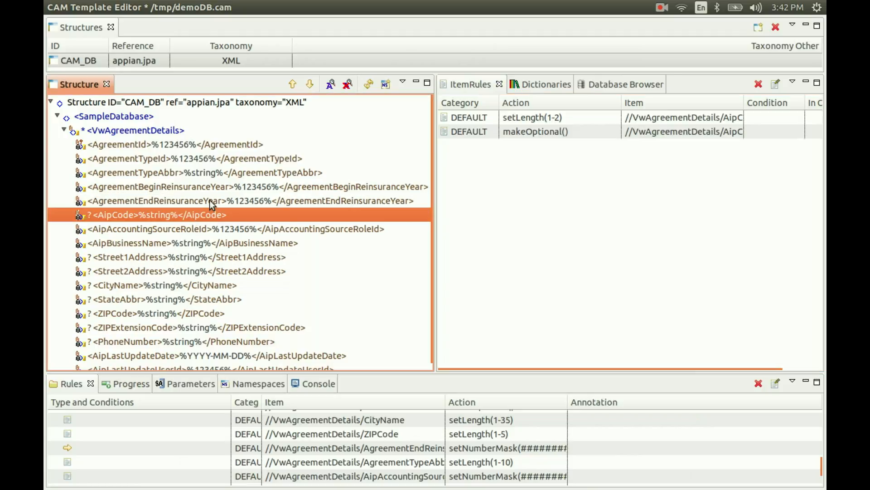
pyautogui.click(210, 201)
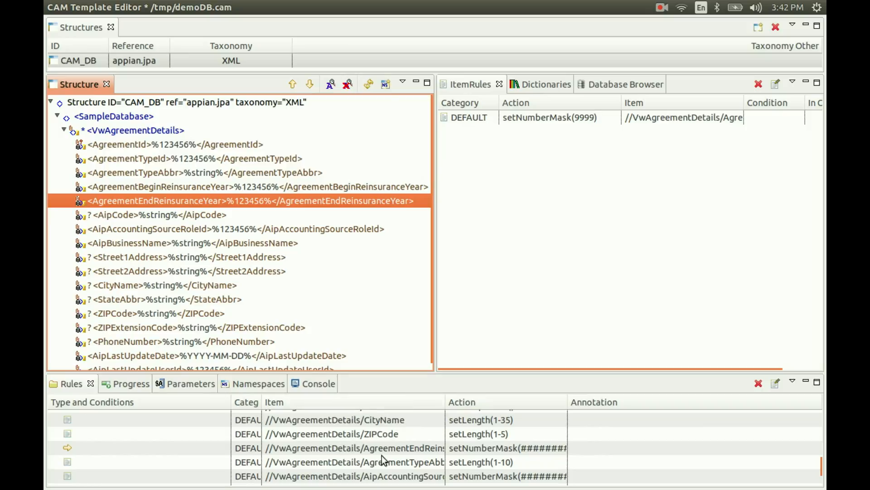
pyautogui.click(459, 422)
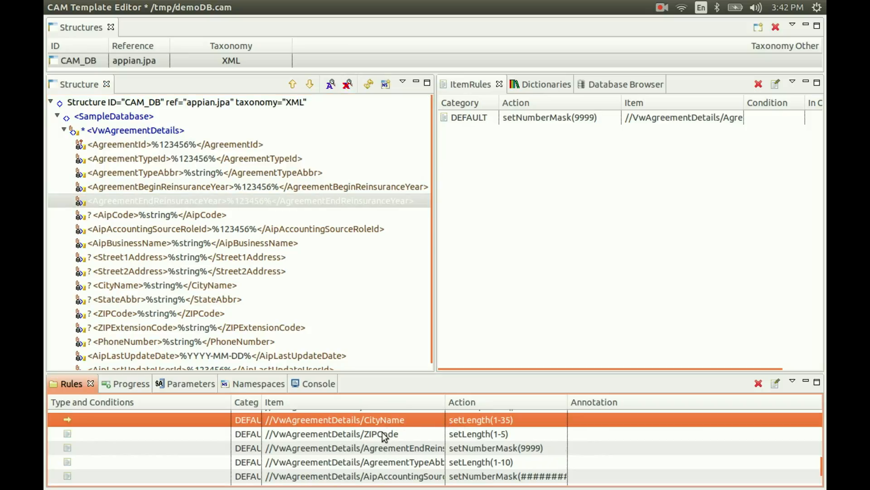
pyautogui.scroll(-2, 379, 436)
pyautogui.scroll(-1, 376, 435)
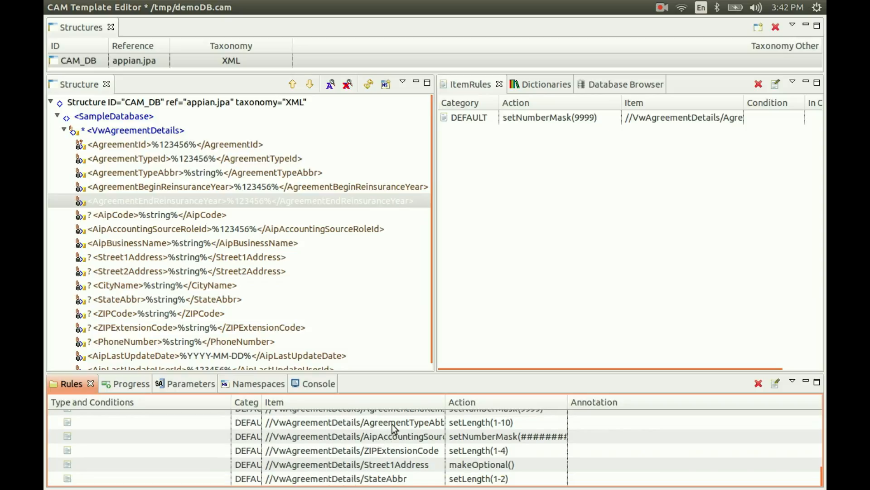
pyautogui.click(392, 423)
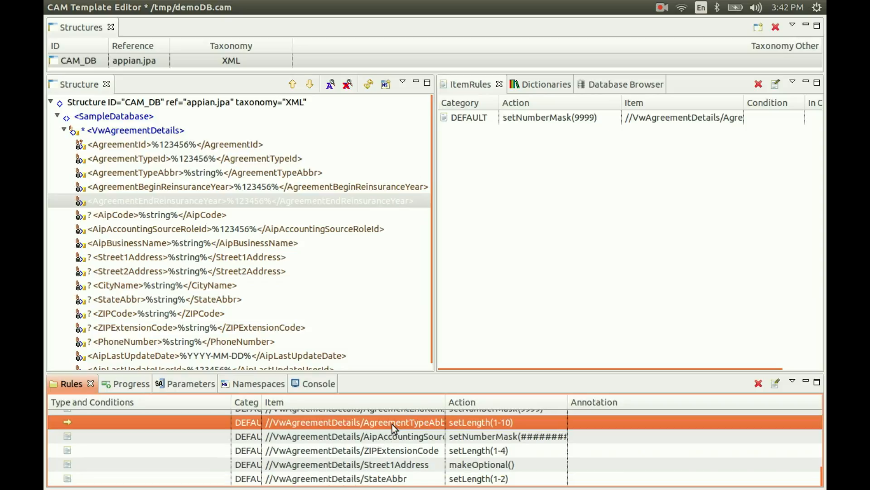
pyautogui.click(383, 450)
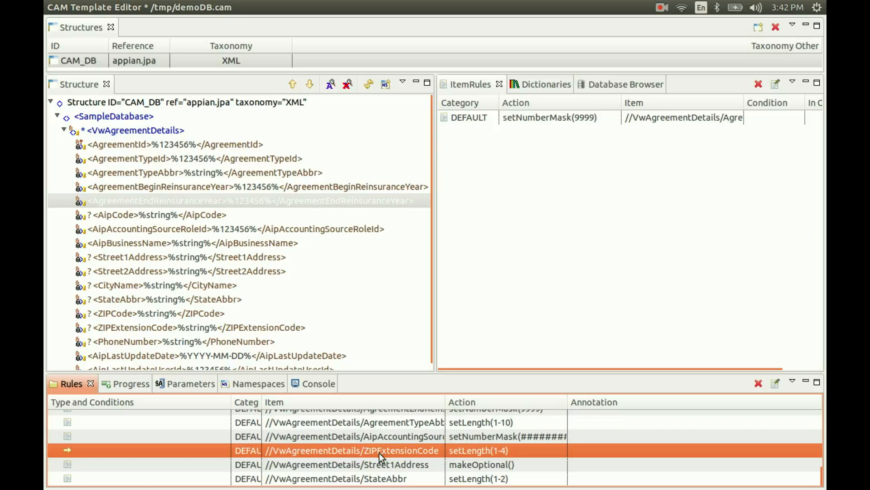
pyautogui.scroll(1, 385, 442)
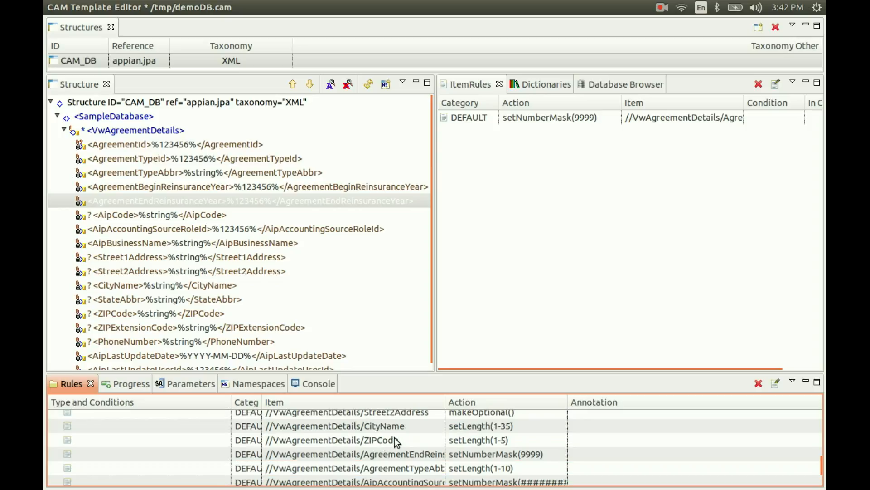
pyautogui.click(394, 440)
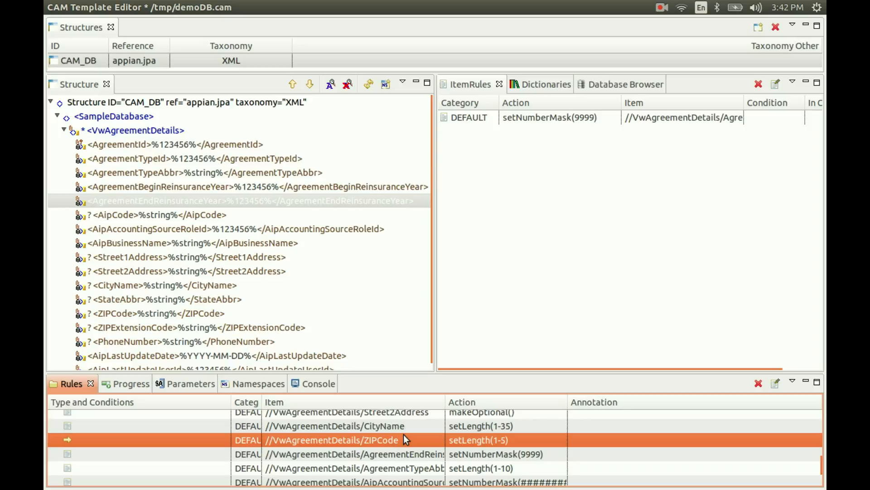
pyautogui.scroll(1, 406, 438)
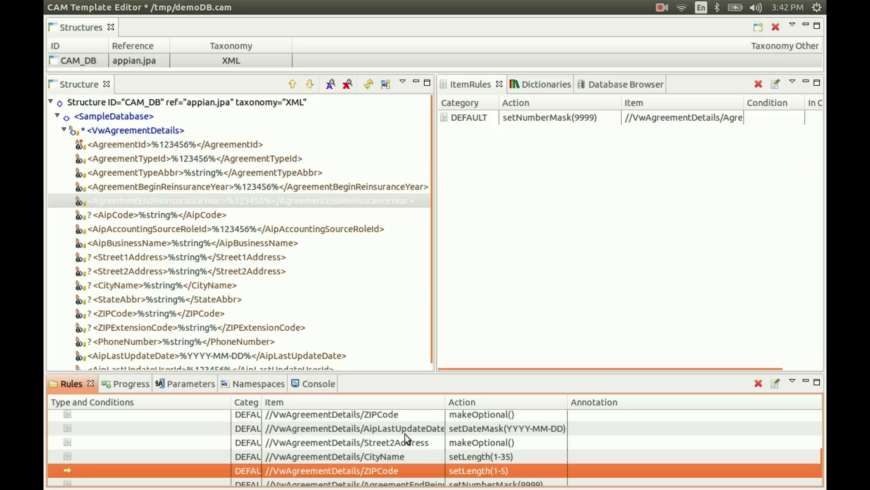
# Review the default-context rules listed for AipLastUpdateDate, ZIPCode and the neighbouring address elements.
pyautogui.click(409, 431)
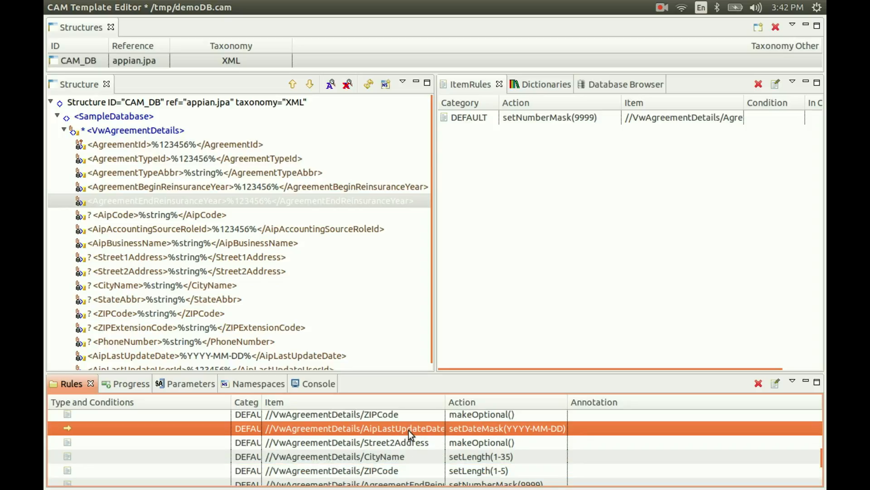
pyautogui.scroll(1, 409, 431)
pyautogui.click(409, 431)
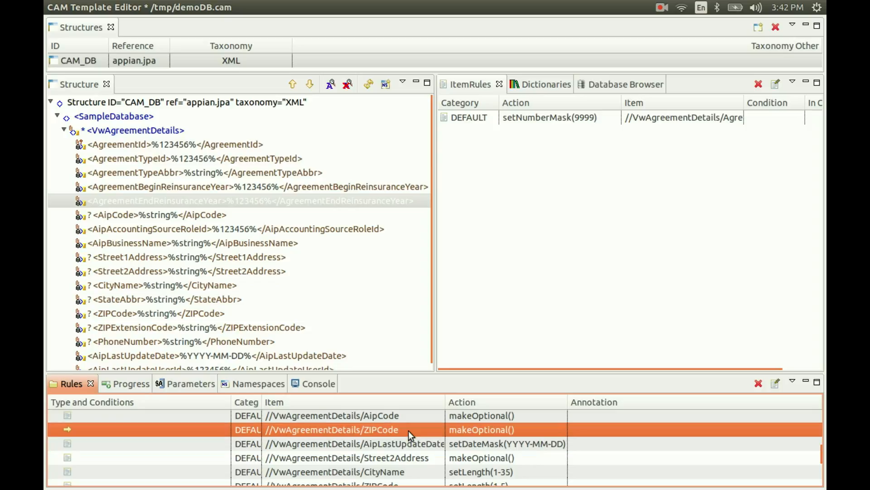
pyautogui.scroll(1, 409, 430)
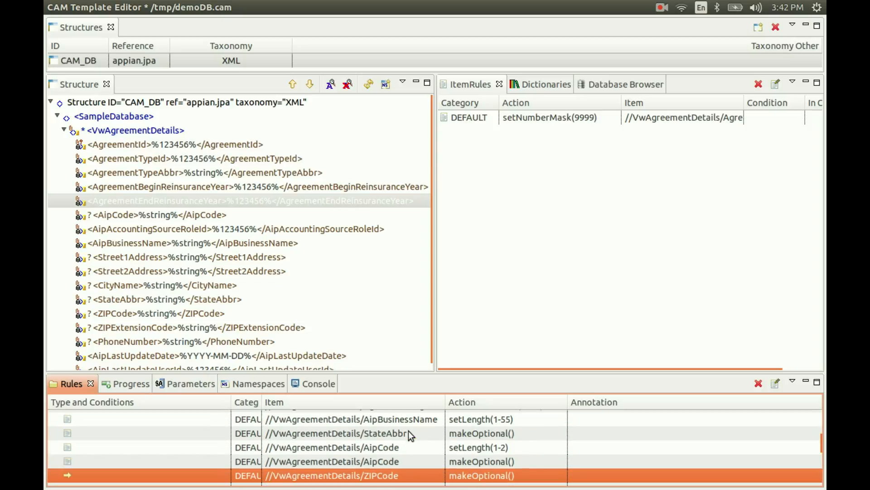
# Show the item rules of the AipCode element and save the template.
pyautogui.click(212, 210)
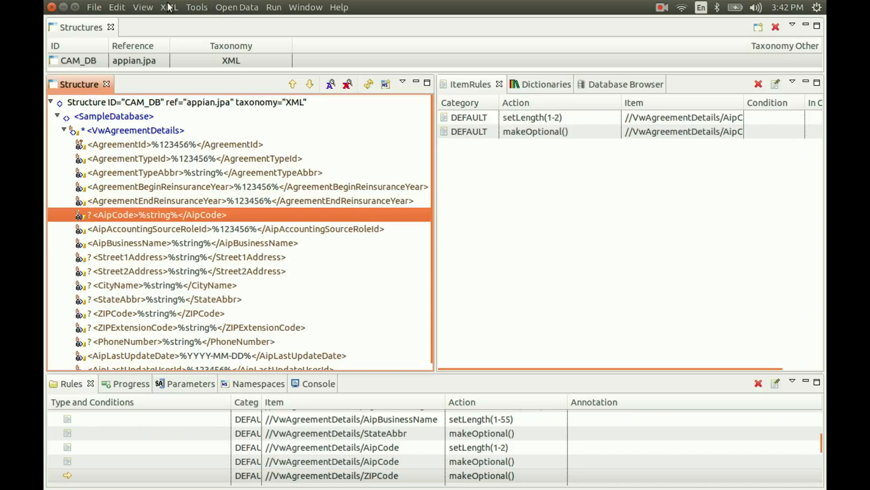
pyautogui.click(93, 8)
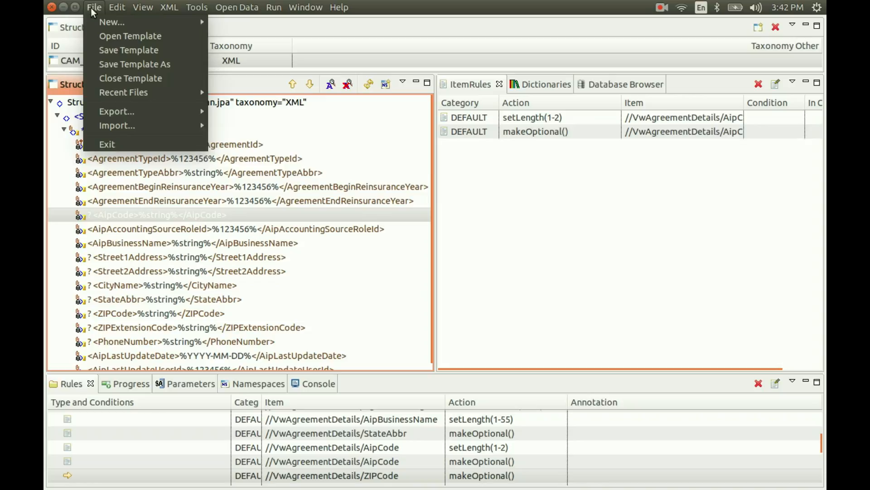
pyautogui.click(153, 48)
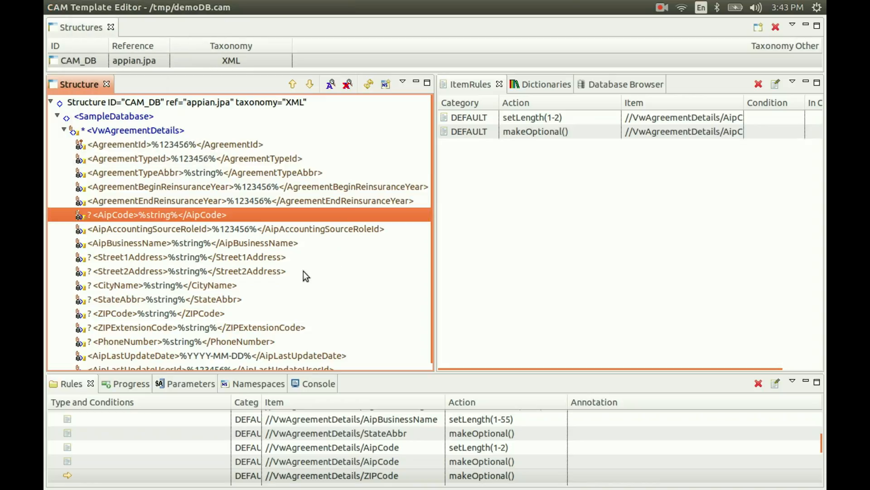
# Examine the item rules of AipBusinessName and the editing actions available for that element.
pyautogui.click(162, 242)
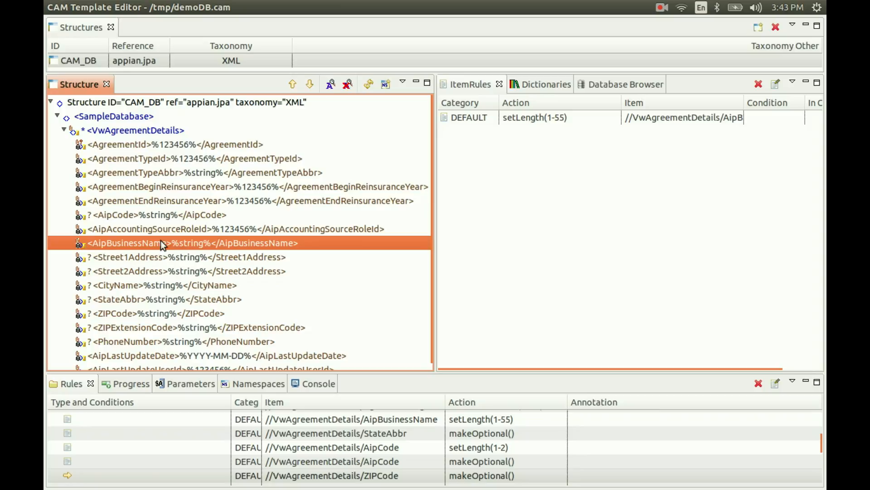
pyautogui.rightClick(163, 244)
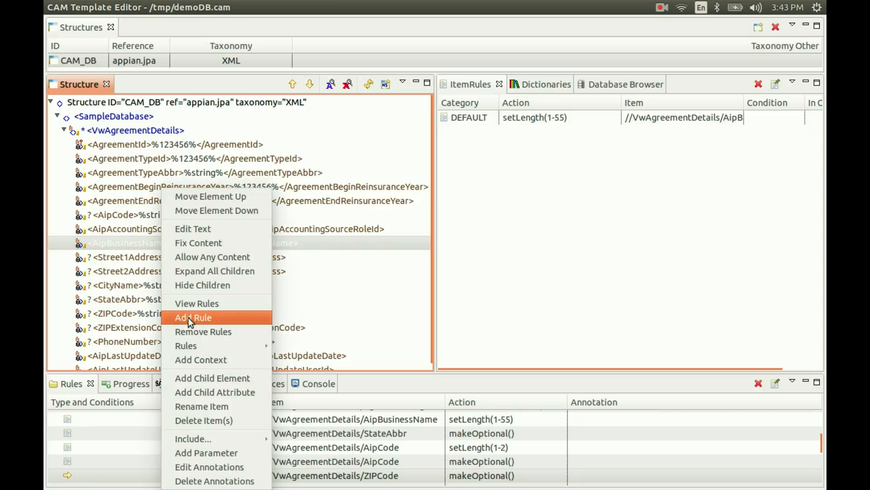
pyautogui.moveTo(198, 352)
pyautogui.click(61, 221)
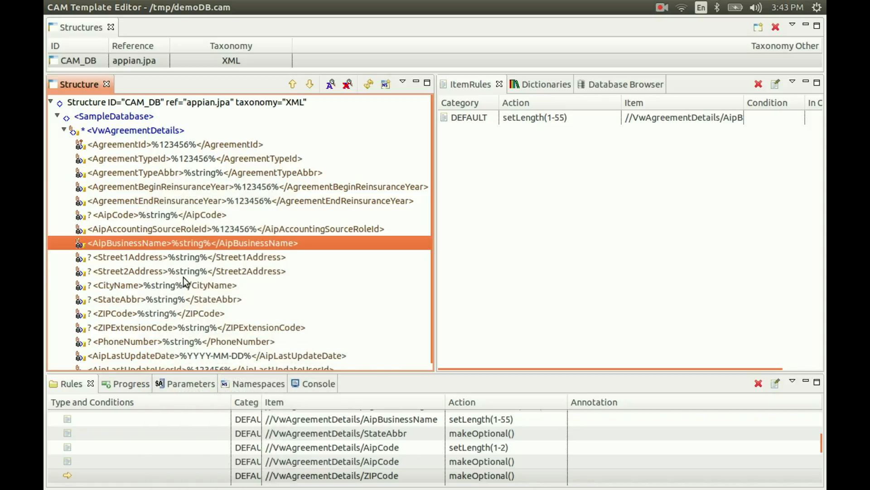
pyautogui.scroll(-1, 183, 277)
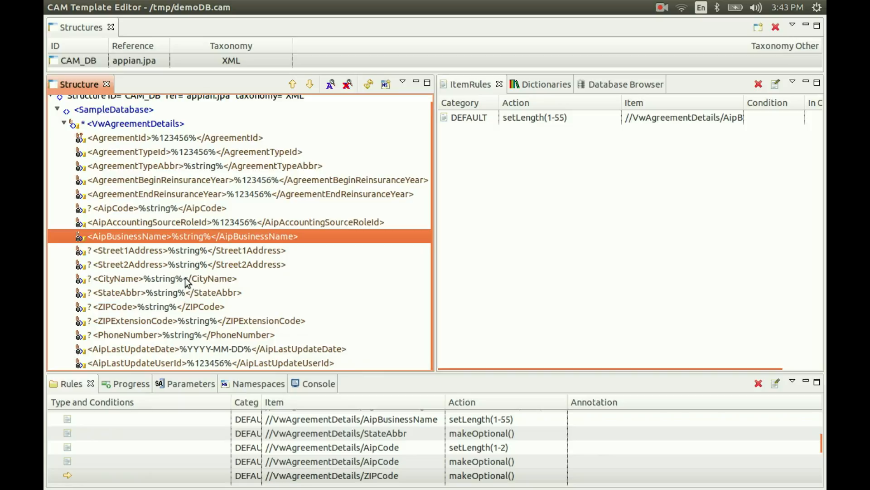
pyautogui.scroll(1, 211, 246)
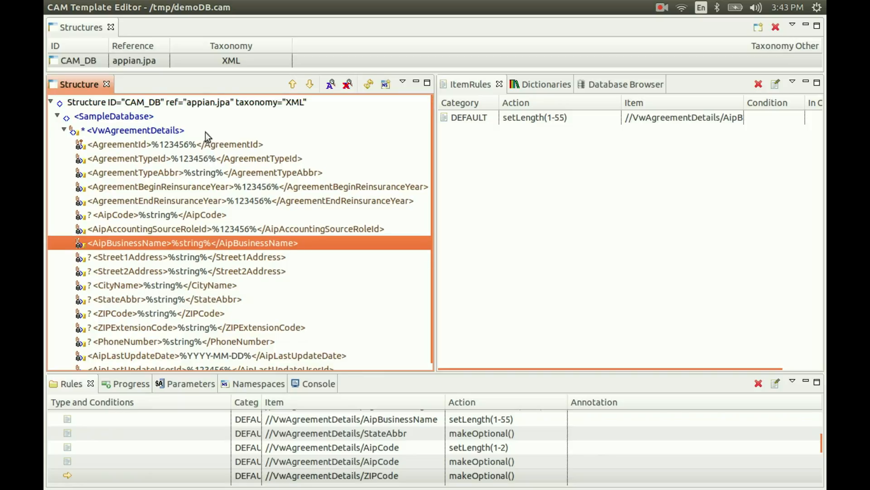
# Define a new child element under VwAgreementDetails, named AgreementValue with the data type Decimal.
pyautogui.click(159, 126)
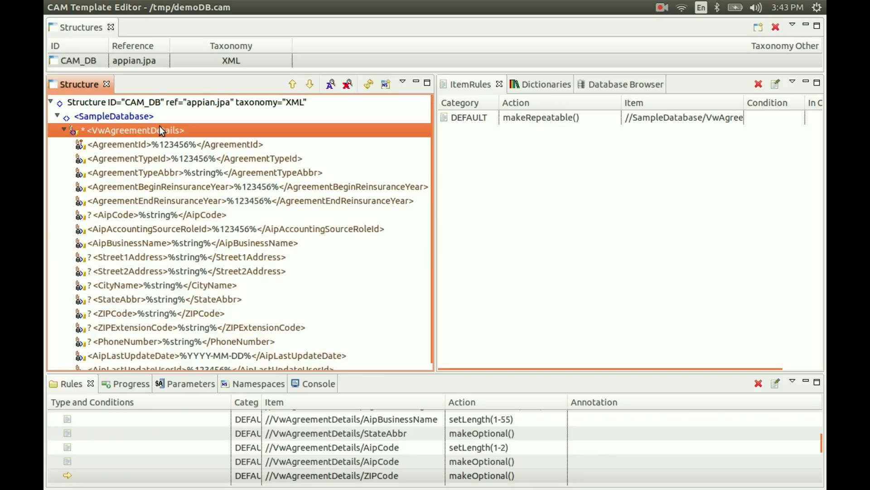
pyautogui.scroll(-1, 182, 256)
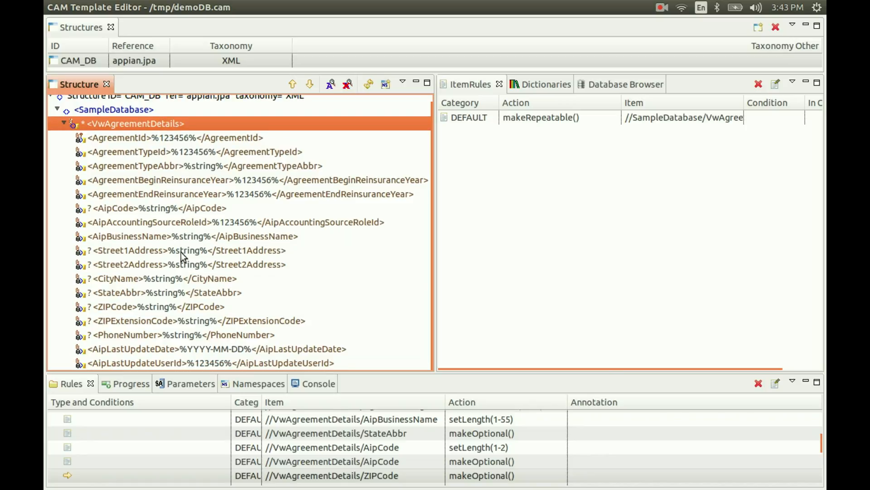
pyautogui.scroll(1, 181, 252)
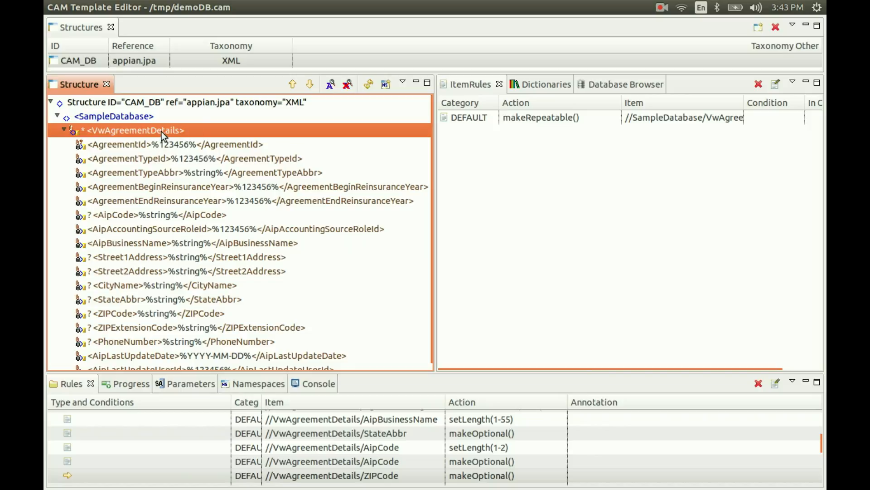
pyautogui.rightClick(185, 131)
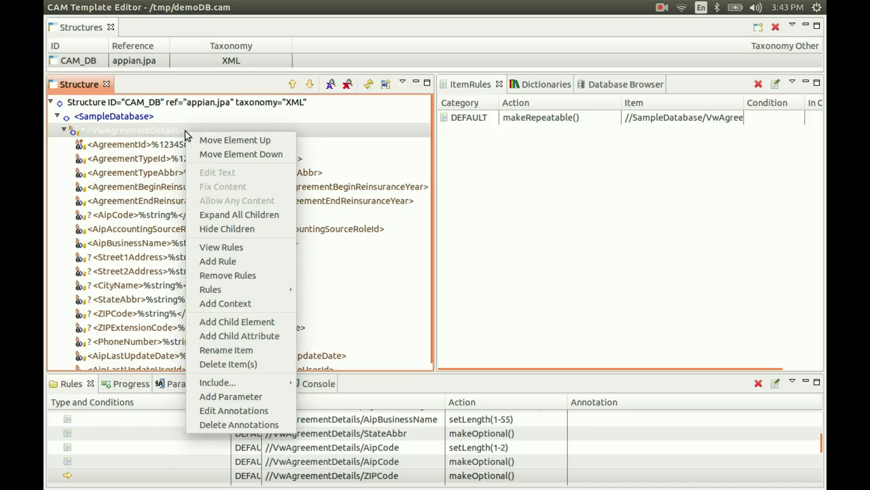
pyautogui.click(201, 320)
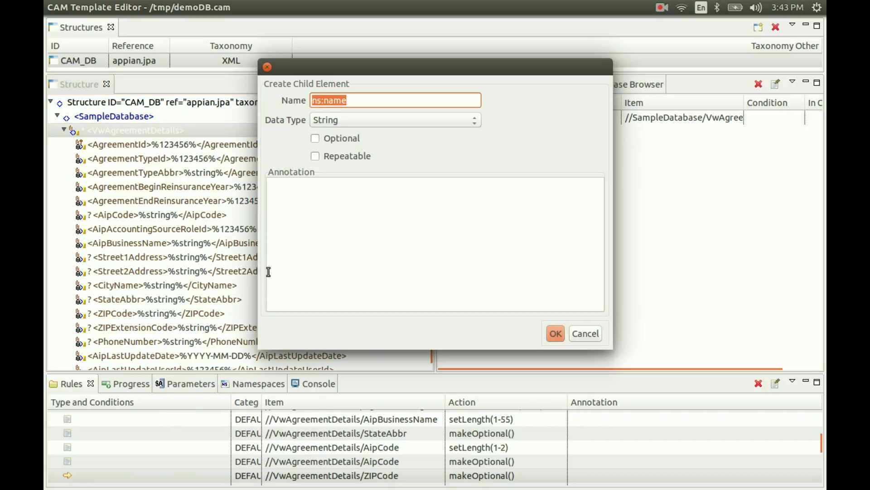
pyautogui.write('AgreementValue')
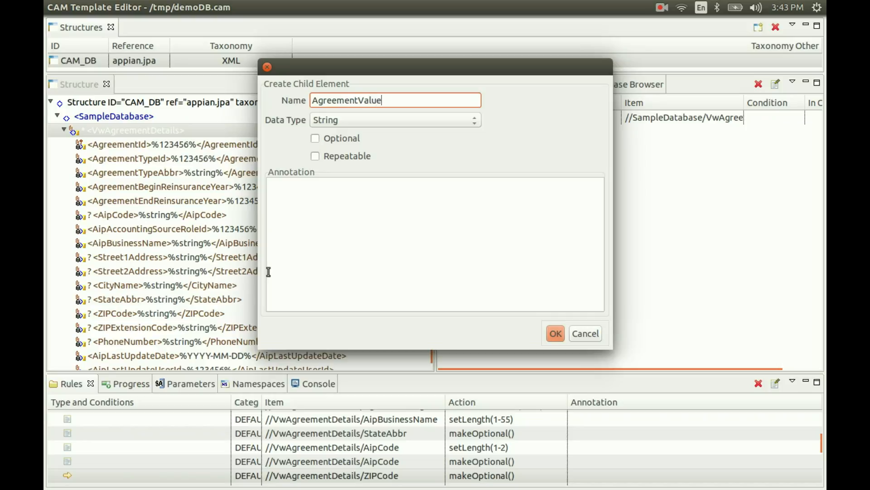
pyautogui.click(396, 120)
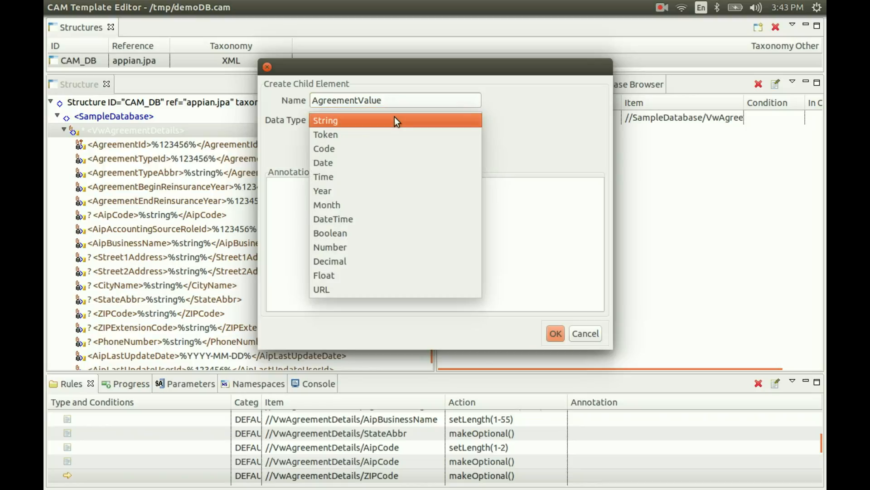
pyautogui.click(385, 261)
# Annotate the new child element with "This is the total value of the agreement." and create it.
pyautogui.click(392, 201)
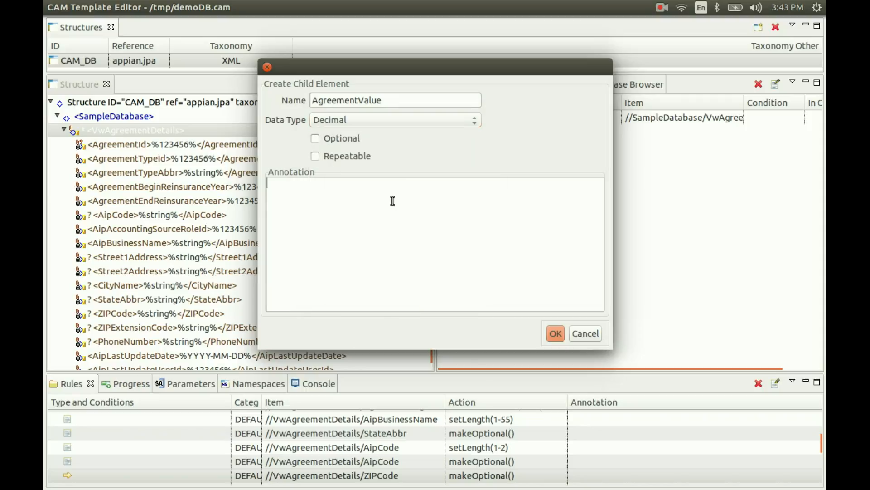
pyautogui.write('This o')
pyautogui.press('BackSpace')
pyautogui.write('os')
pyautogui.press('BackSpace')
pyautogui.press('BackSpace')
pyautogui.press('BackSpace')
pyautogui.write('is the total value of th')
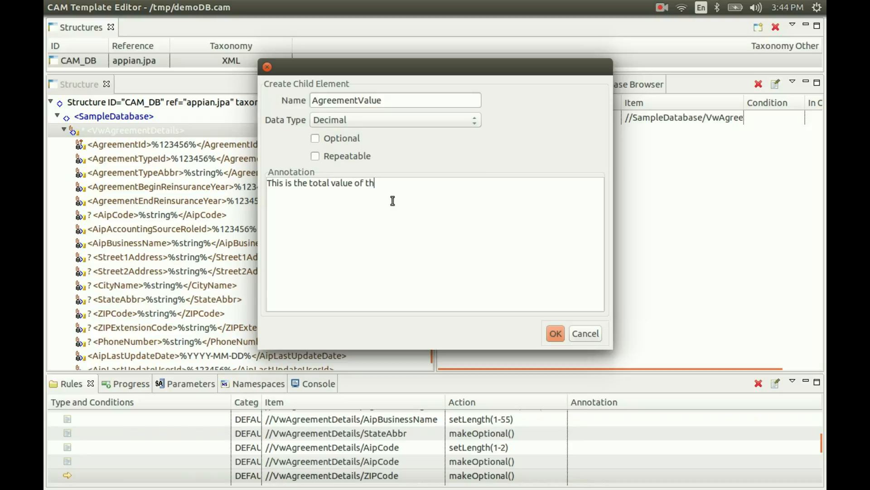
pyautogui.write('e agreement.')
pyautogui.click(552, 336)
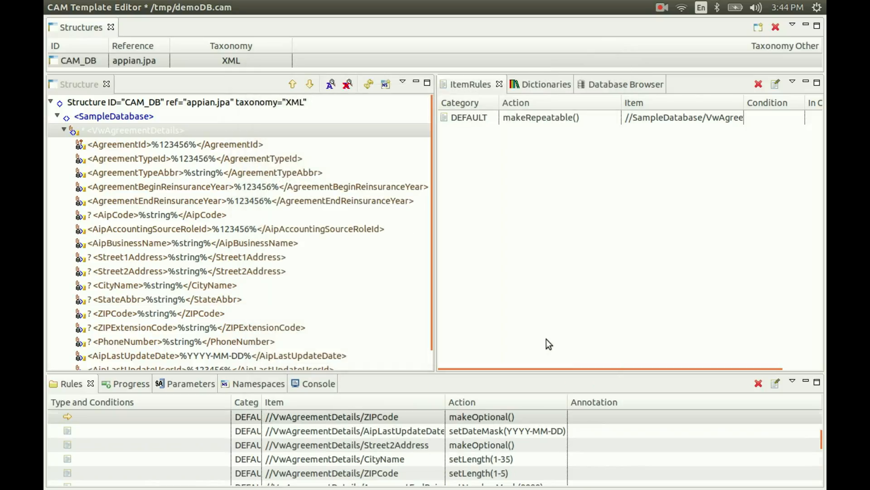
# Move the AgreementValue element up two places so that it sits directly above AipLastUpdateDate.
pyautogui.scroll(-1, 257, 324)
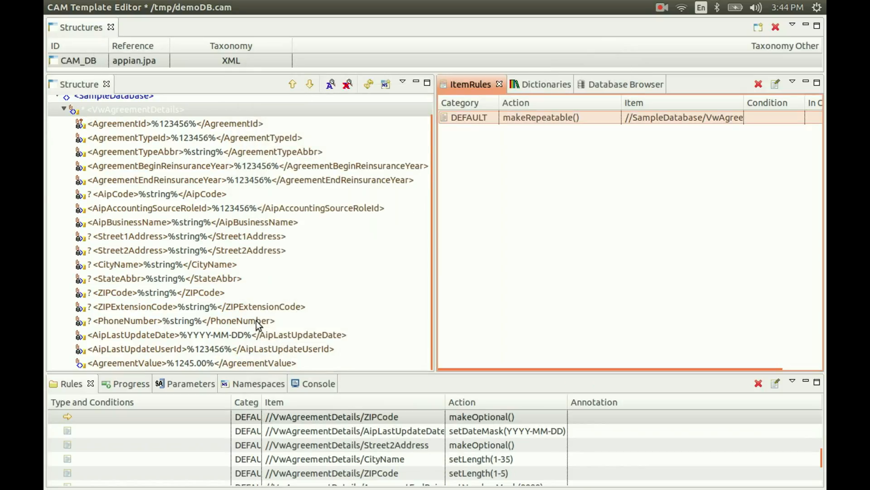
pyautogui.click(164, 362)
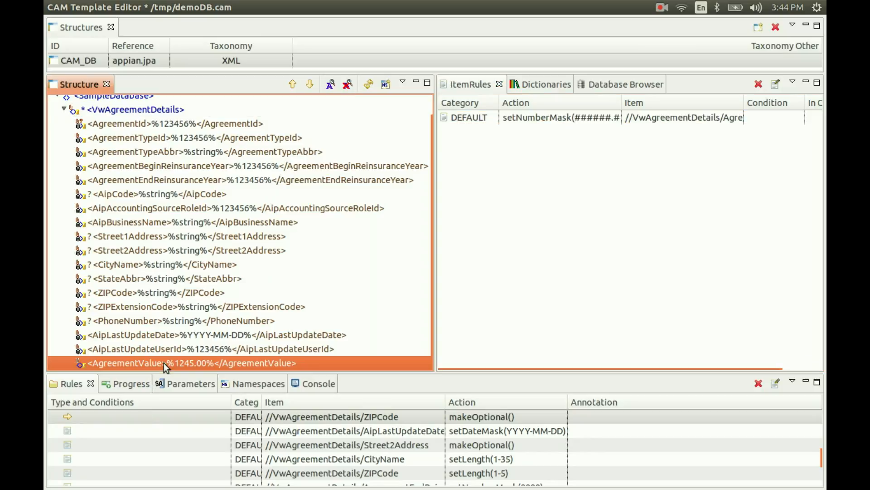
pyautogui.click(293, 86)
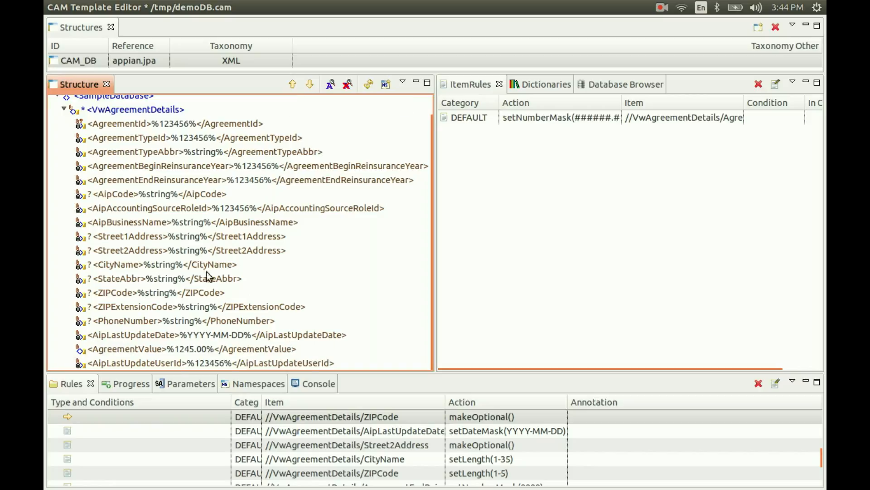
pyautogui.click(219, 350)
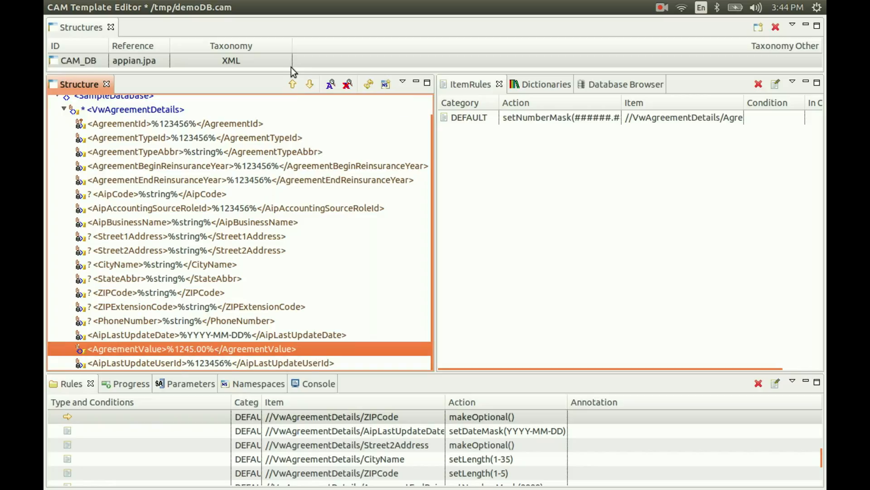
pyautogui.click(293, 83)
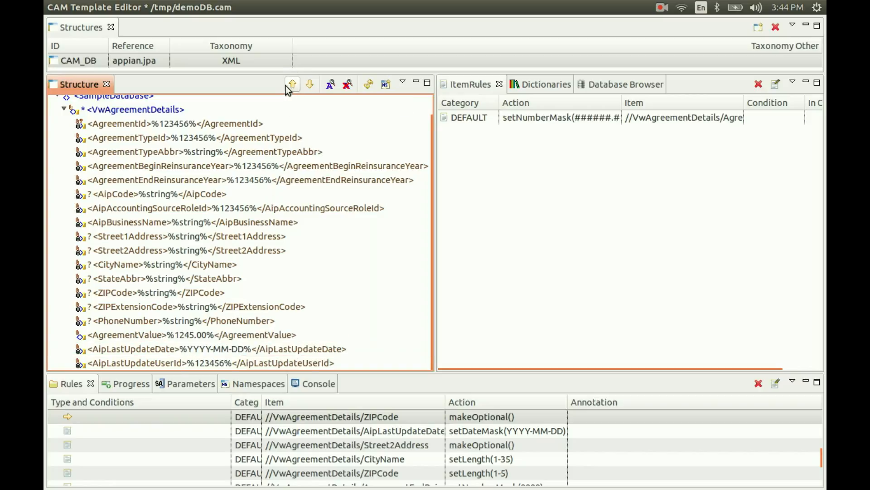
# Add a custom annotation of type "Added" to the AgreementValue element.
pyautogui.click(211, 339)
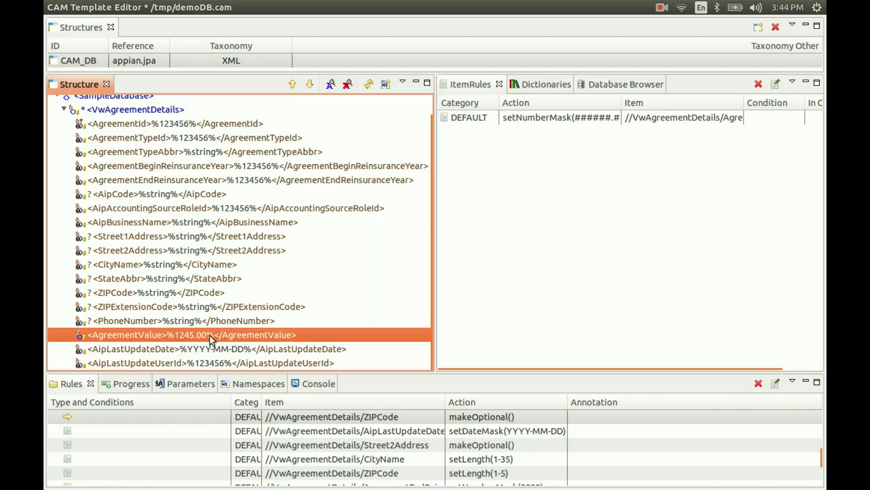
pyautogui.rightClick(248, 335)
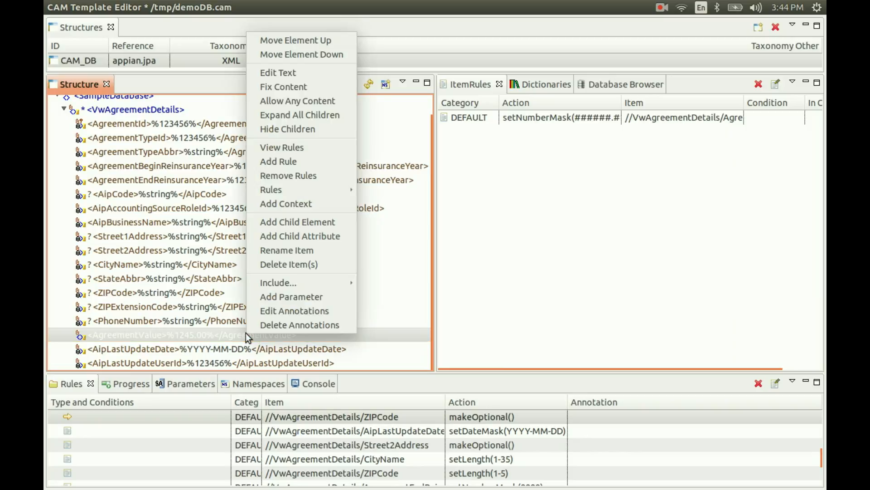
pyautogui.click(262, 313)
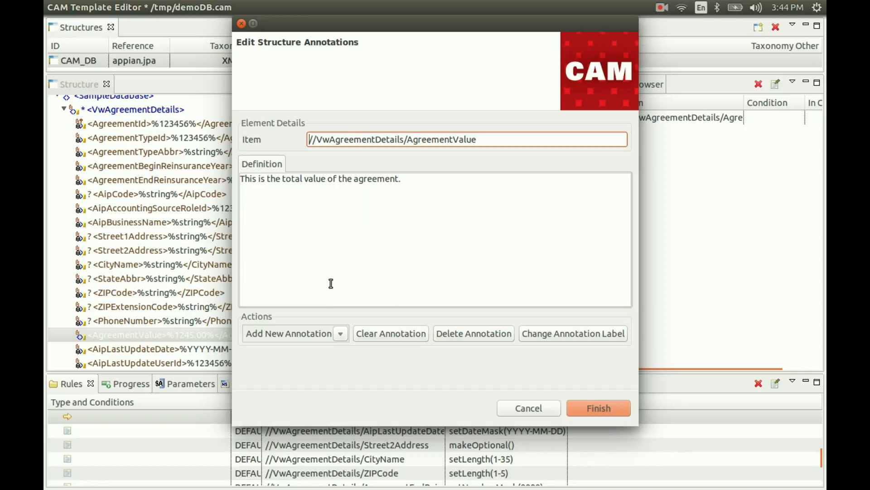
pyautogui.click(344, 333)
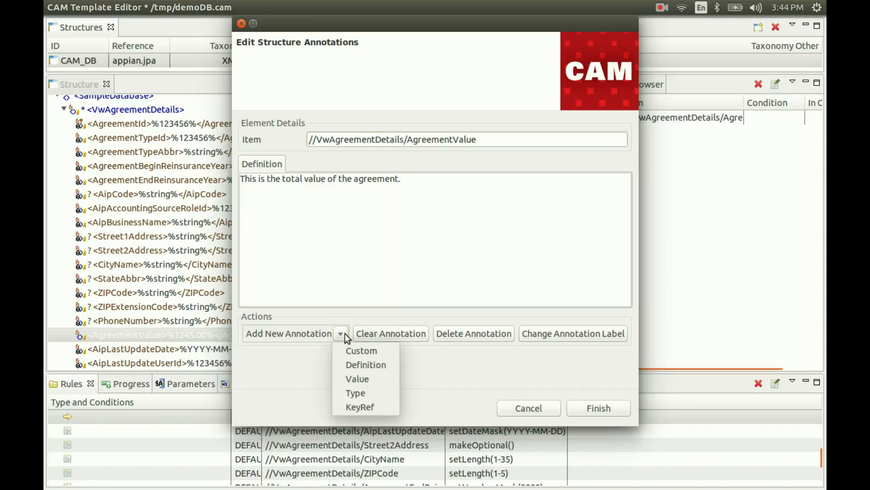
pyautogui.click(349, 350)
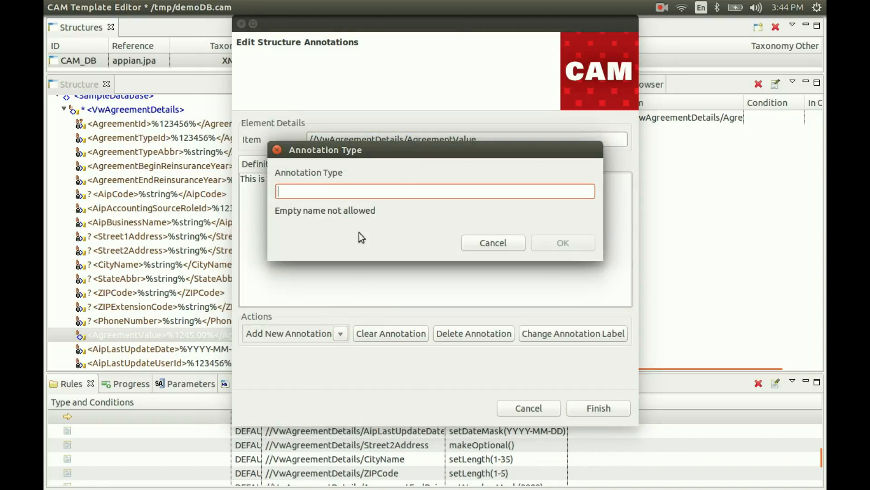
pyautogui.write('Added')
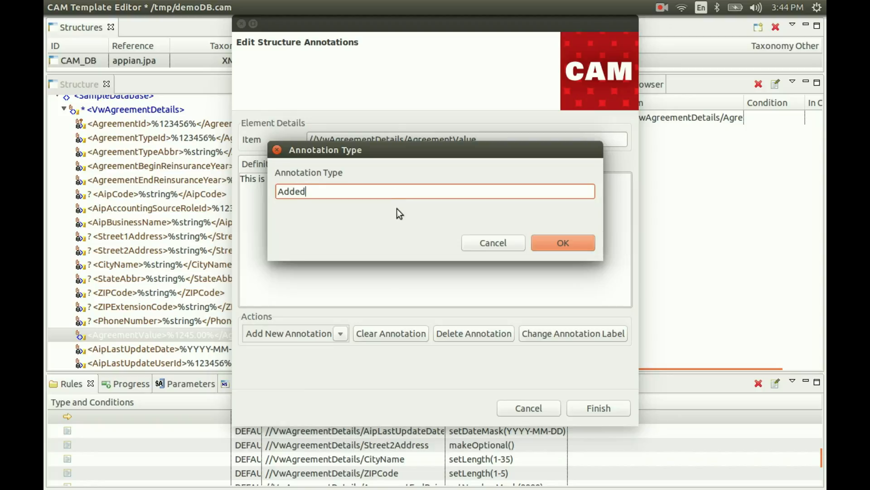
pyautogui.click(560, 244)
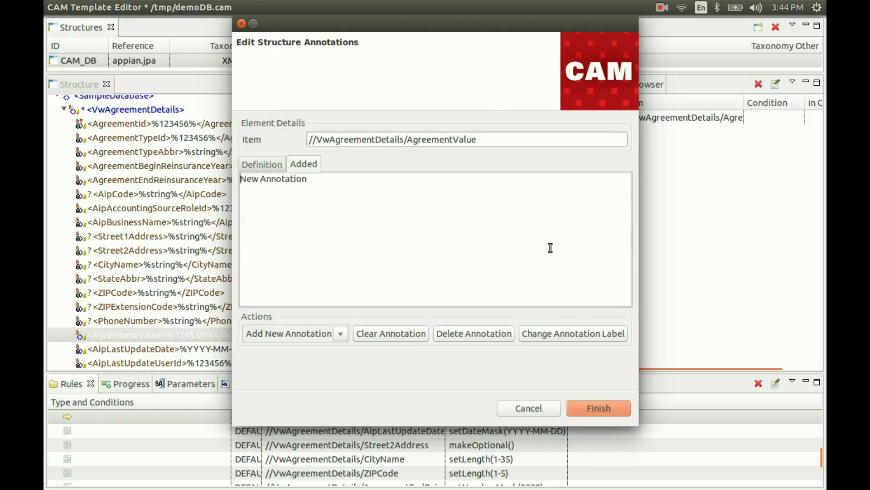
# Change the text of AgreementValue's Added annotation to "New Element" and save the template.
pyautogui.click(190, 184)
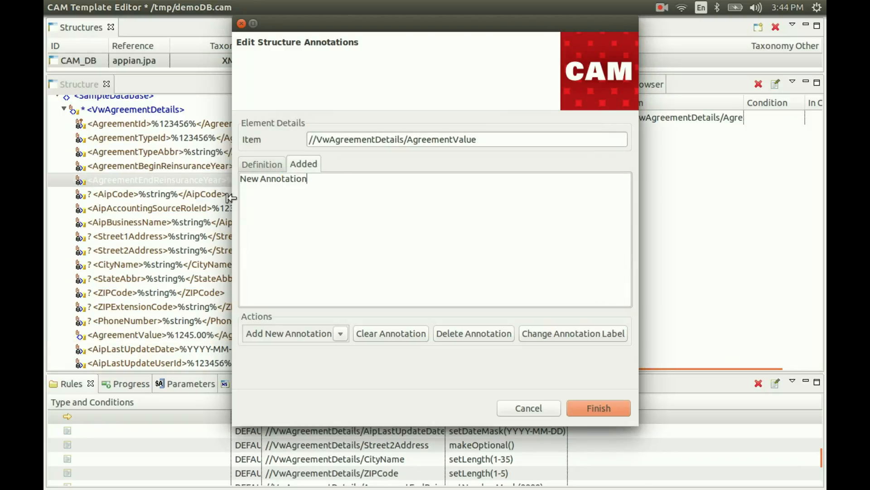
pyautogui.moveTo(260, 179); pyautogui.dragTo(366, 178)
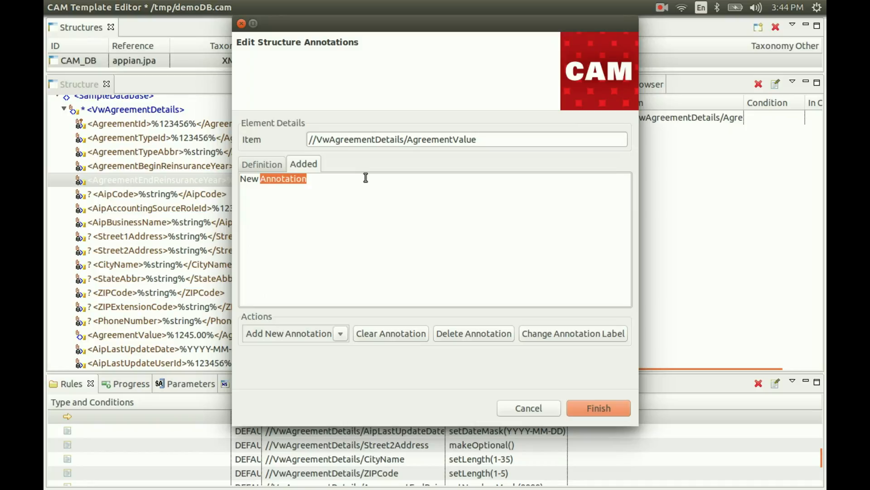
pyautogui.write('Element')
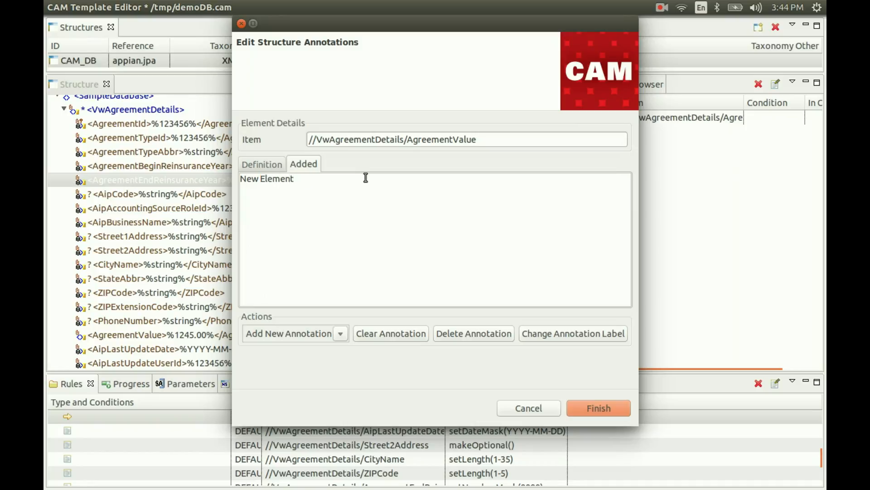
pyautogui.click(589, 407)
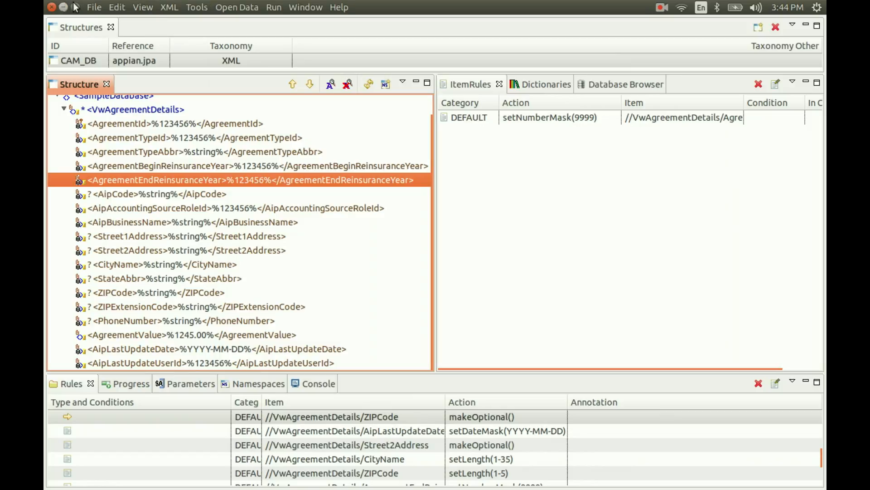
pyautogui.click(94, 8)
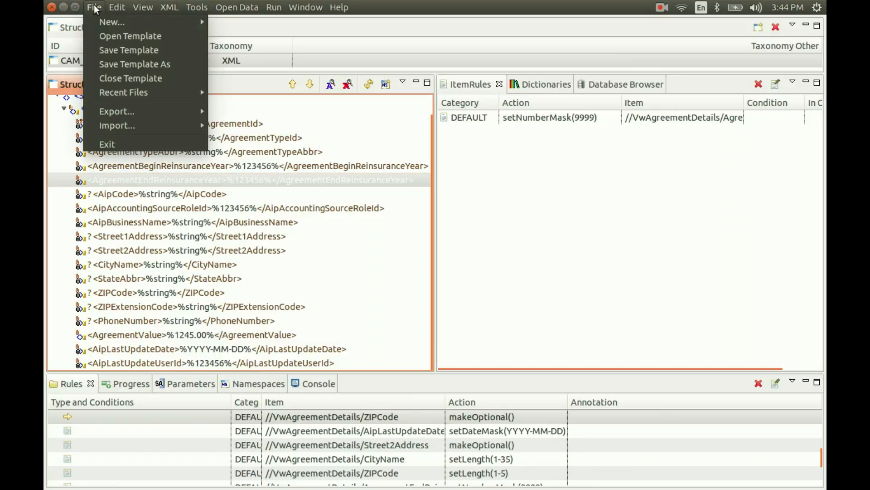
pyautogui.click(131, 48)
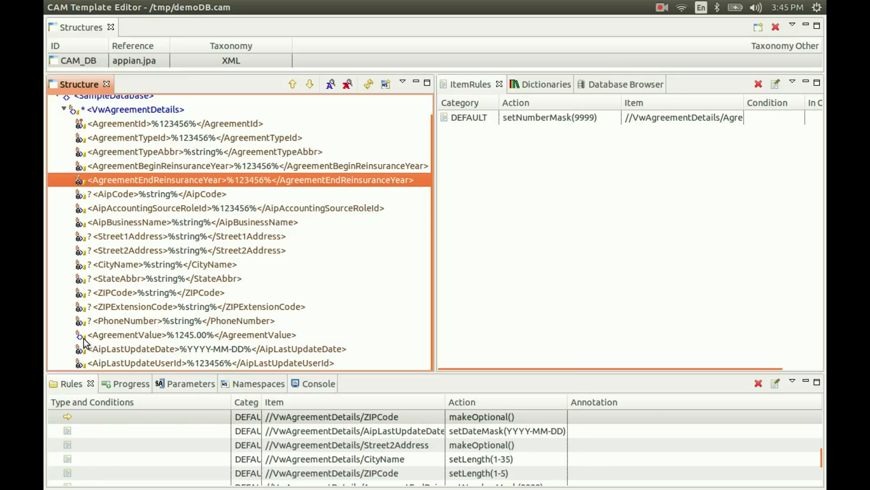
# Run the Renamer Tool on the template in SQL DBMapping mode, writing the output to /tmp/demoDB-rename.cxf.
pyautogui.click(100, 338)
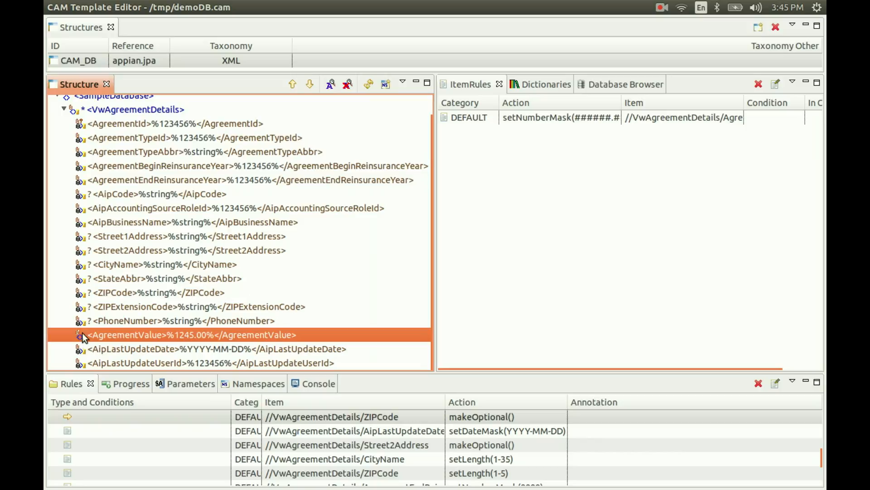
pyautogui.scroll(2, 141, 311)
pyautogui.scroll(-2, 141, 310)
pyautogui.scroll(2, 142, 315)
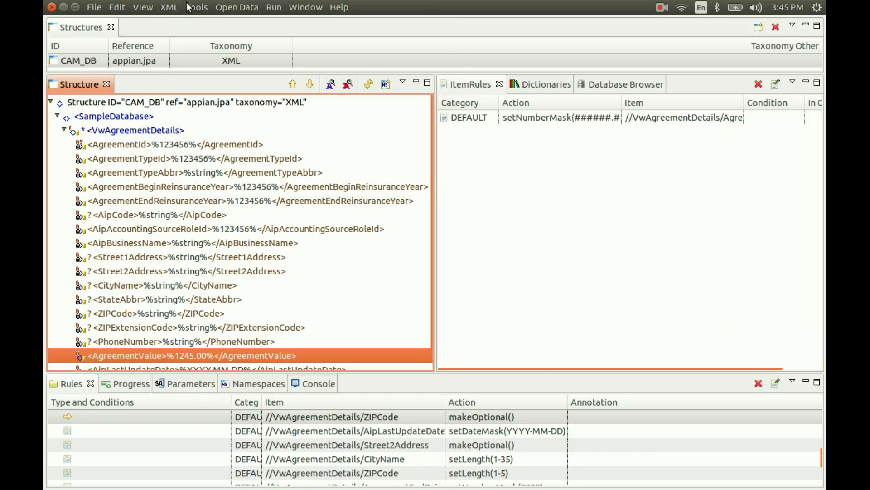
pyautogui.click(189, 6)
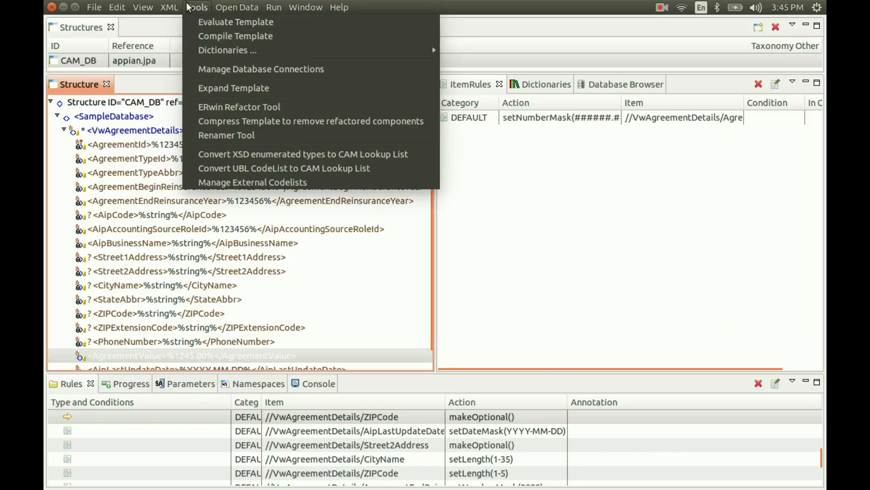
pyautogui.click(235, 135)
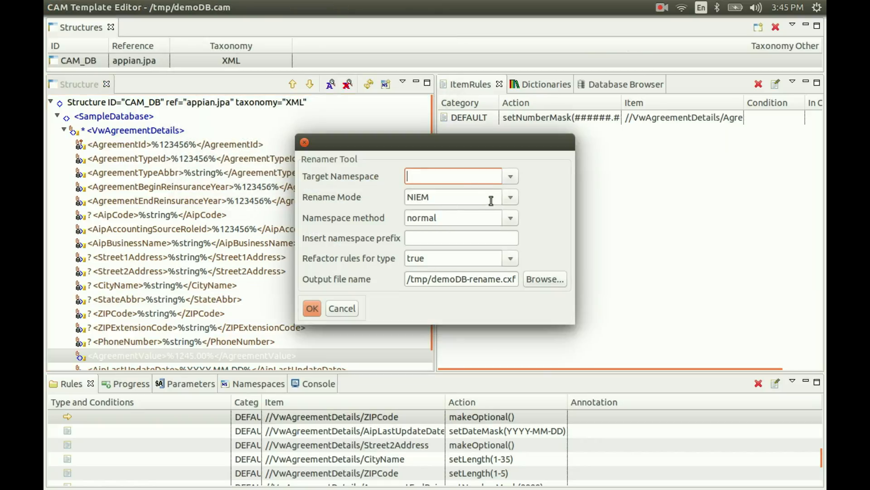
pyautogui.click(510, 196)
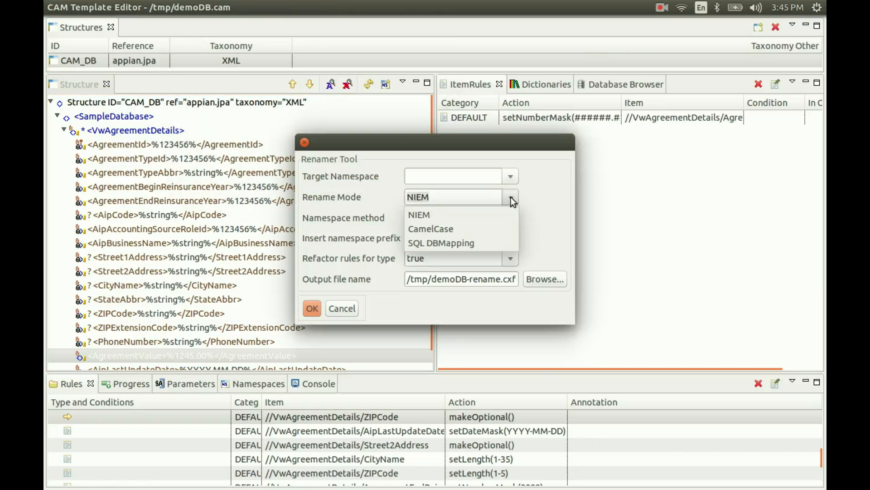
pyautogui.click(494, 242)
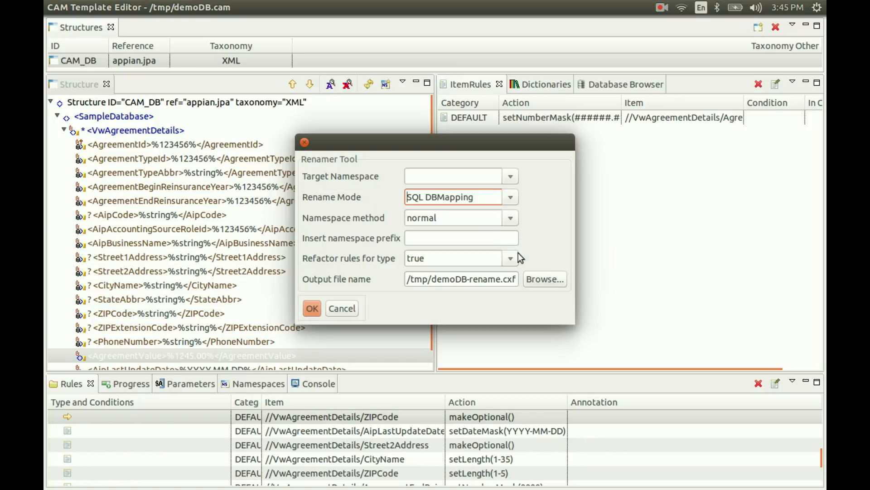
pyautogui.click(312, 309)
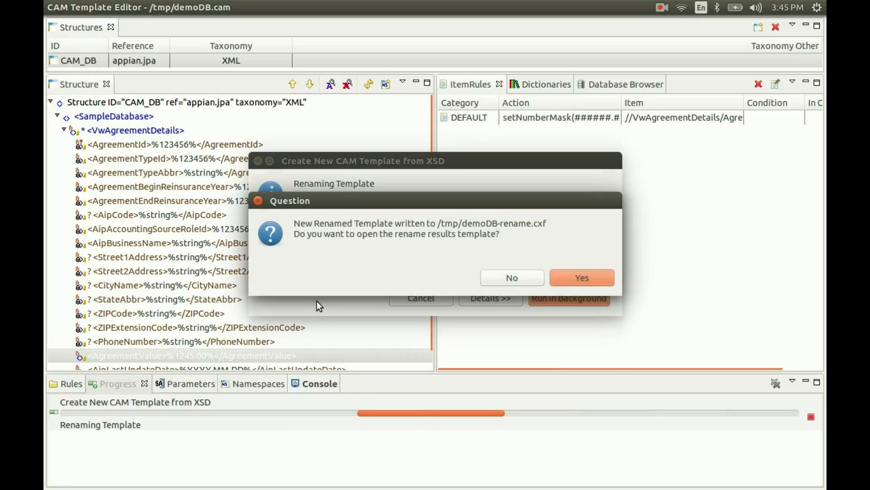
# Open the renamed result template and save it as demoDB-rename.cam in the tmp folder.
pyautogui.click(605, 278)
pyautogui.click(605, 279)
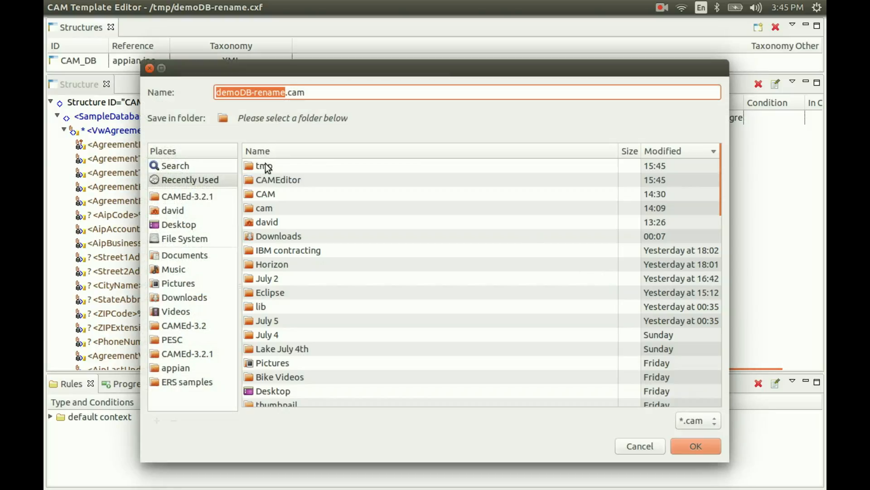
pyautogui.click(266, 167)
pyautogui.click(690, 447)
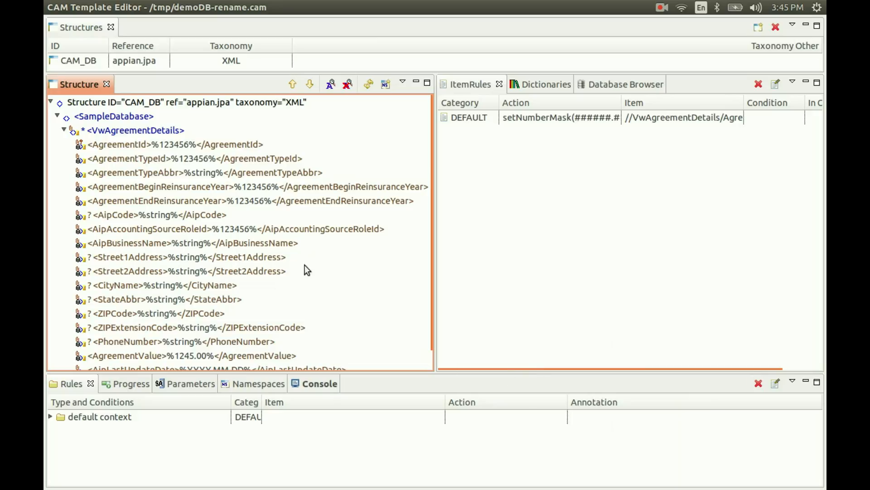
# Review the DBMapping and Added annotations of the AgreementValue element in the renamed template.
pyautogui.scroll(-2, 305, 265)
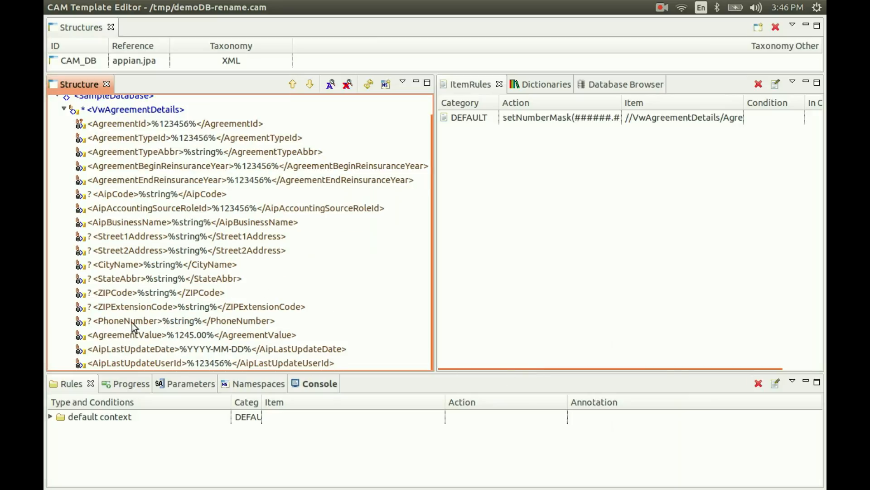
pyautogui.click(122, 338)
pyautogui.rightClick(128, 337)
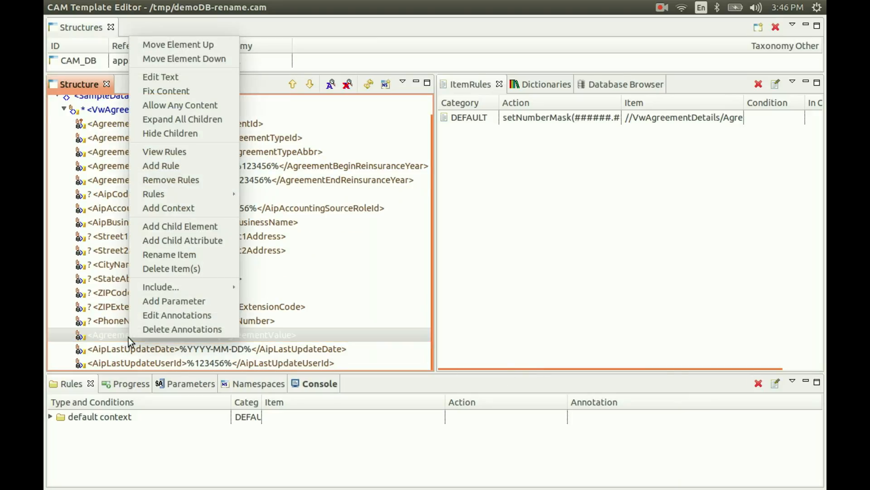
pyautogui.click(137, 318)
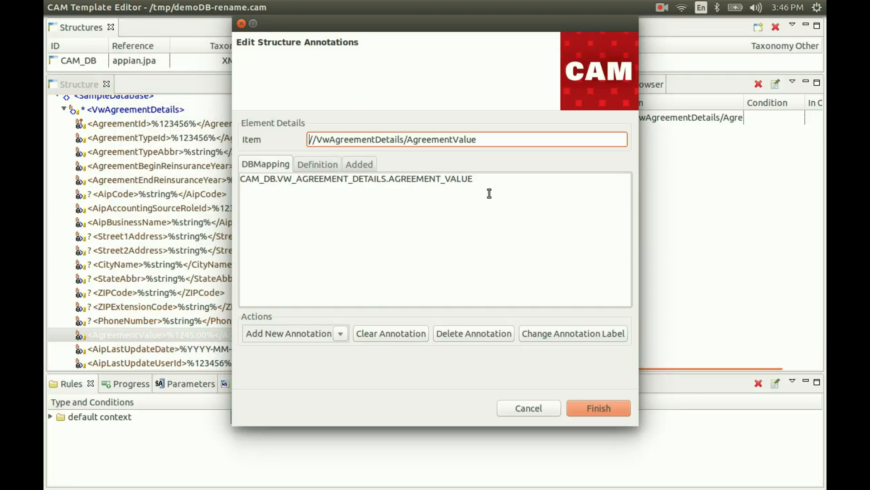
pyautogui.click(360, 165)
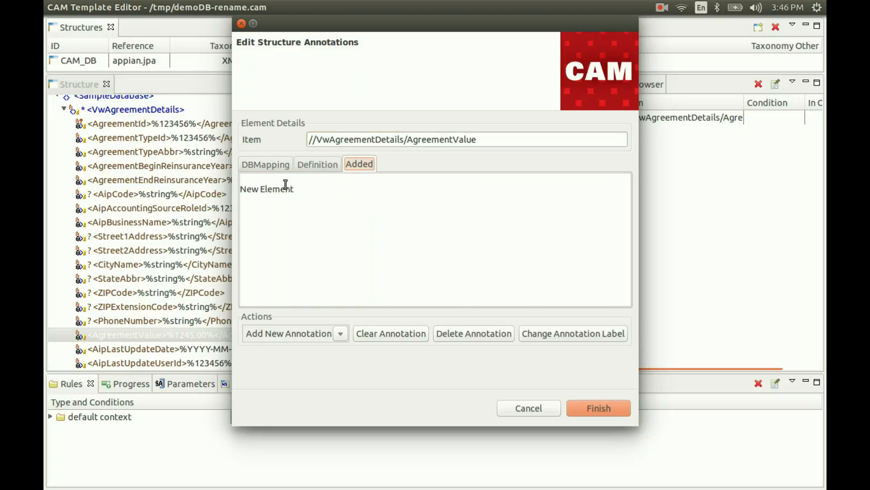
pyautogui.click(268, 164)
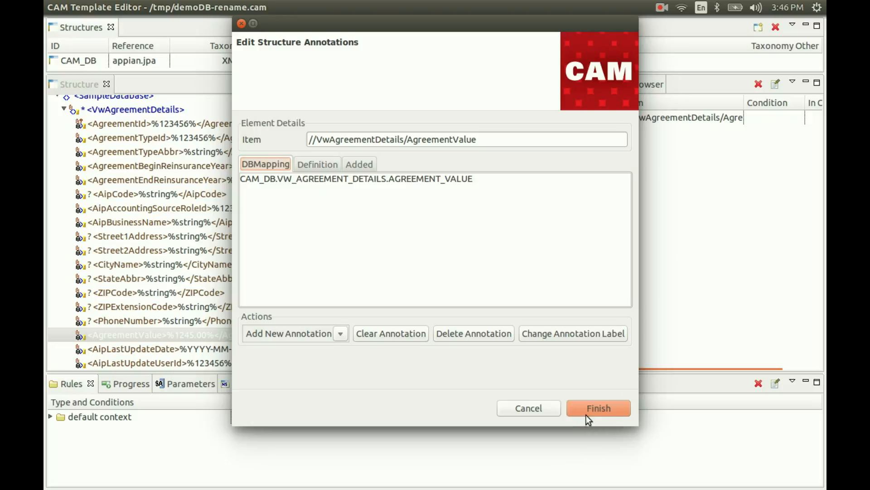
pyautogui.moveTo(388, 178); pyautogui.dragTo(547, 189)
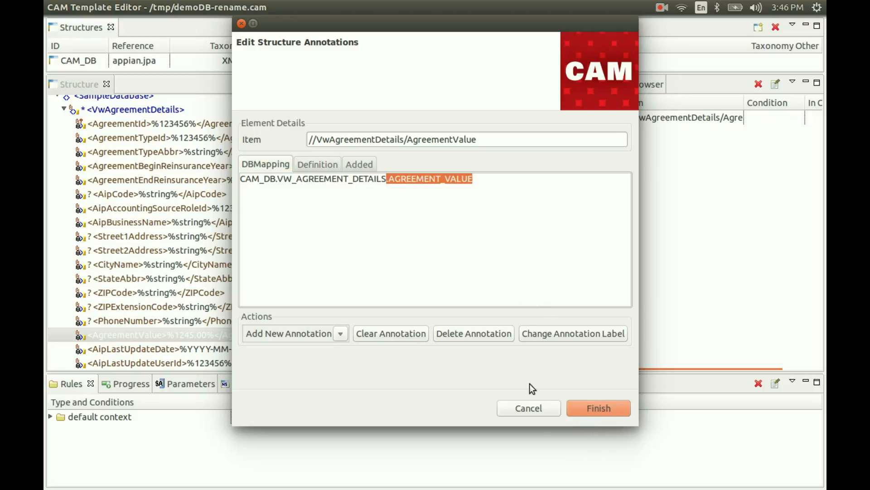
pyautogui.click(584, 406)
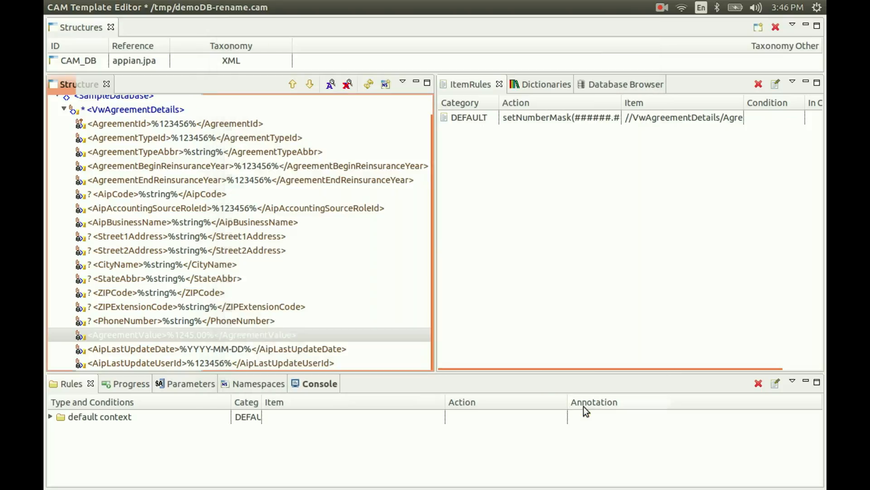
# Save the renamed template and export it as a model in MySQL DDL format to /tmp/demoDB-rename.sql.
pyautogui.click(94, 7)
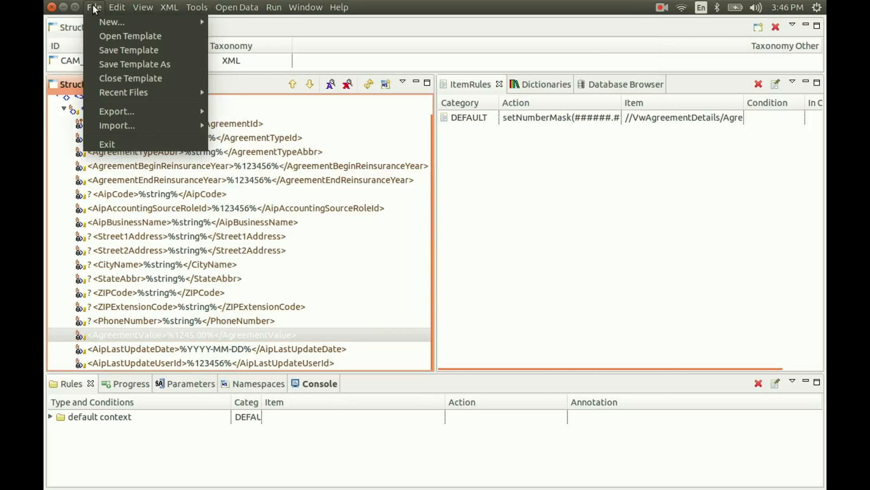
pyautogui.click(139, 49)
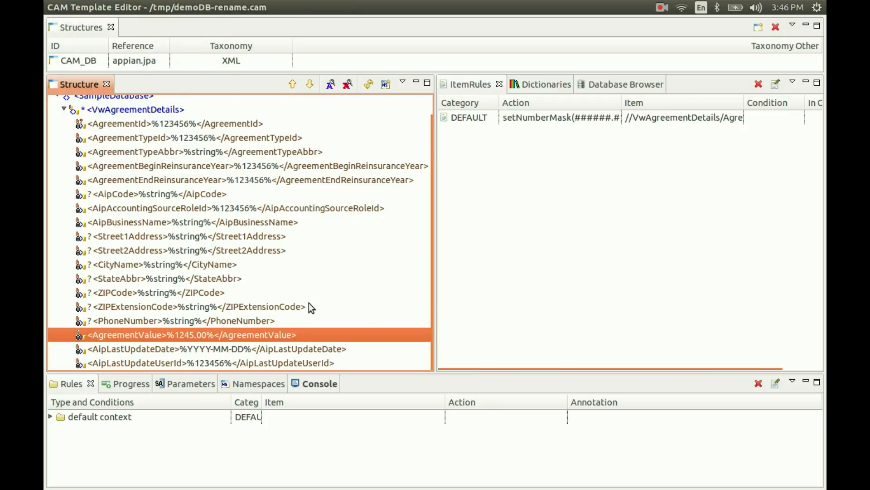
pyautogui.scroll(1, 311, 305)
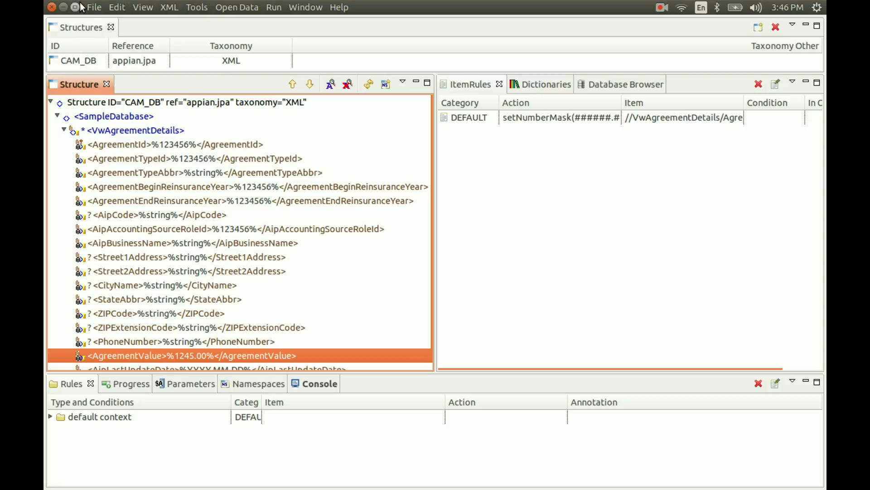
pyautogui.click(93, 7)
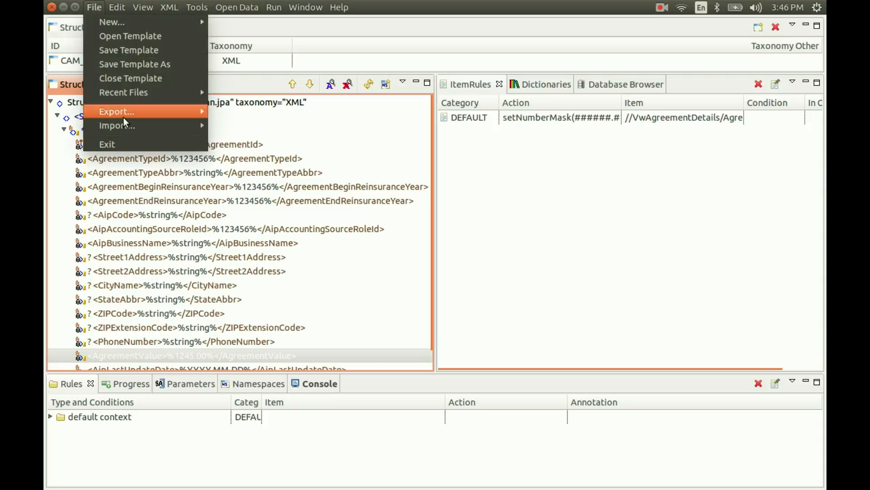
pyautogui.moveTo(204, 113)
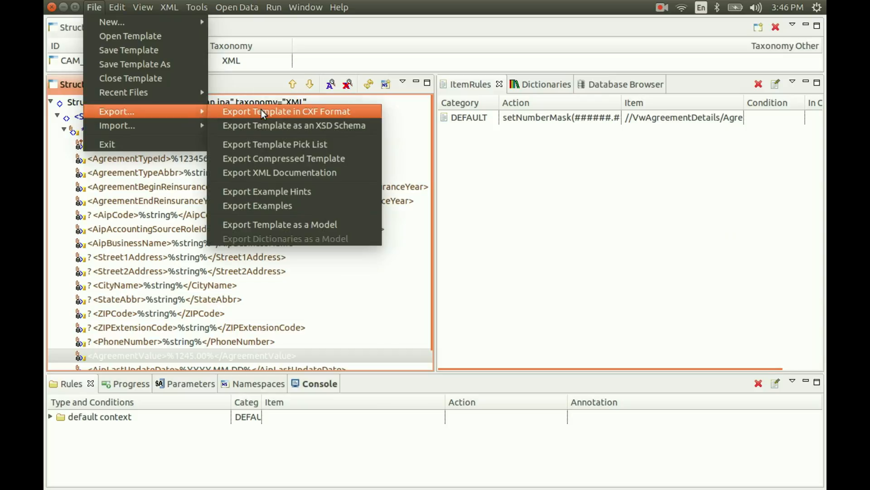
pyautogui.click(301, 230)
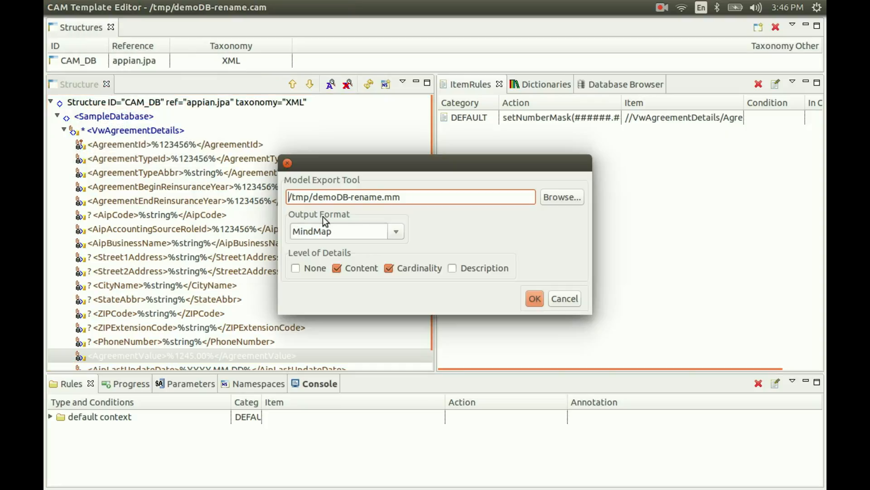
pyautogui.click(395, 234)
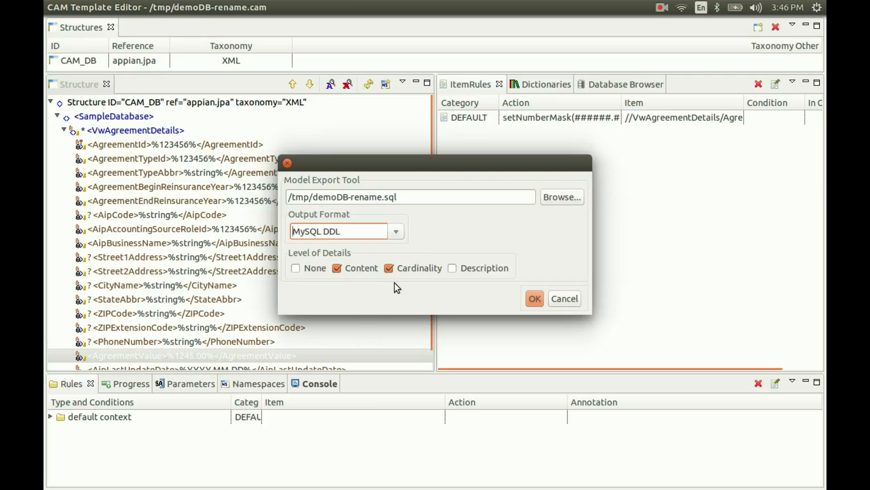
pyautogui.click(537, 300)
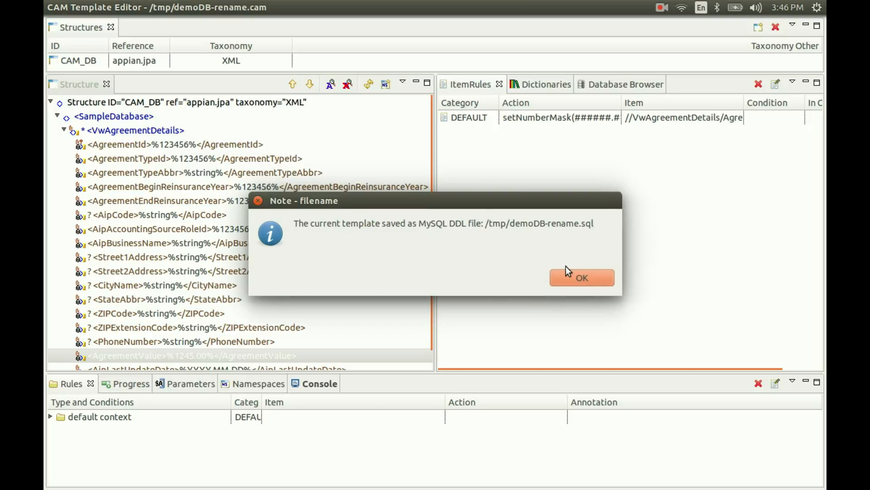
pyautogui.click(564, 272)
# Switch to Files, open demoDB-rename.sql from the tmp folder in gedit, and examine the column definitions of the VW_AGREEMENT table.
pyautogui.hotkey('alt', 'Tab')
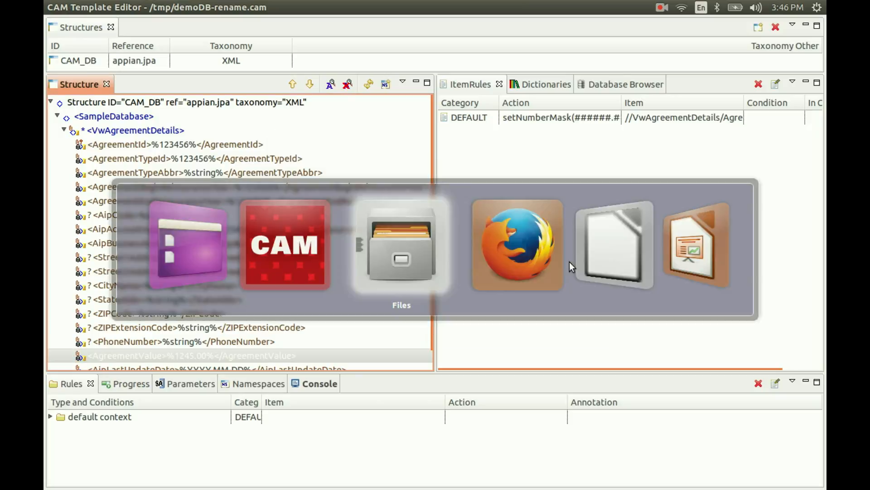
pyautogui.hotkey('alt', 'Tab')
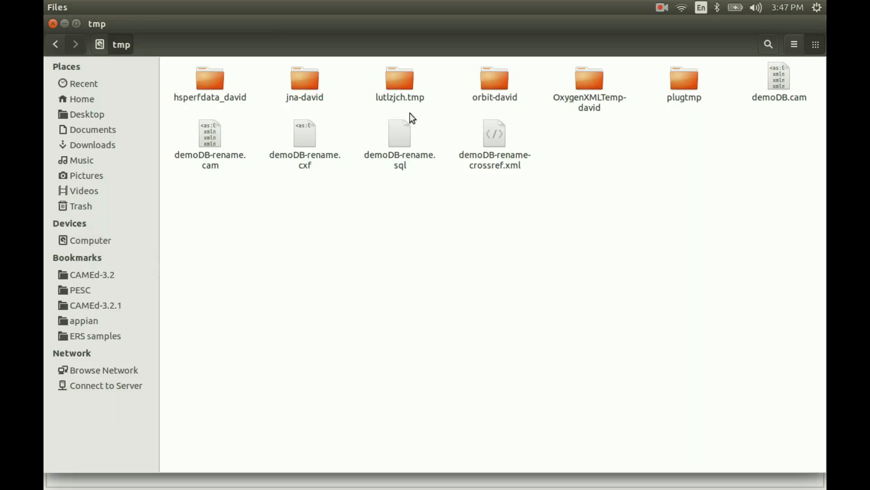
pyautogui.rightClick(398, 137)
pyautogui.click(430, 145)
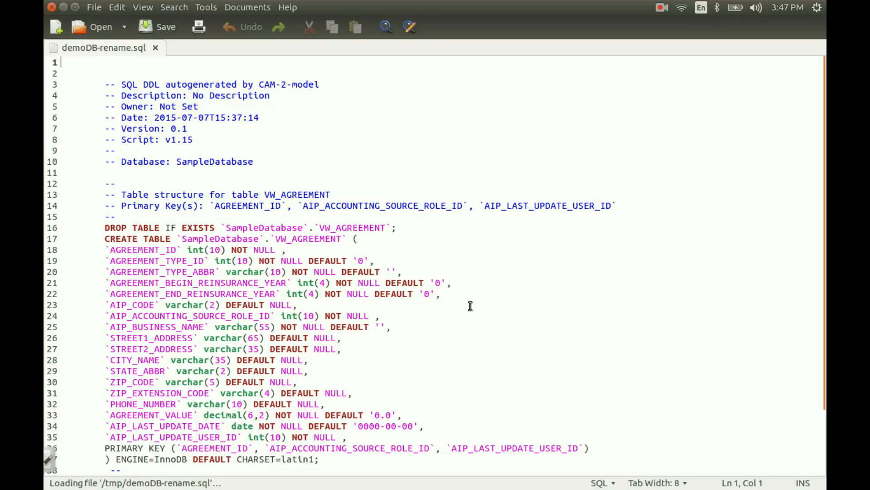
pyautogui.scroll(-2, 470, 304)
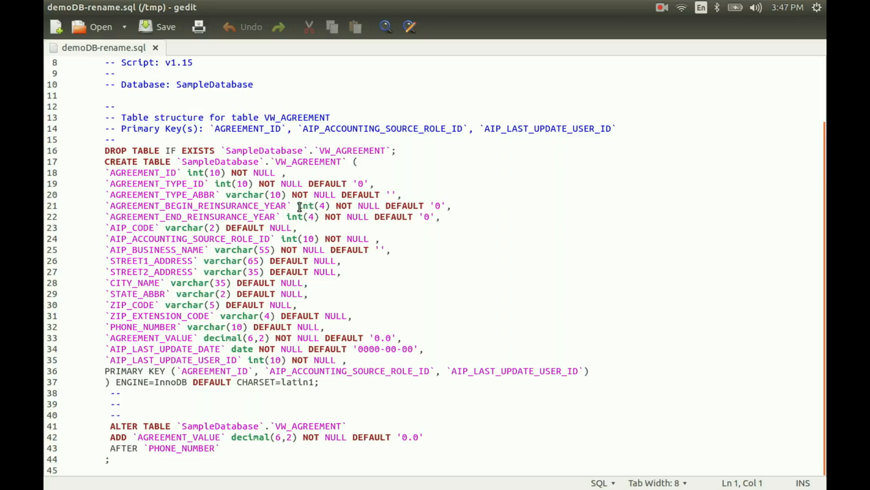
pyautogui.moveTo(297, 205); pyautogui.dragTo(329, 208)
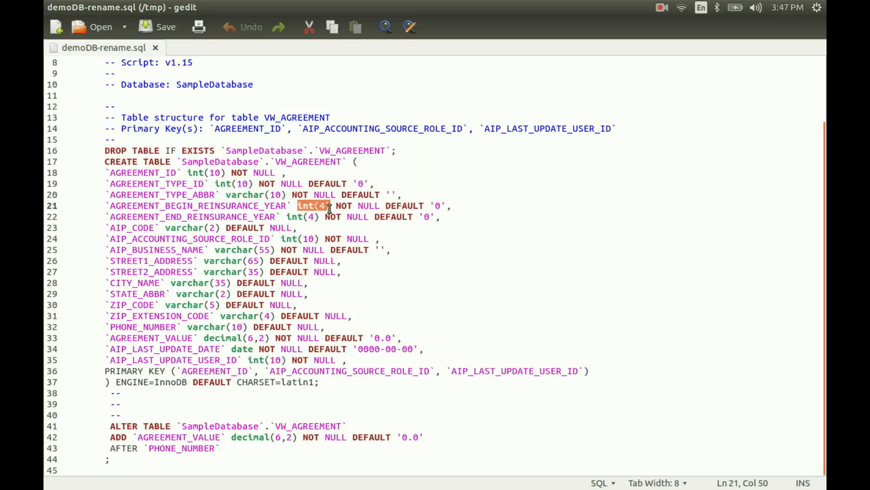
# Examine the ALTER TABLE statement that adds AGREEMENT_VALUE after PHONE_NUMBER and the header of demoDB-rename.sql.
pyautogui.click(295, 239)
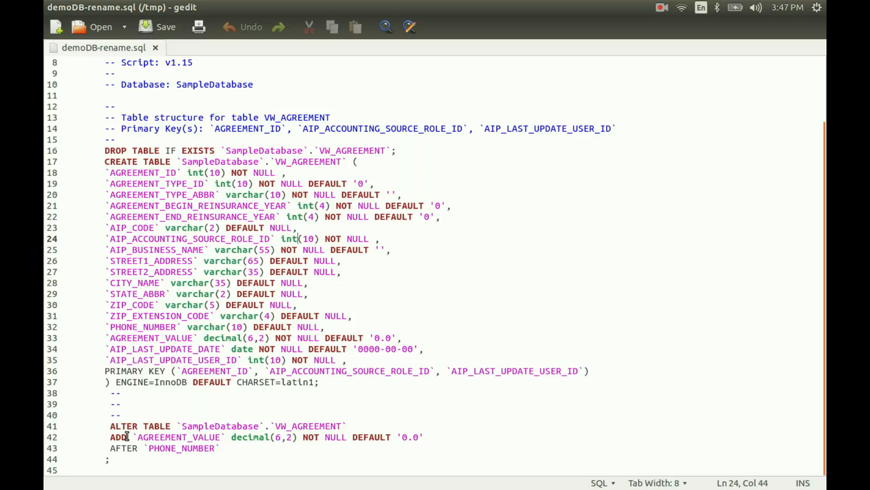
pyautogui.moveTo(110, 414); pyautogui.dragTo(208, 455)
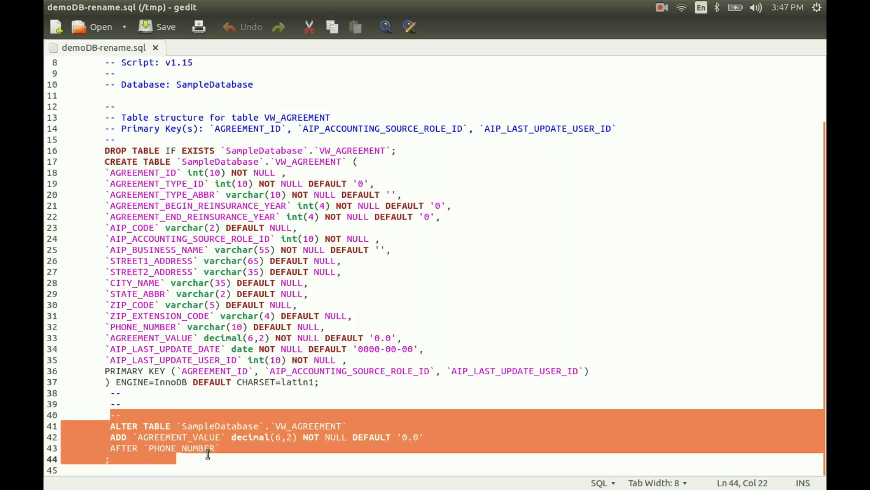
pyautogui.click(273, 446)
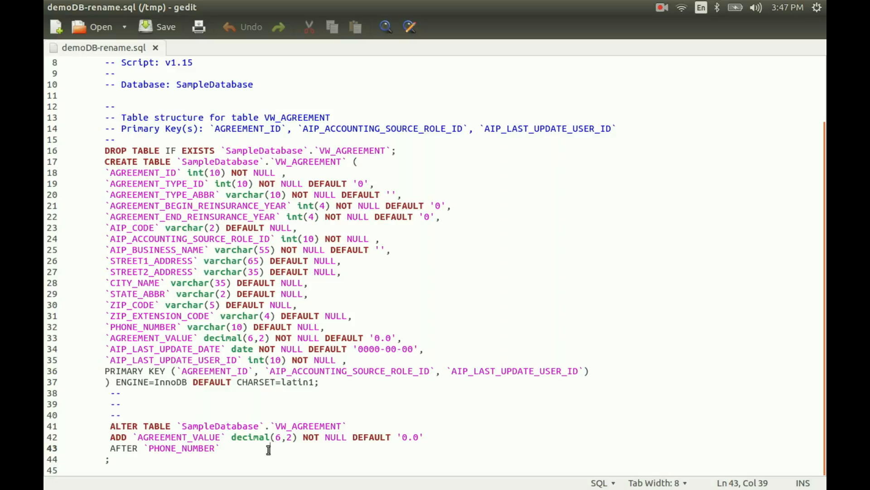
pyautogui.scroll(3, 269, 449)
pyautogui.scroll(-3, 268, 449)
pyautogui.scroll(3, 268, 450)
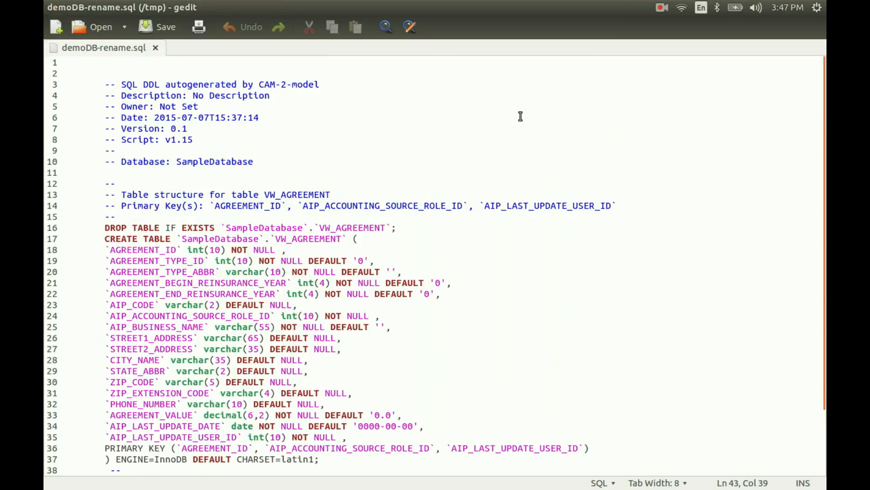
# Switch back to the CAM Template Editor with the demoDB-rename.cam template.
pyautogui.hotkey('alt', 'Tab')
pyautogui.hotkey('alt', 'Tab')
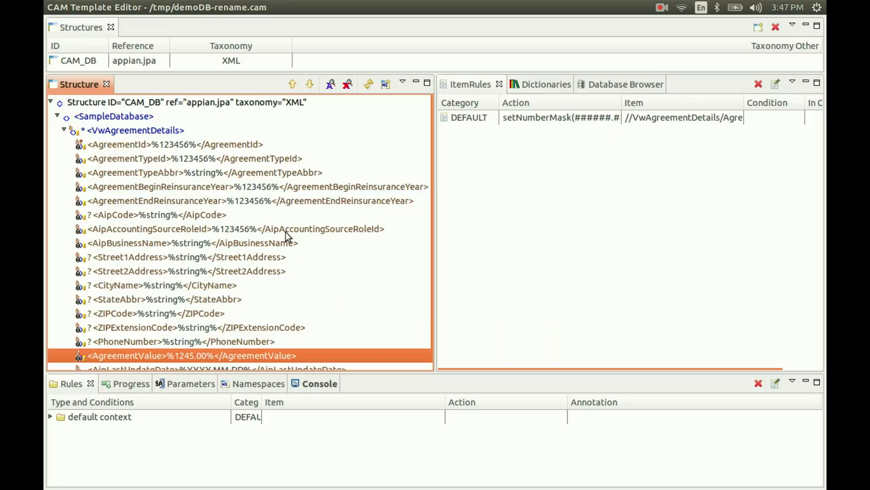
pyautogui.moveTo(89, 10)
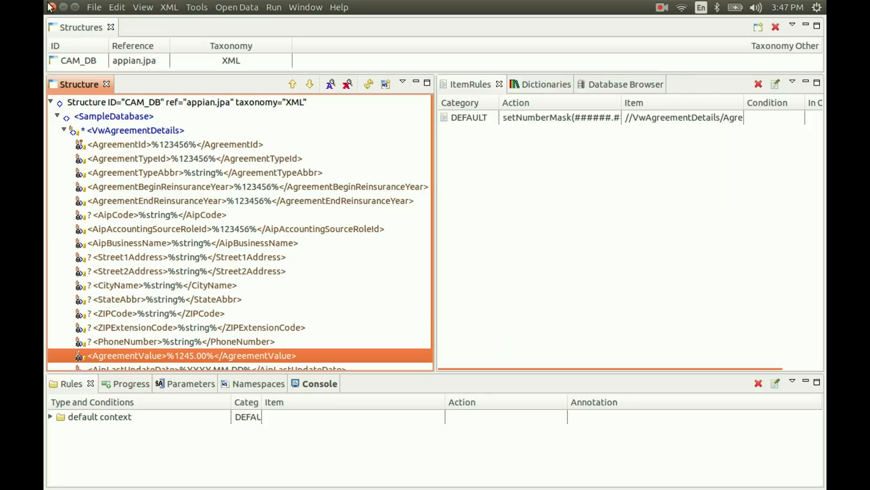
pyautogui.click(94, 7)
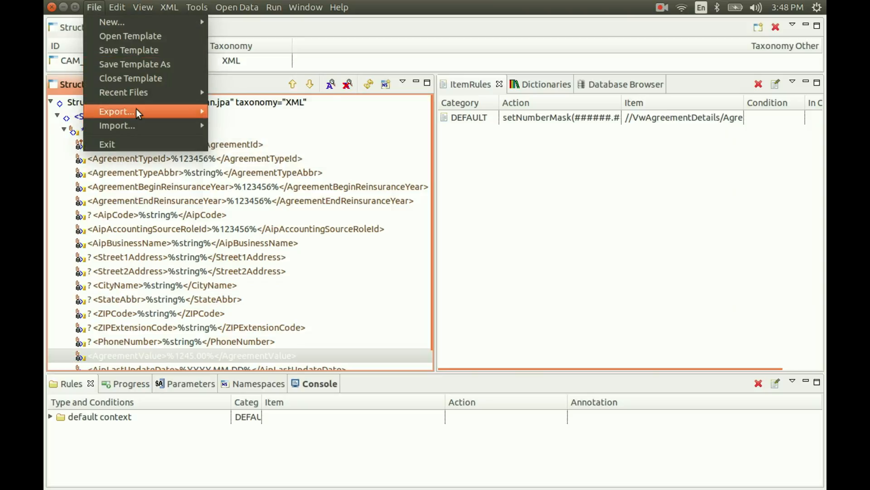
pyautogui.moveTo(182, 109)
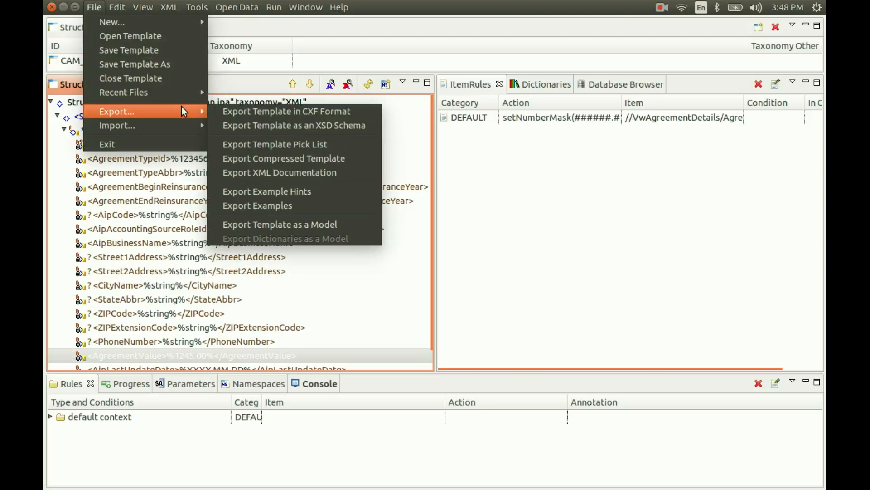
pyautogui.click(224, 111)
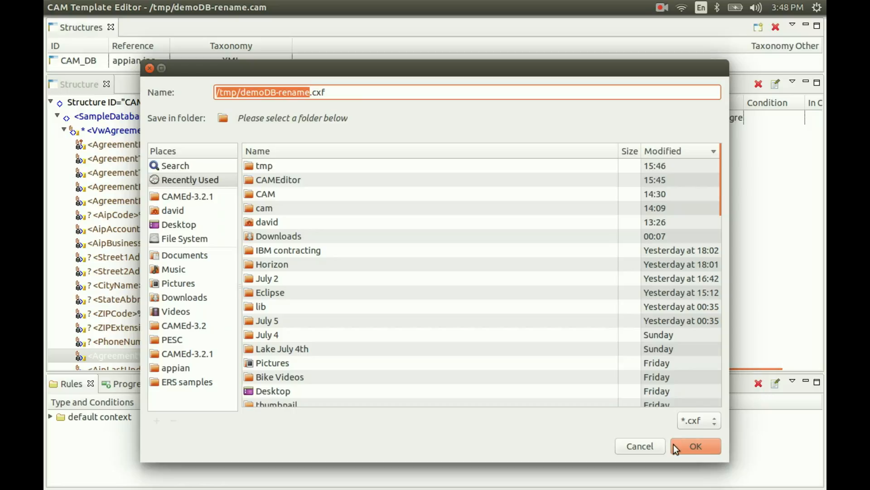
pyautogui.click(655, 447)
# Export the template as an XSD schema to /tmp/ with file name stub CAM_DB, using the Hibernate JPA mode.
pyautogui.click(95, 7)
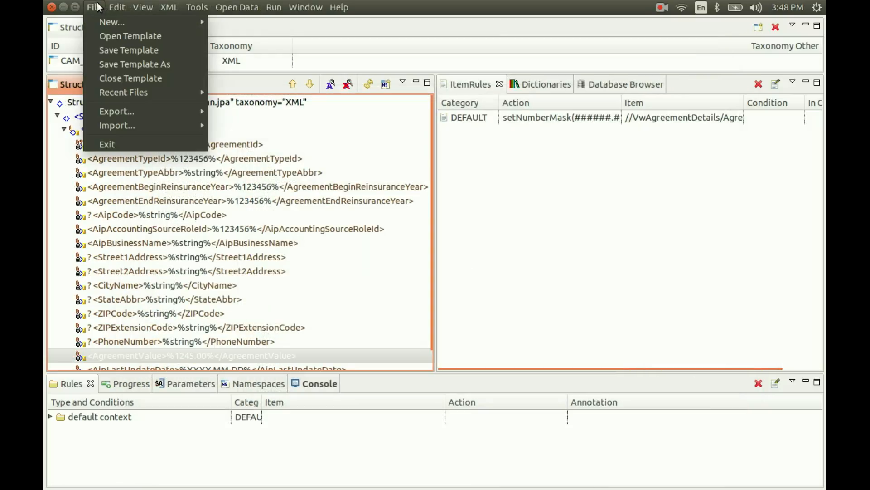
pyautogui.moveTo(136, 113)
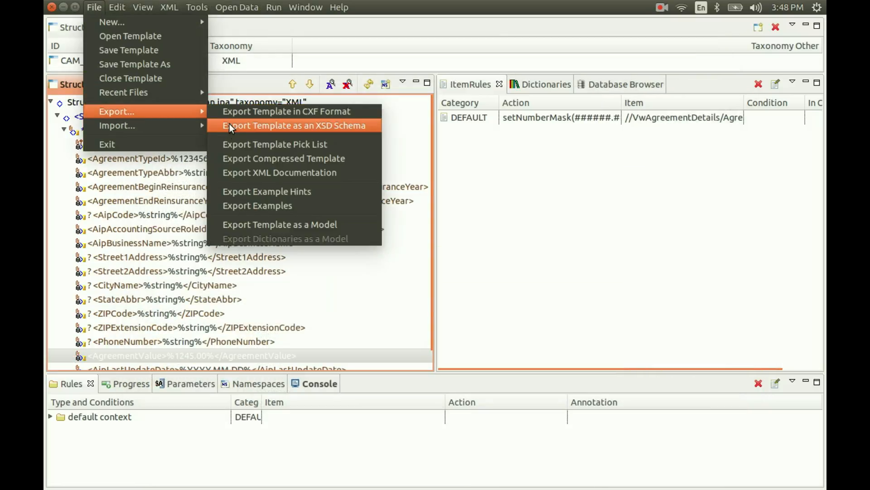
pyautogui.click(371, 127)
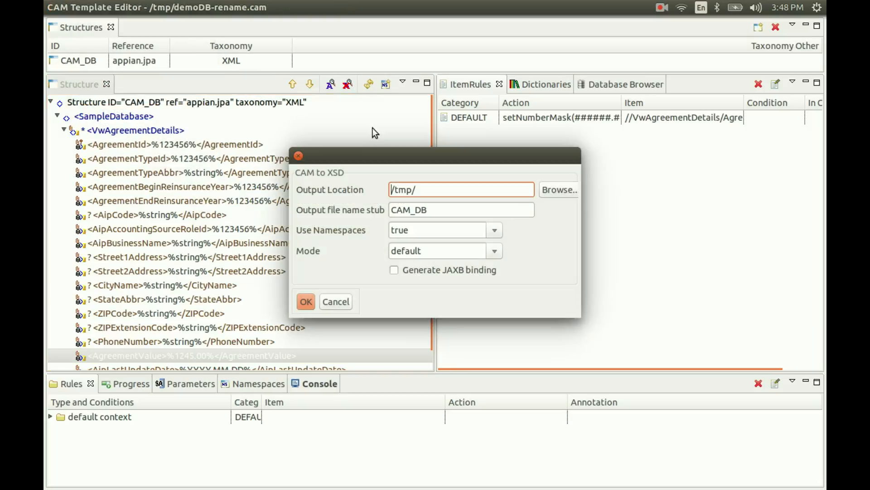
pyautogui.click(495, 252)
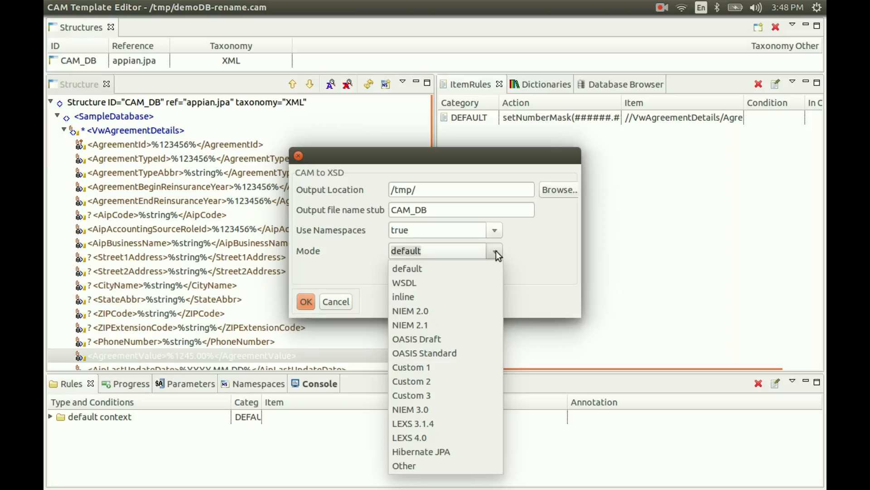
pyautogui.click(484, 451)
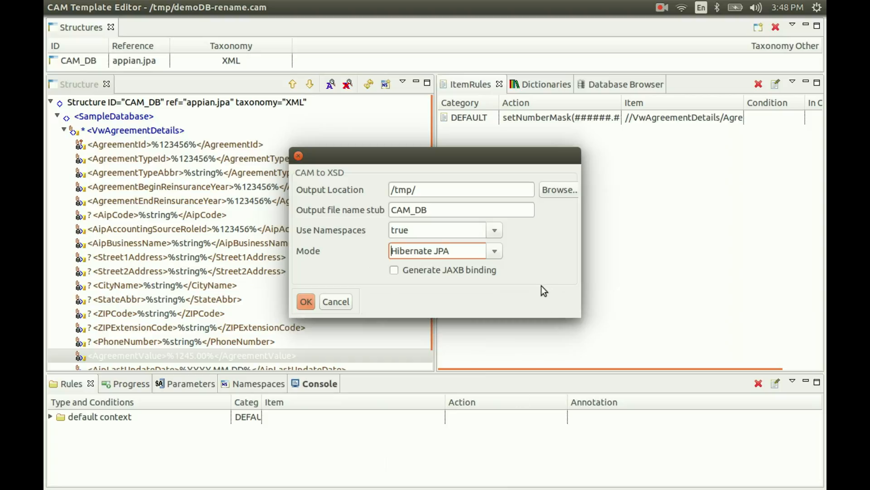
pyautogui.click(304, 302)
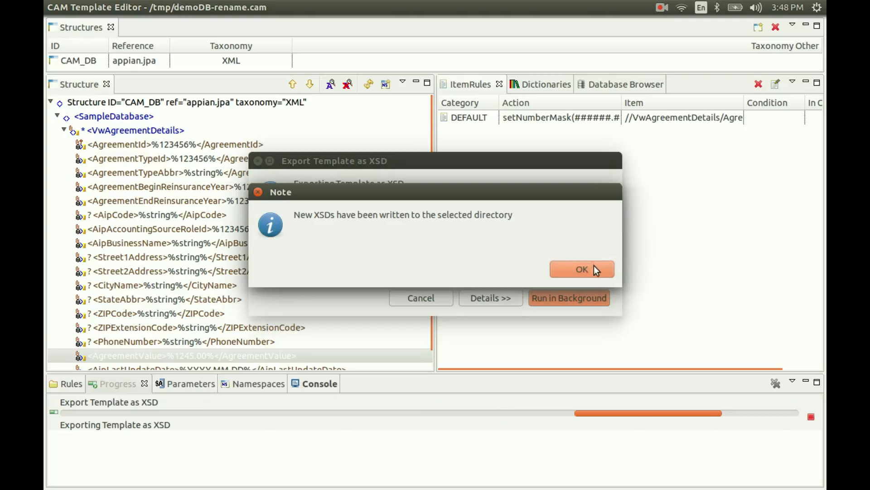
pyautogui.click(595, 268)
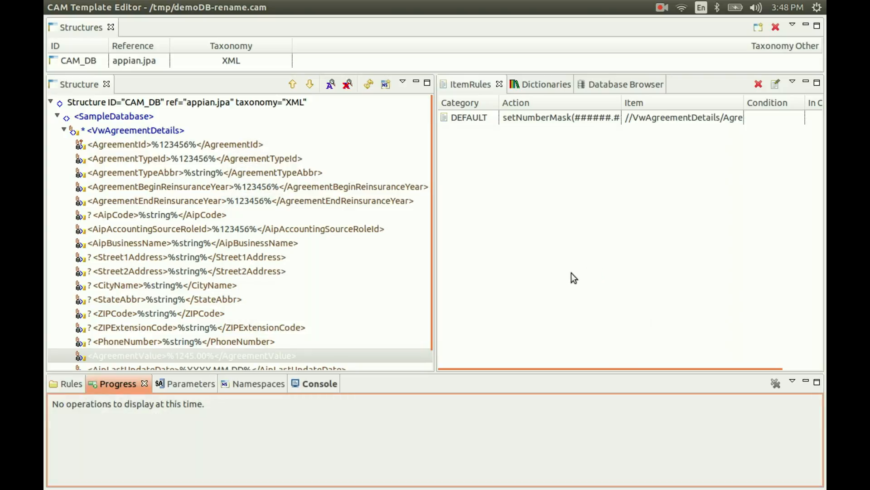
# Switch to Files and open CAM_DB.xsd from the tmp folder in gedit.
pyautogui.hotkey('alt', 'Tab')
pyautogui.hotkey('alt', 'Tab')
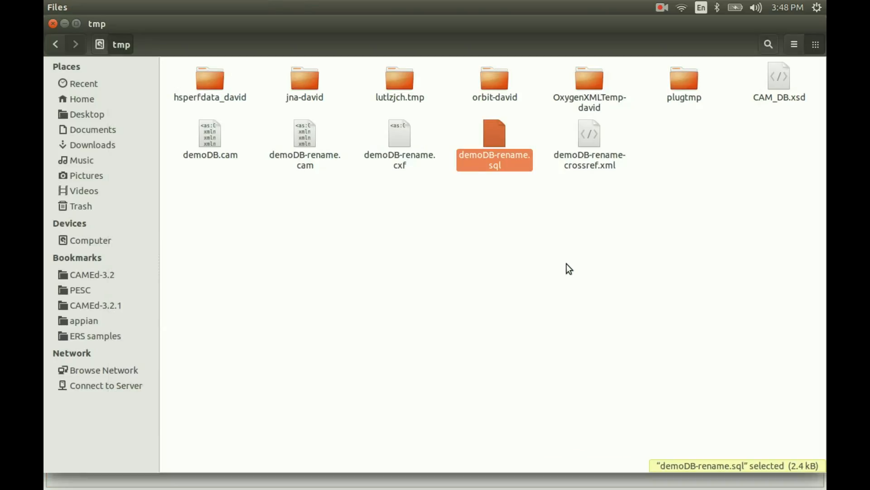
pyautogui.click(784, 80)
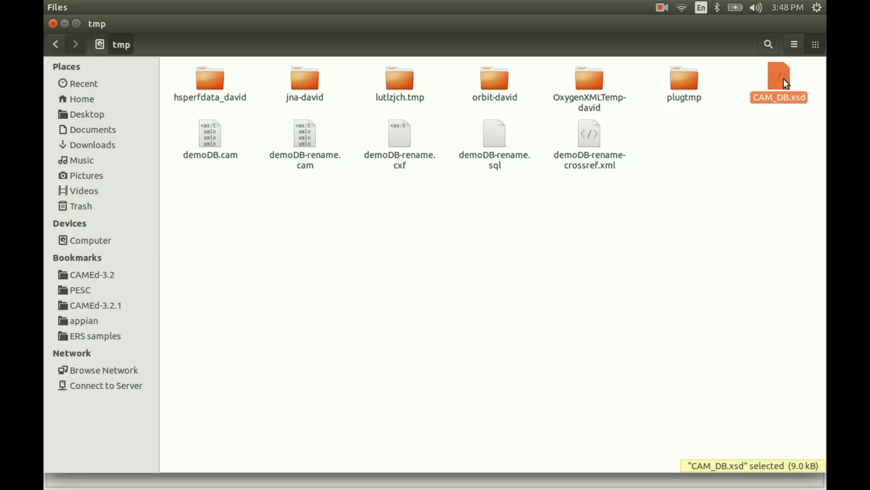
pyautogui.rightClick(784, 79)
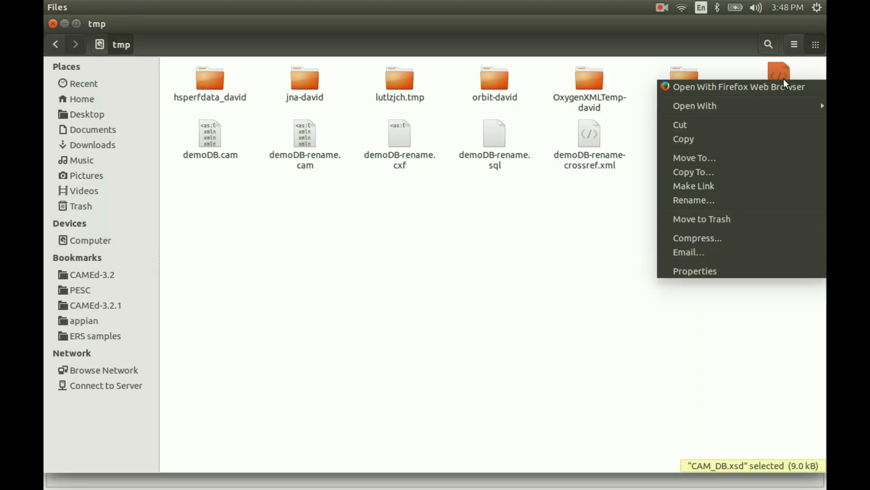
pyautogui.moveTo(769, 111)
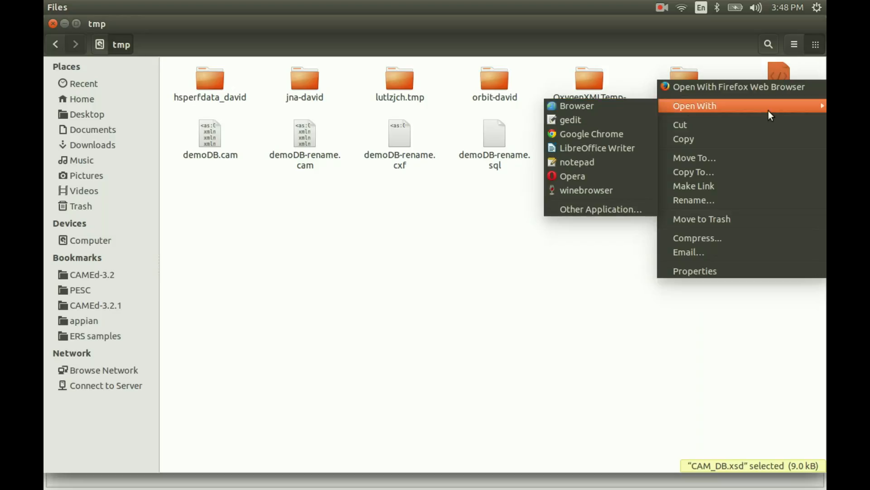
pyautogui.click(599, 120)
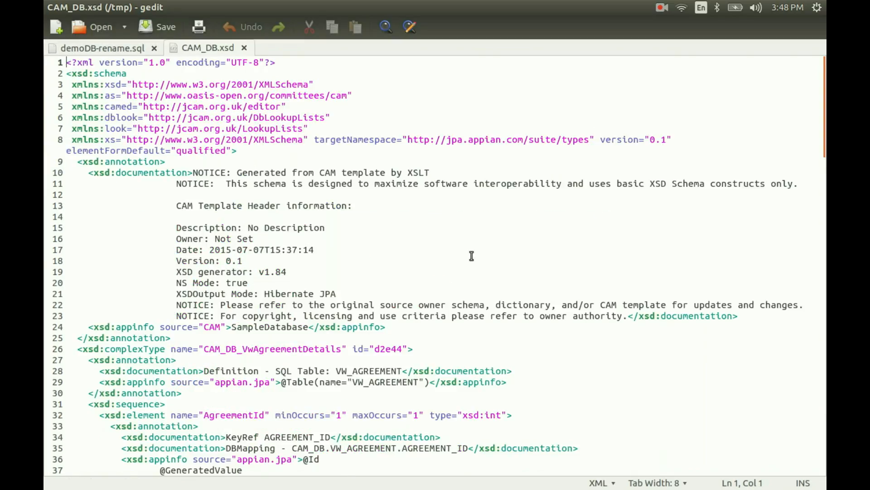
# Examine the appian.jpa annotations of the AgreementId element and the column definitions of Street1Address and Street2Address in CAM_DB.xsd.
pyautogui.scroll(-4, 471, 256)
pyautogui.scroll(-6, 472, 256)
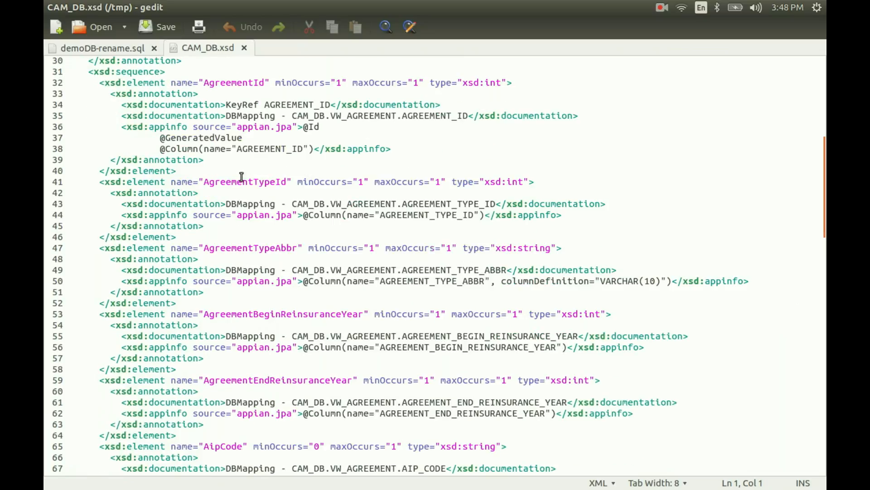
pyautogui.click(110, 117)
pyautogui.keyDown('shift'); pyautogui.click(305, 203); pyautogui.keyUp('shift')
pyautogui.keyDown('shift'); pyautogui.click(341, 168); pyautogui.keyUp('shift')
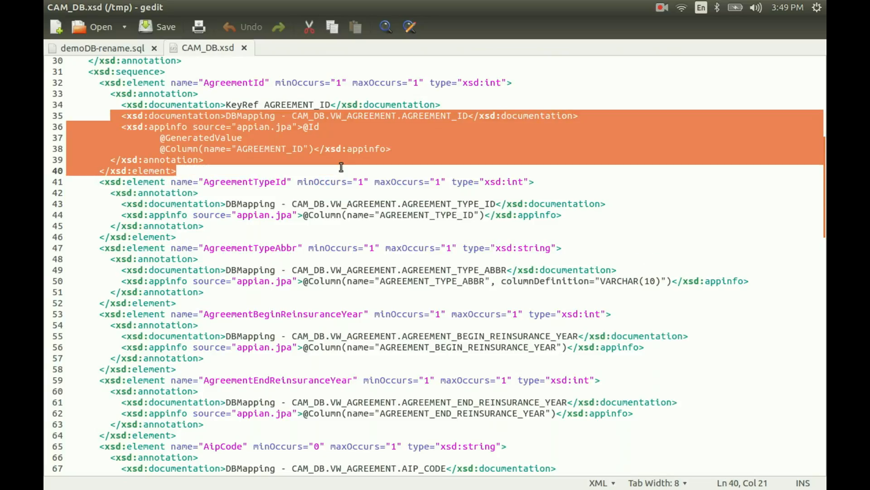
pyautogui.scroll(-1, 296, 328)
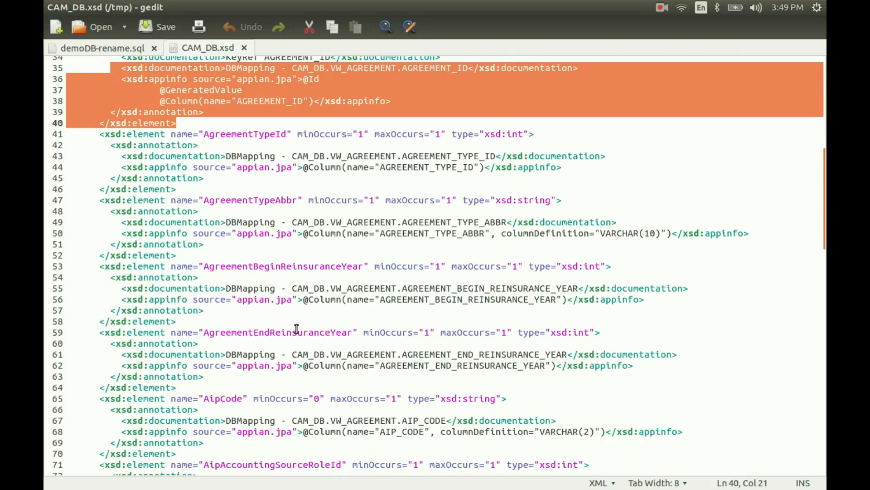
pyautogui.scroll(-6, 286, 334)
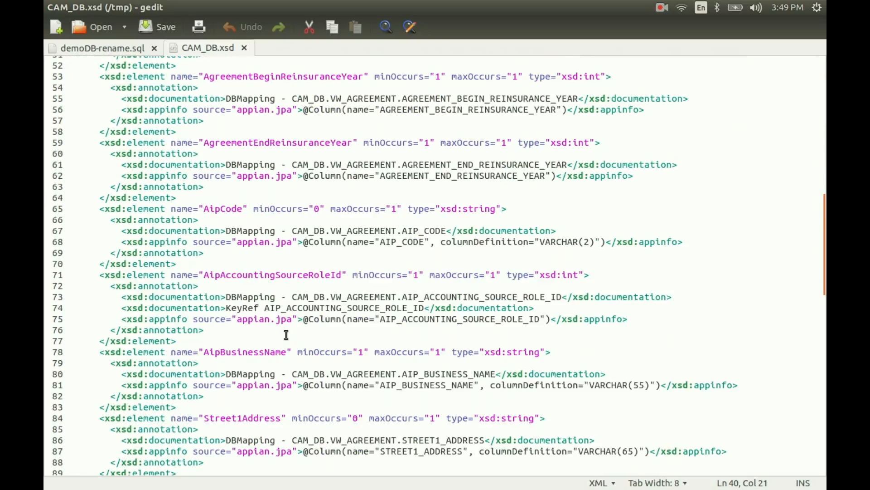
pyautogui.scroll(-6, 286, 334)
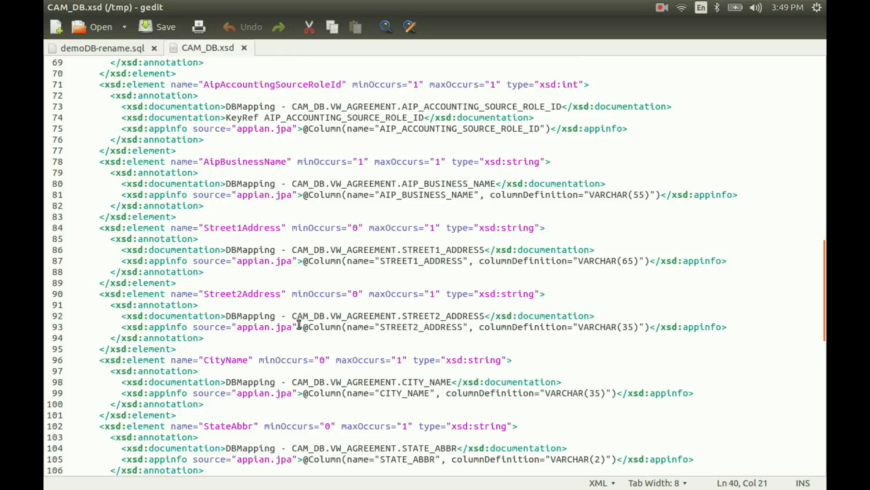
pyautogui.moveTo(480, 325); pyautogui.dragTo(653, 327)
pyautogui.moveTo(556, 260); pyautogui.dragTo(639, 260)
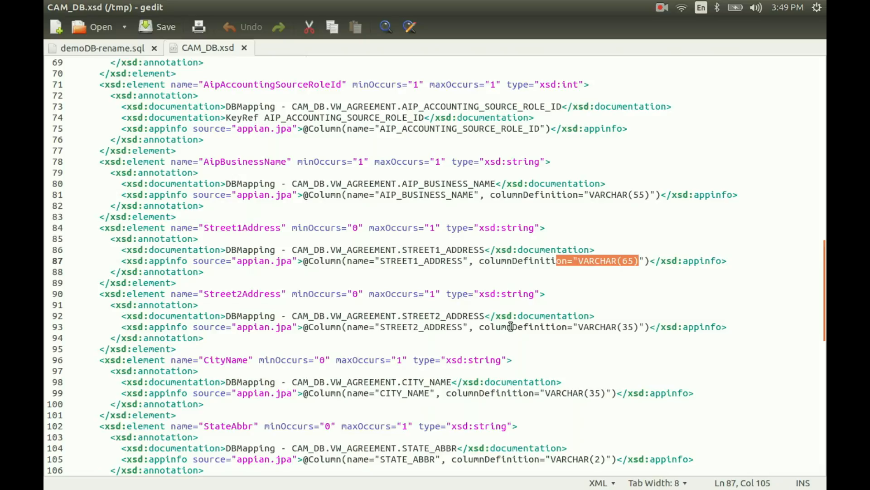
pyautogui.click(426, 327)
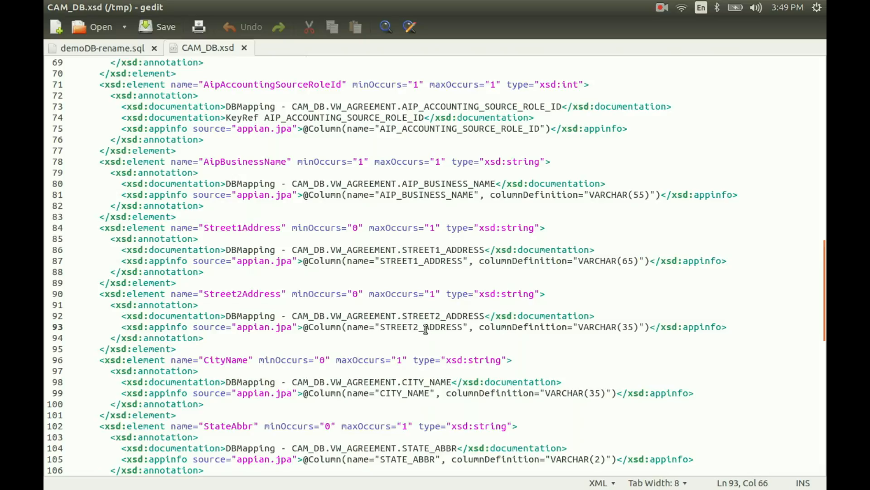
# Review the ZIPExtensionCode column name annotation in CAM_DB.xsd and compare the schema with demoDB-rename.sql.
pyautogui.scroll(-2, 426, 328)
pyautogui.scroll(-4, 426, 328)
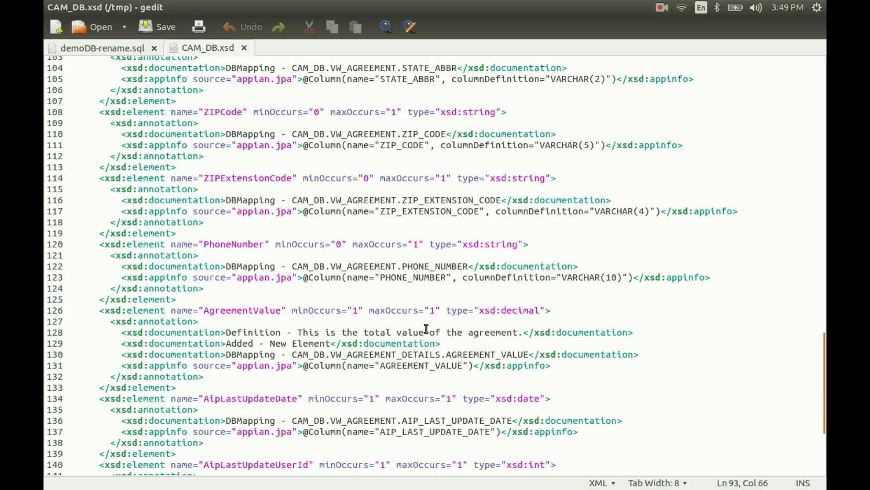
pyautogui.moveTo(369, 211); pyautogui.dragTo(484, 211)
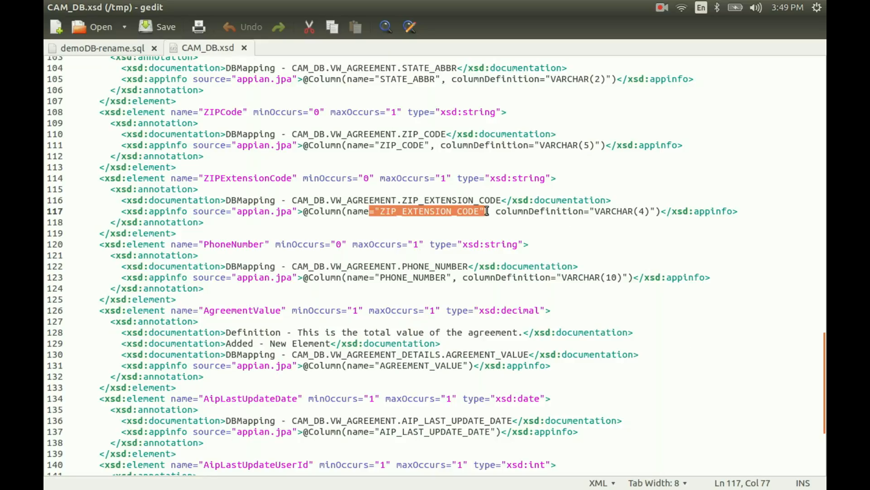
pyautogui.click(435, 256)
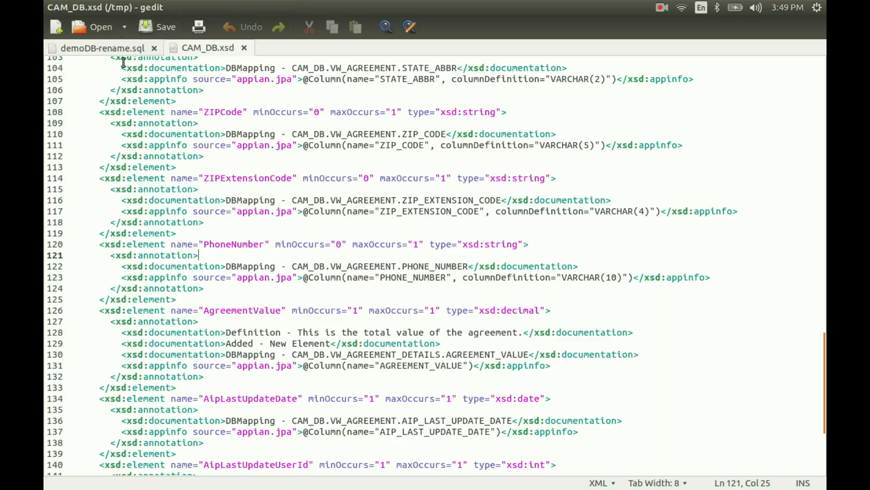
pyautogui.click(128, 49)
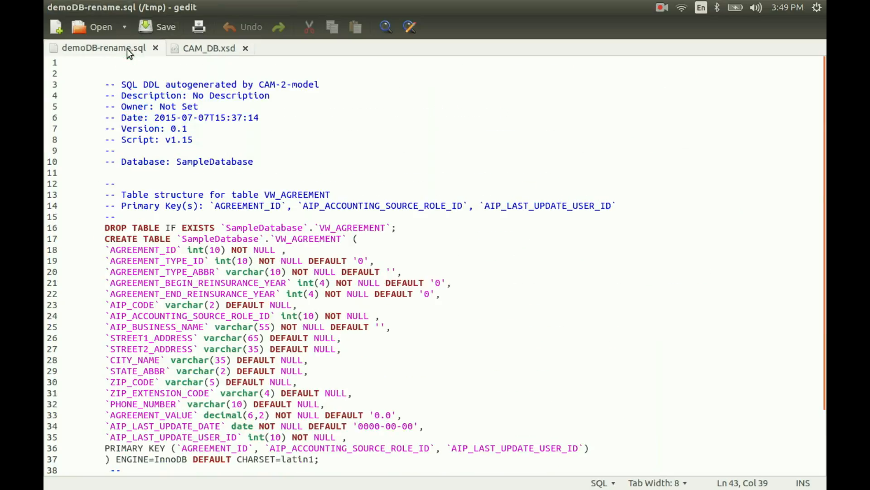
pyautogui.click(206, 45)
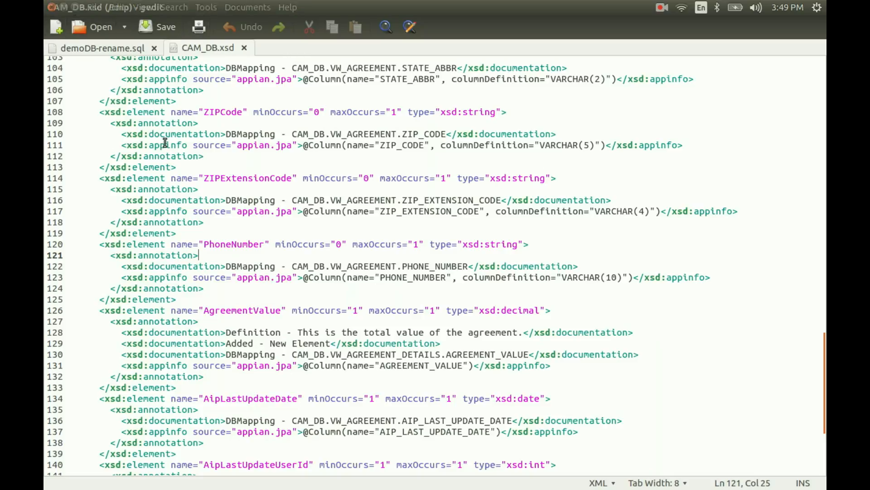
# Return from gedit to the CAM Template Editor.
pyautogui.hotkey('alt', 'Tab')
pyautogui.hotkey('alt', 'Tab')
pyautogui.hotkey('alt', 'Tab')
pyautogui.hotkey('alt', 'Tab')
pyautogui.hotkey('alt', 'Tab')
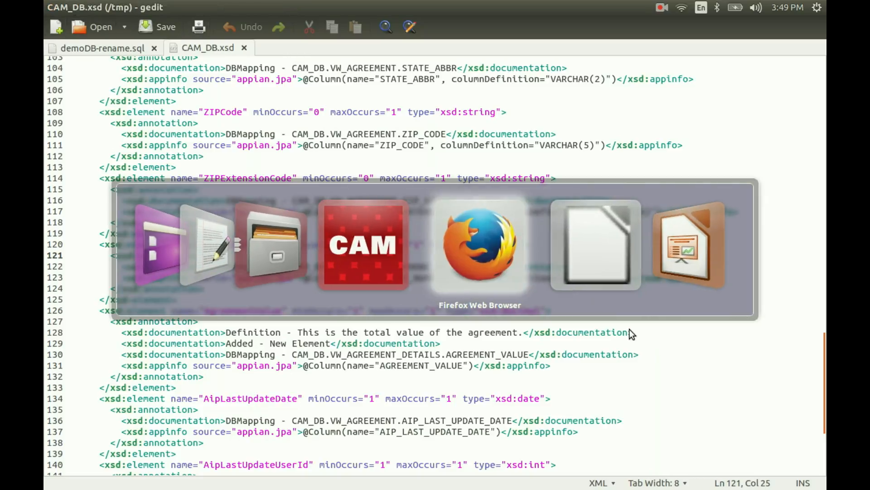
pyautogui.hotkey('alt', 'Tab')
pyautogui.hotkey('alt', 'Tab')
pyautogui.hotkey('alt', 'Tab')
pyautogui.hotkey('alt', 'Tab')
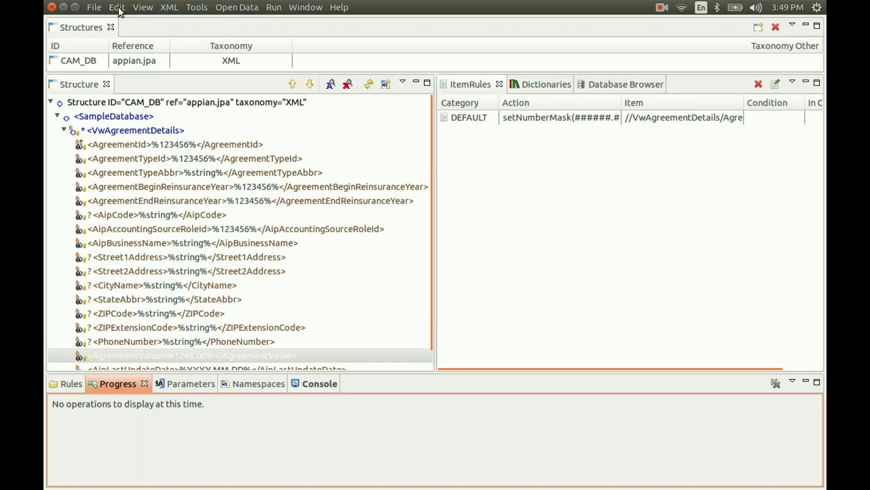
# Evaluate the CAM template and examine the elements missing annotation descriptions in the report's naming and design rules assessment.
pyautogui.click(195, 8)
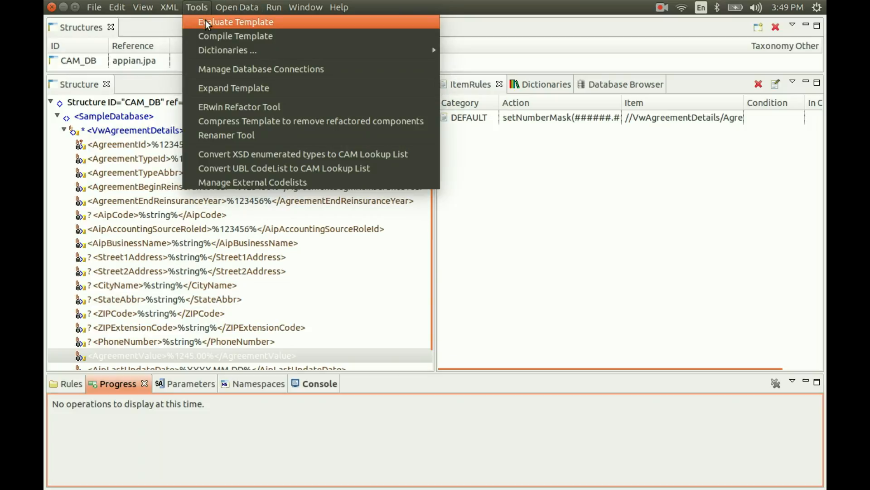
pyautogui.click(205, 22)
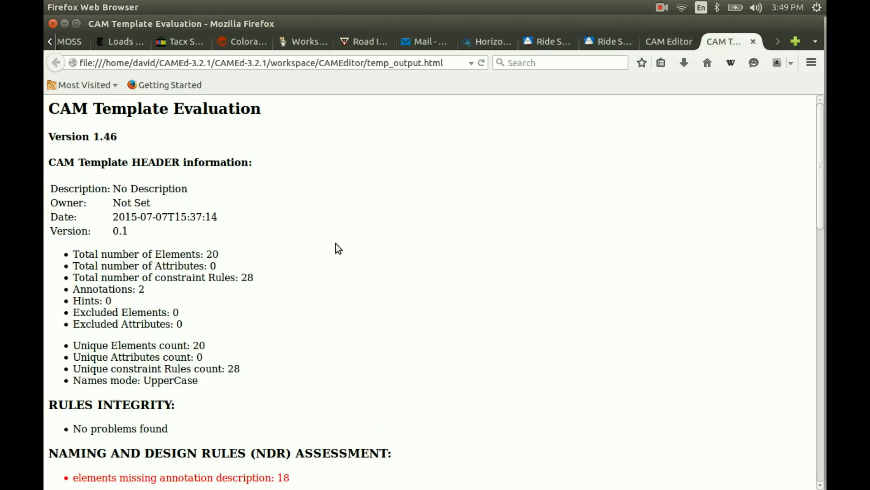
pyautogui.scroll(-9, 336, 243)
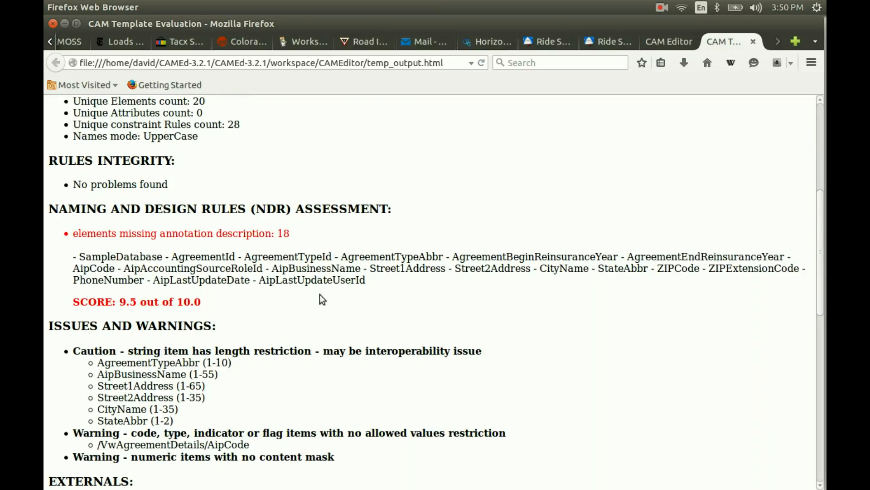
pyautogui.moveTo(79, 254); pyautogui.dragTo(425, 281)
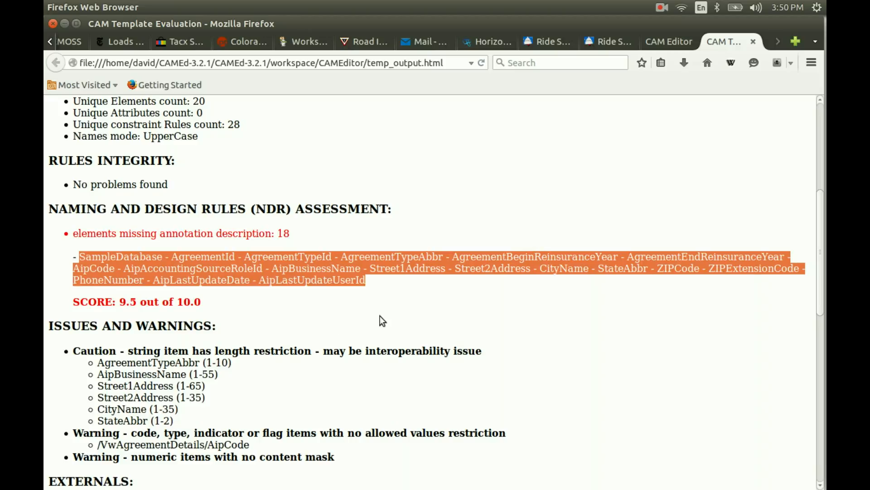
pyautogui.click(220, 293)
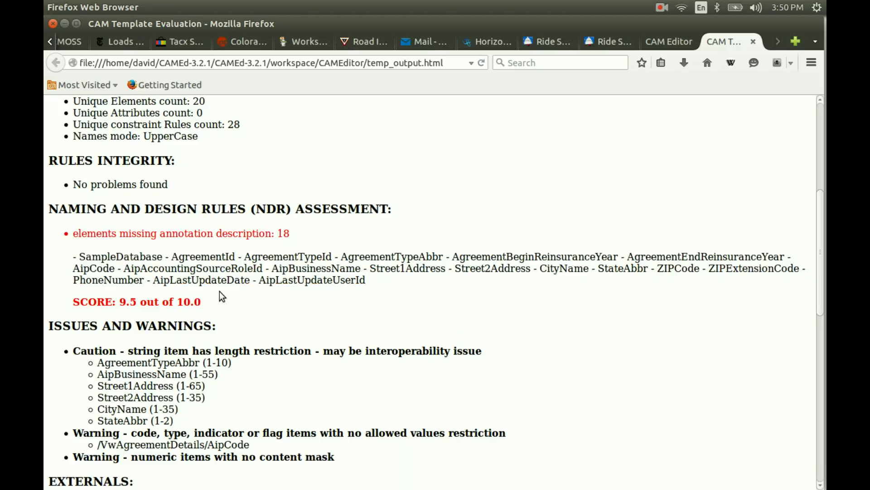
# Review the evaluation report's issues and warnings, externals and spelling review, then close the report and return to the CAM Template Editor.
pyautogui.scroll(-4, 204, 332)
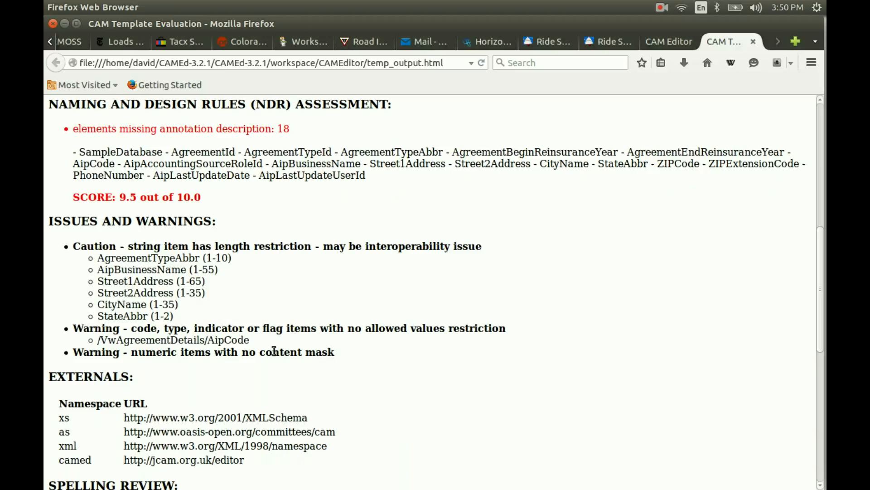
pyautogui.scroll(-1, 274, 351)
pyautogui.moveTo(205, 305); pyautogui.dragTo(261, 308)
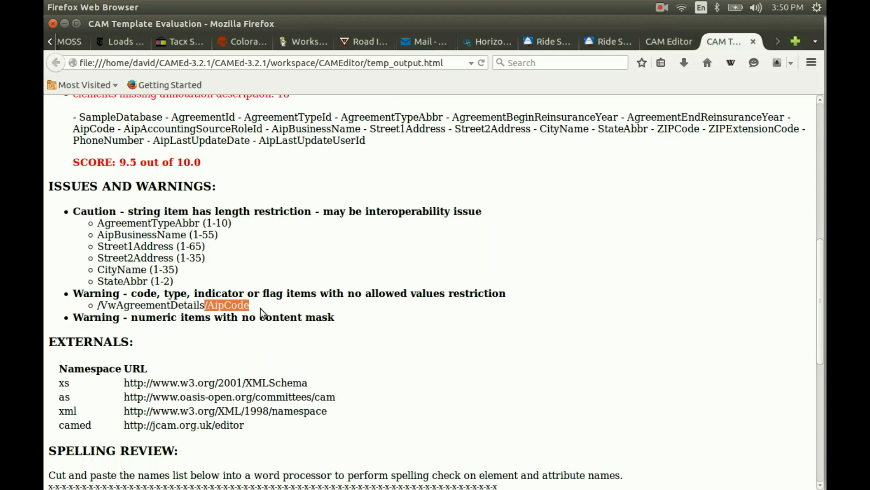
pyautogui.click(243, 340)
pyautogui.scroll(-3, 243, 340)
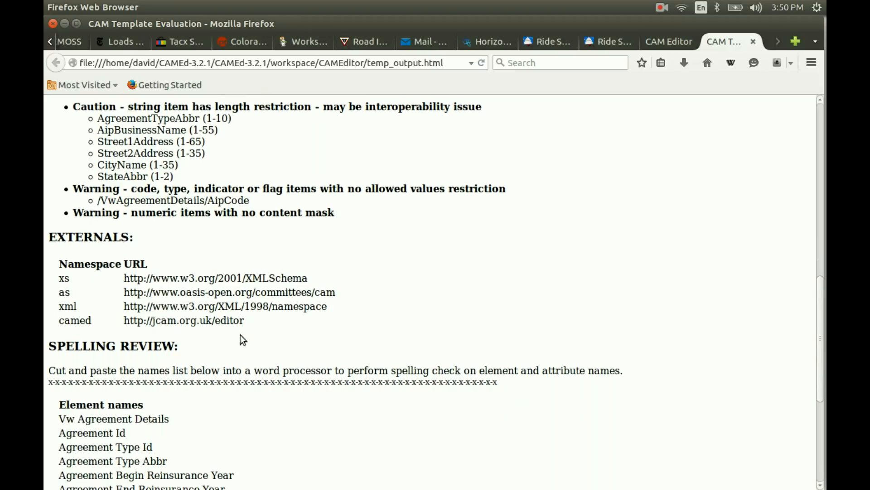
pyautogui.scroll(-6, 242, 340)
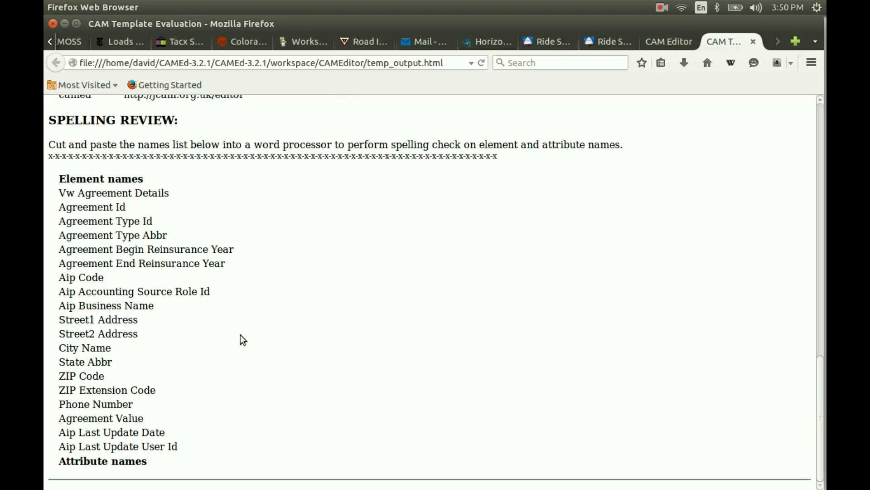
pyautogui.scroll(12, 242, 340)
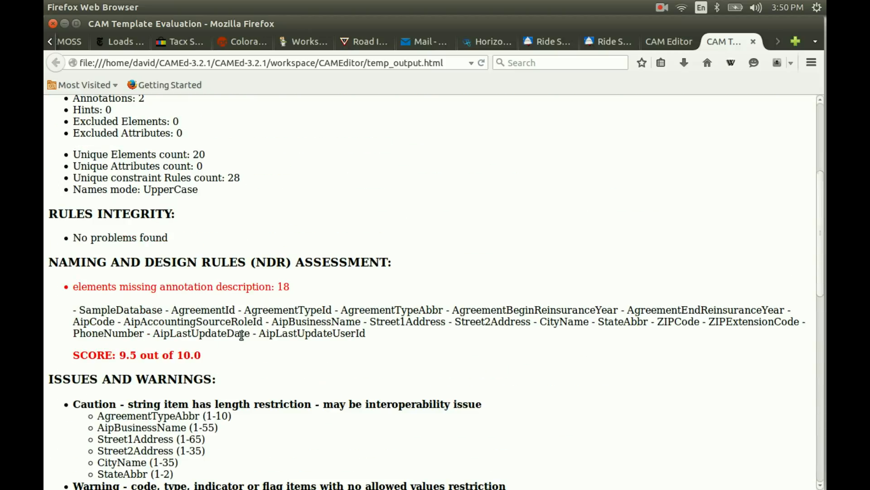
pyautogui.click(753, 42)
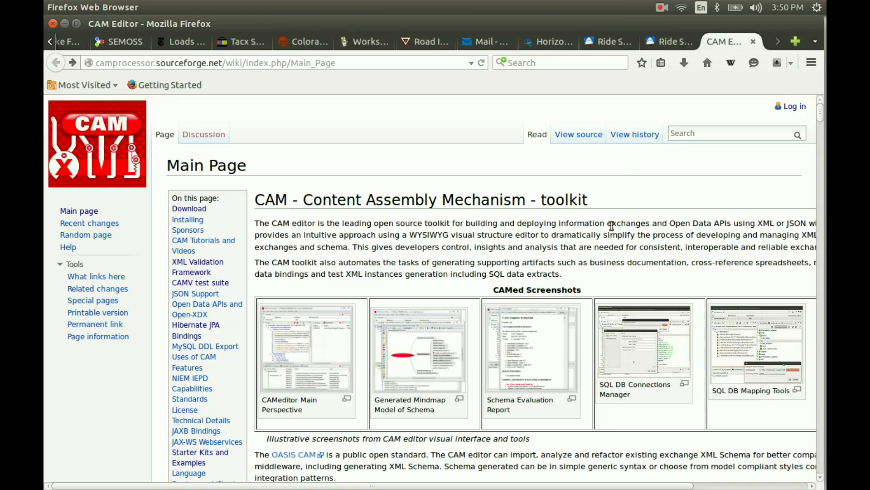
pyautogui.hotkey('alt', 'Tab')
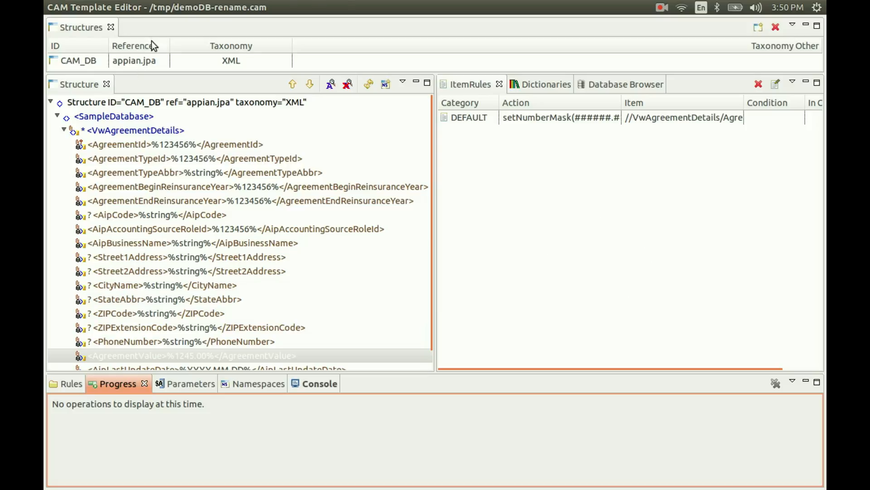
# Create the dictionary /tmp/demoDB-rename-dictionary.xml from the template, merged with an empty dictionary.
pyautogui.click(192, 8)
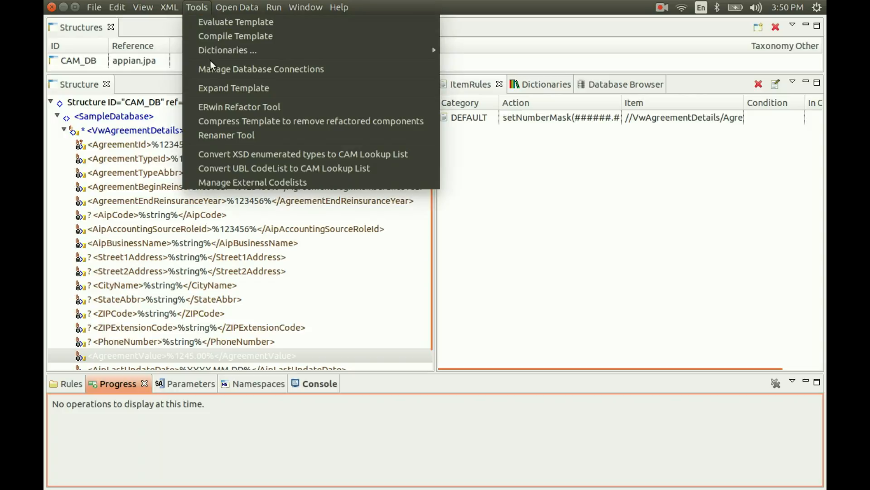
pyautogui.moveTo(218, 55)
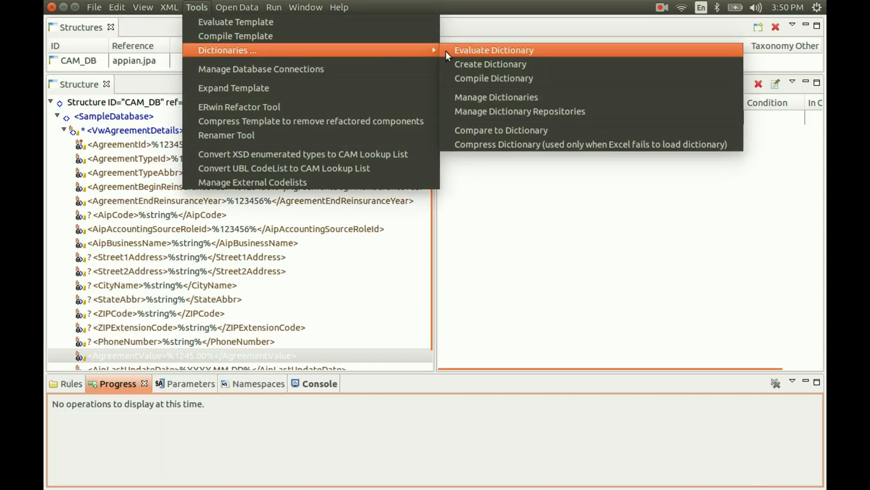
pyautogui.click(457, 63)
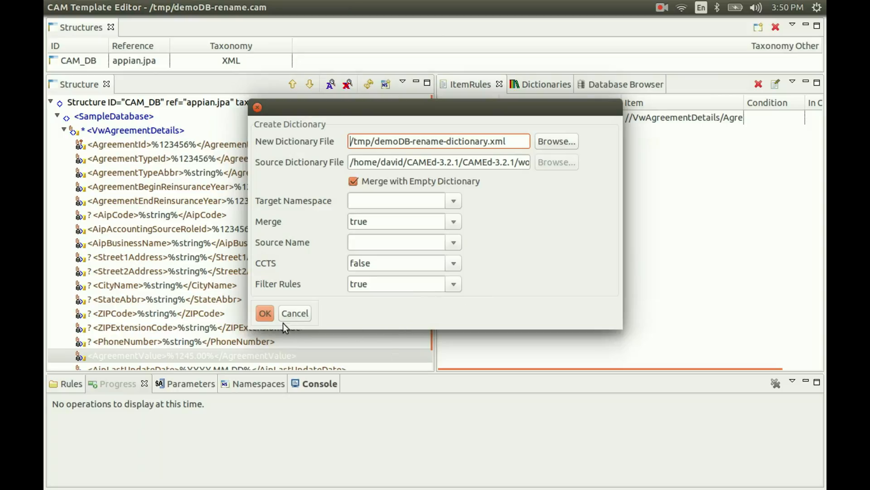
pyautogui.click(266, 314)
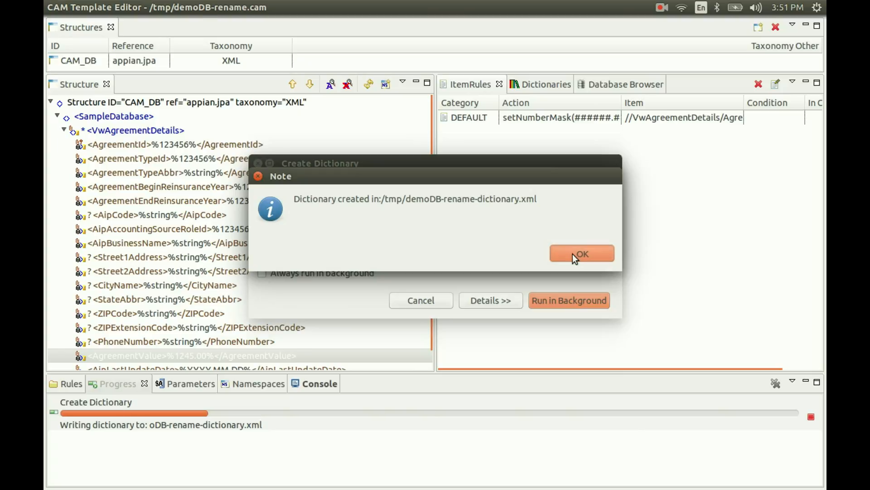
pyautogui.click(572, 255)
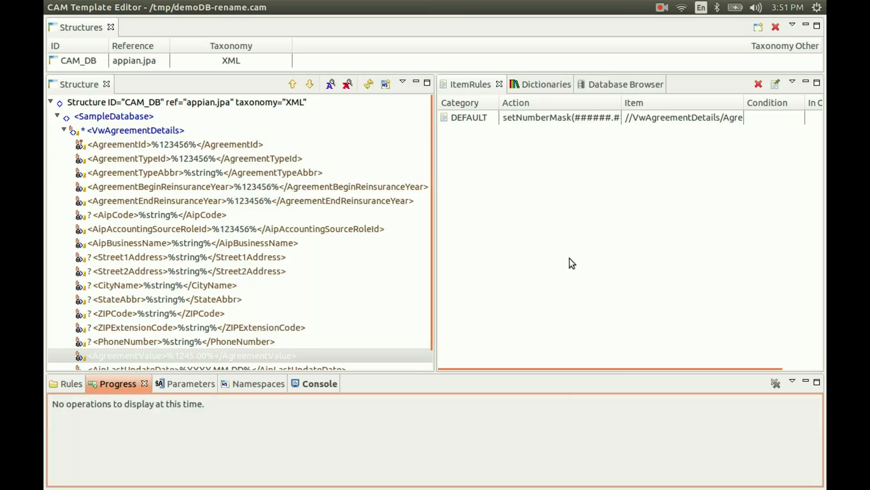
# View the template's tabular documentation and examine the database mapping and numeric format rule of AgreementBeginReinsuranceYear.
pyautogui.moveTo(144, 7)
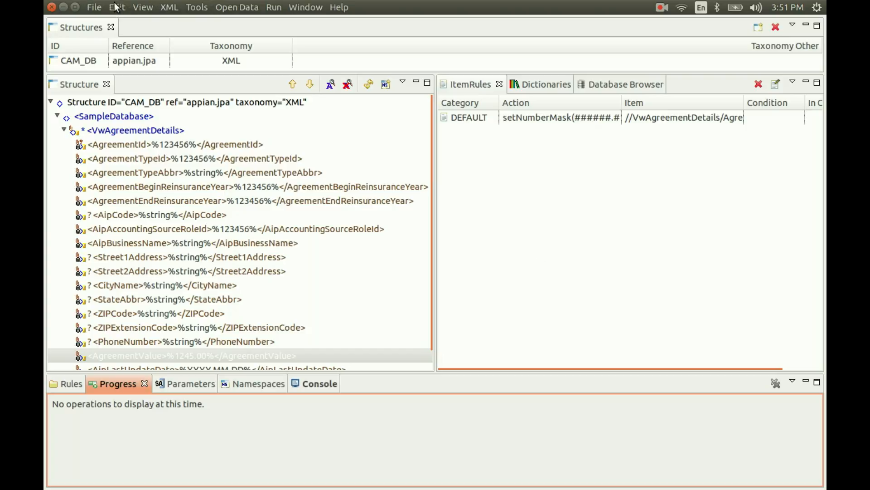
pyautogui.click(143, 6)
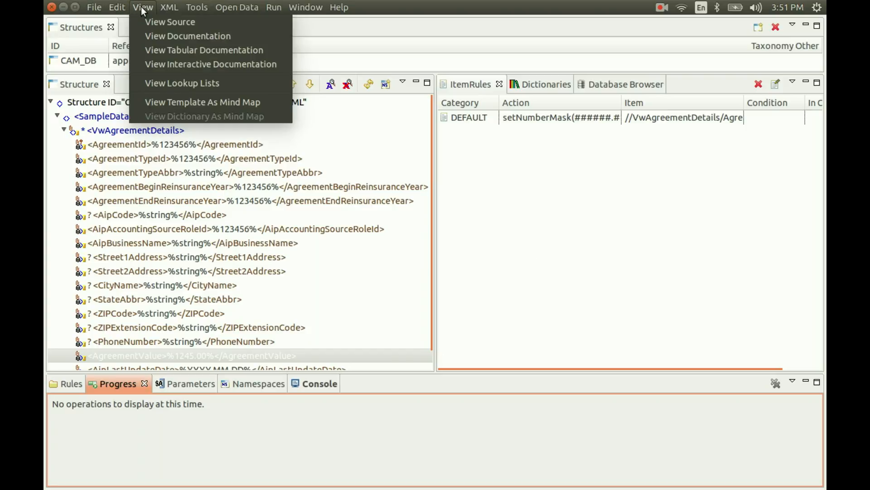
pyautogui.click(170, 51)
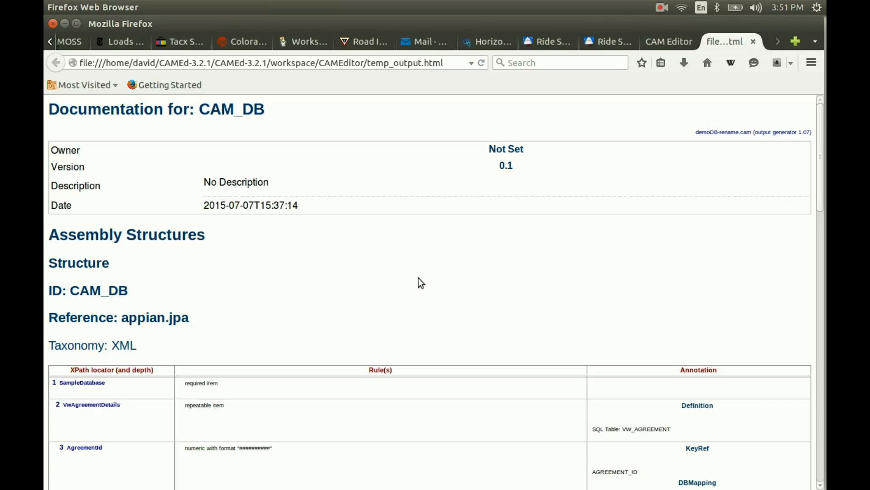
pyautogui.scroll(-5, 418, 279)
pyautogui.scroll(-5, 418, 278)
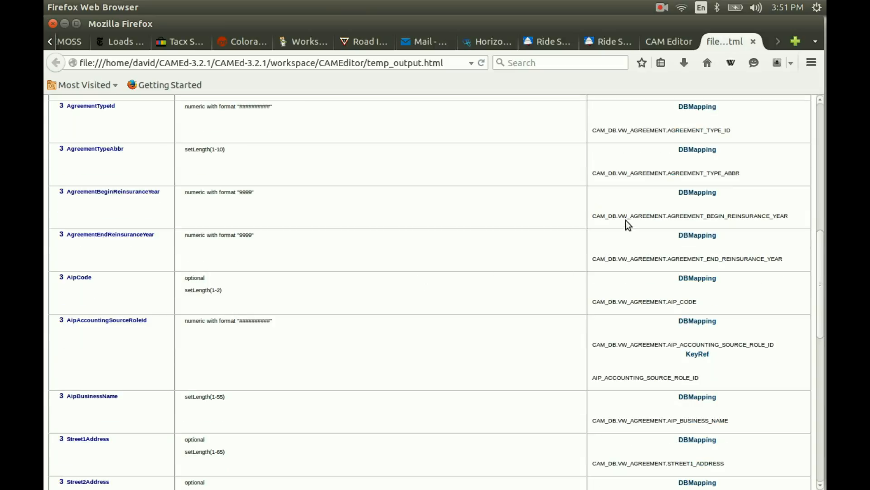
pyautogui.moveTo(593, 215); pyautogui.dragTo(821, 228)
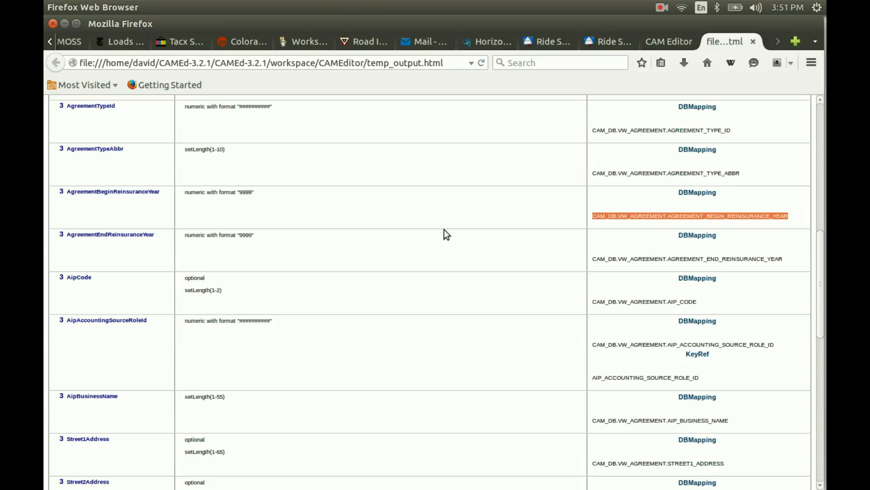
pyautogui.moveTo(180, 191); pyautogui.dragTo(256, 202)
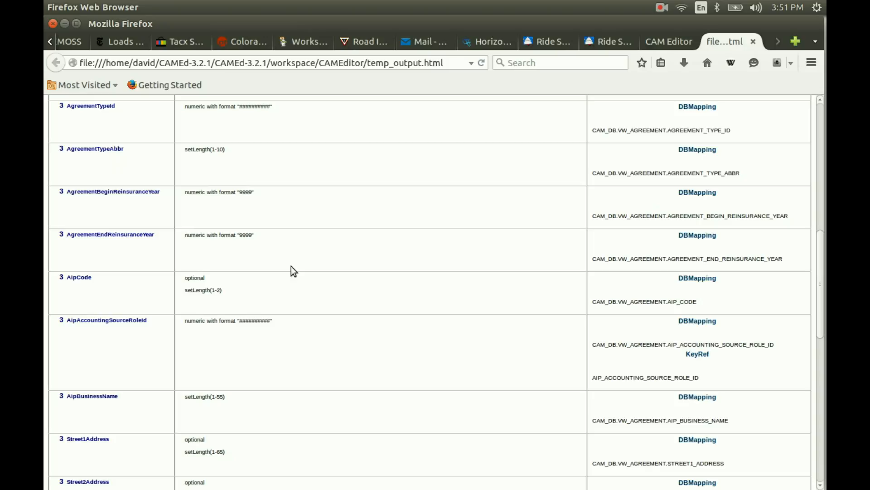
# Review the documentation table's rules and annotations again, close it and return to the CAM Template Editor.
pyautogui.scroll(5, 291, 266)
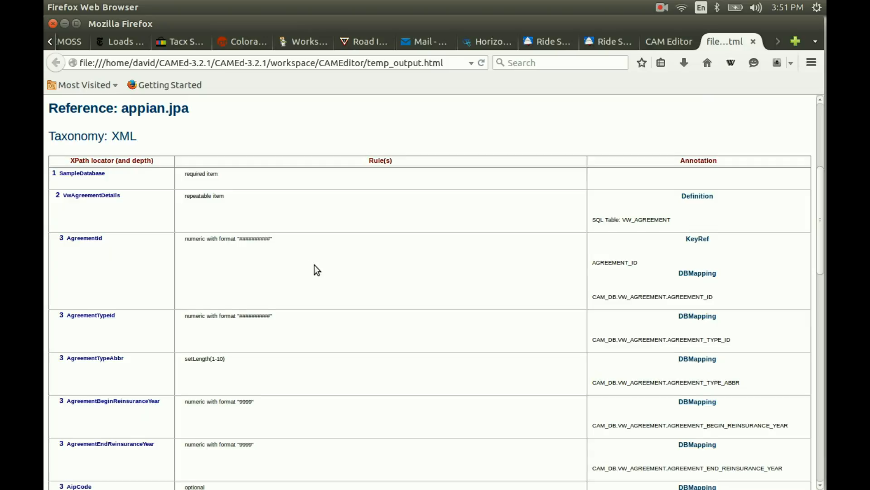
pyautogui.scroll(-3, 314, 265)
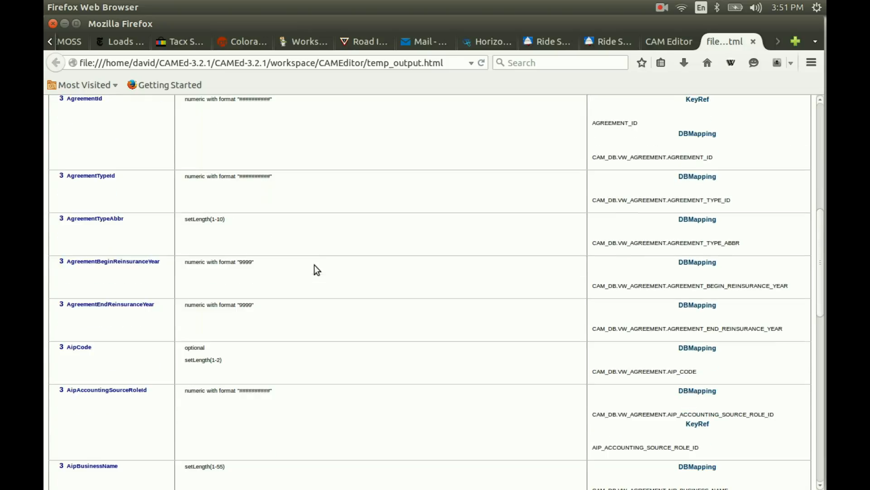
pyautogui.click(751, 41)
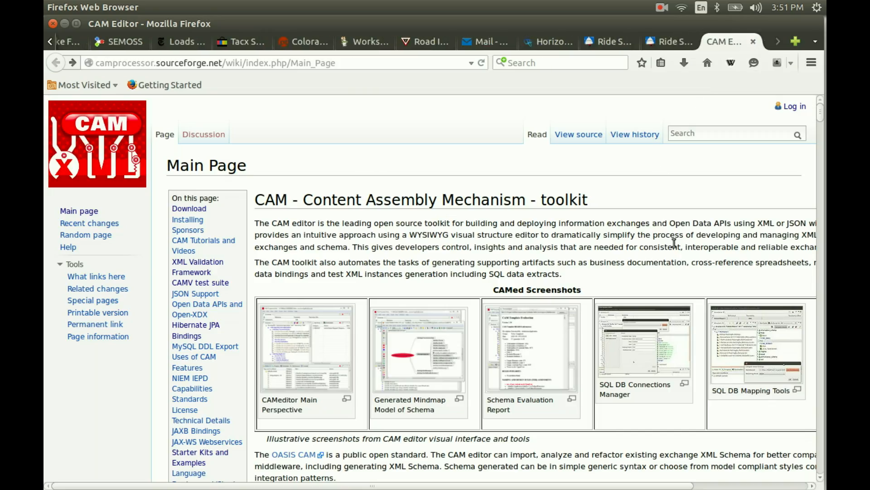
pyautogui.hotkey('alt', 'Tab')
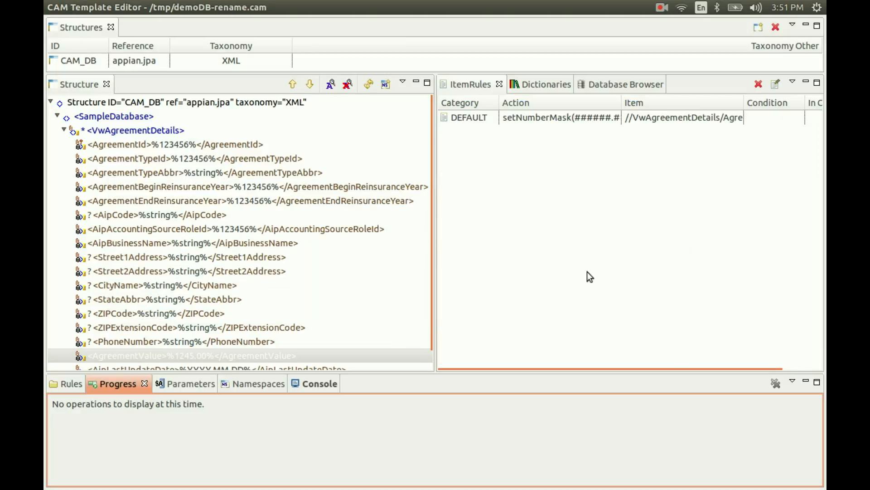
# View the template as a mind map in FreeMind, examine the database mappings and fold the VwAgreementDetails branch to its element names.
pyautogui.click(139, 7)
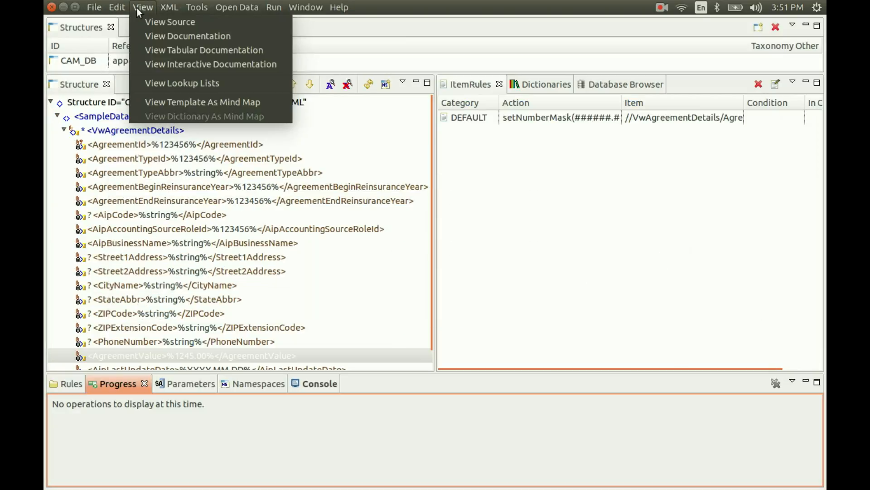
pyautogui.click(167, 102)
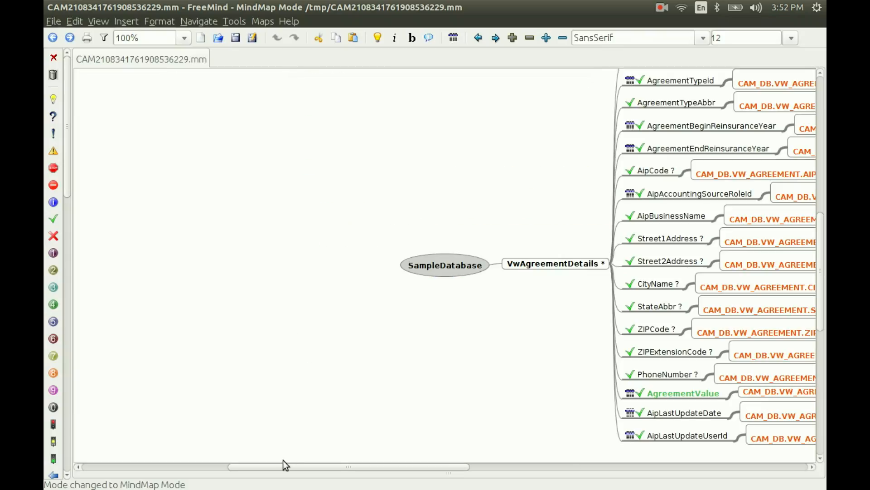
pyautogui.moveTo(279, 467); pyautogui.dragTo(379, 480)
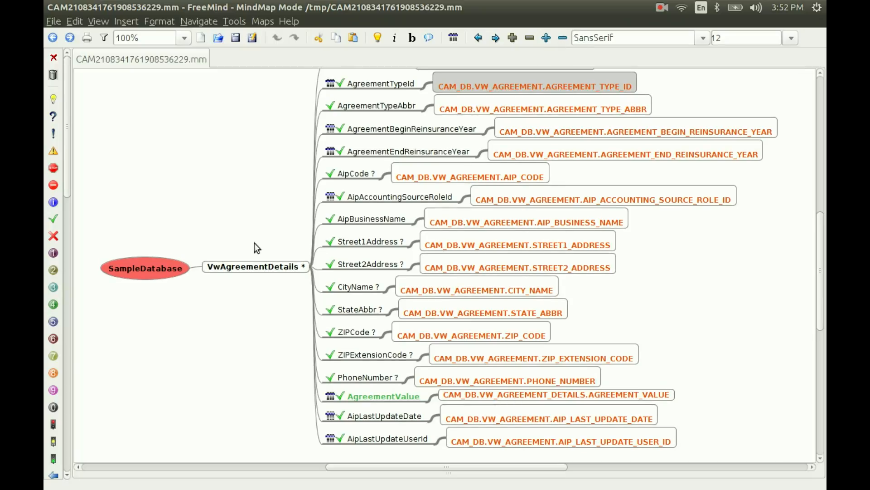
pyautogui.click(262, 263)
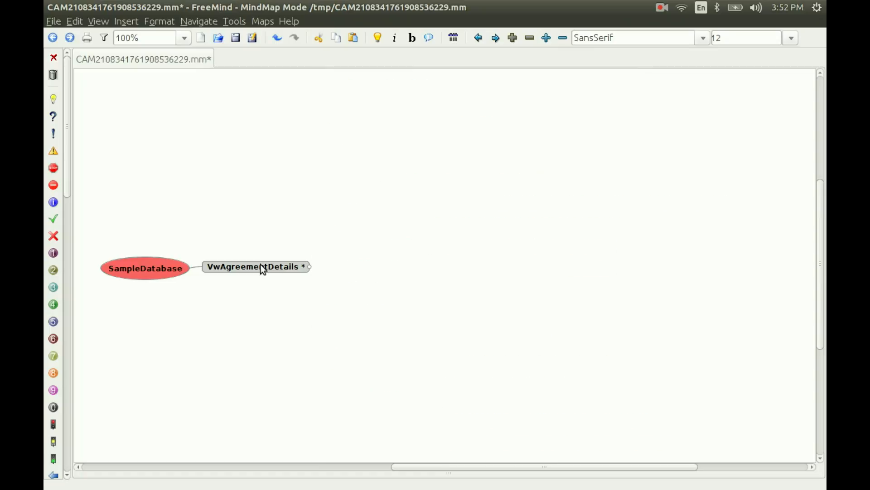
pyautogui.click(261, 264)
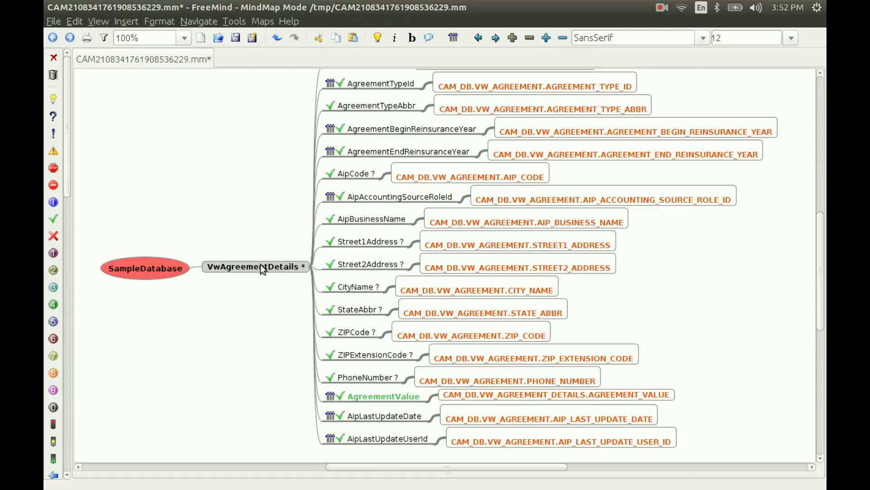
pyautogui.click(563, 40)
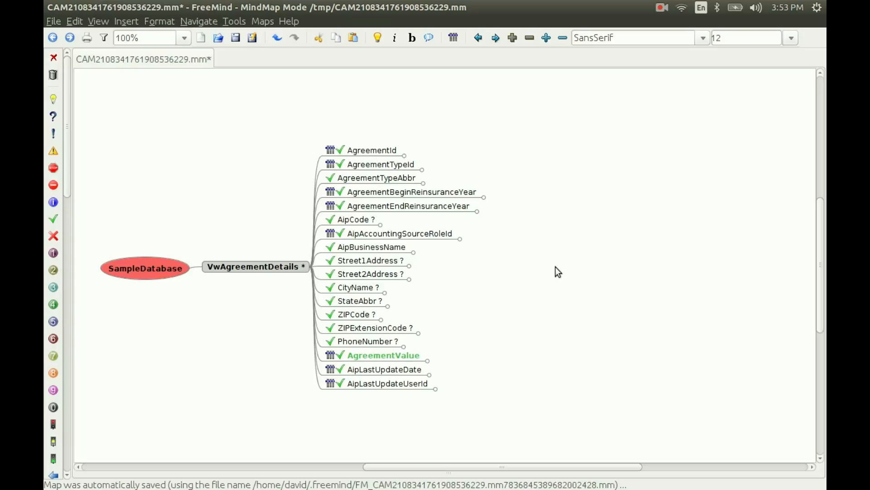
# Close FreeMind without saving the mind map and return to the CAM Template Editor.
pyautogui.click(55, 21)
pyautogui.click(98, 230)
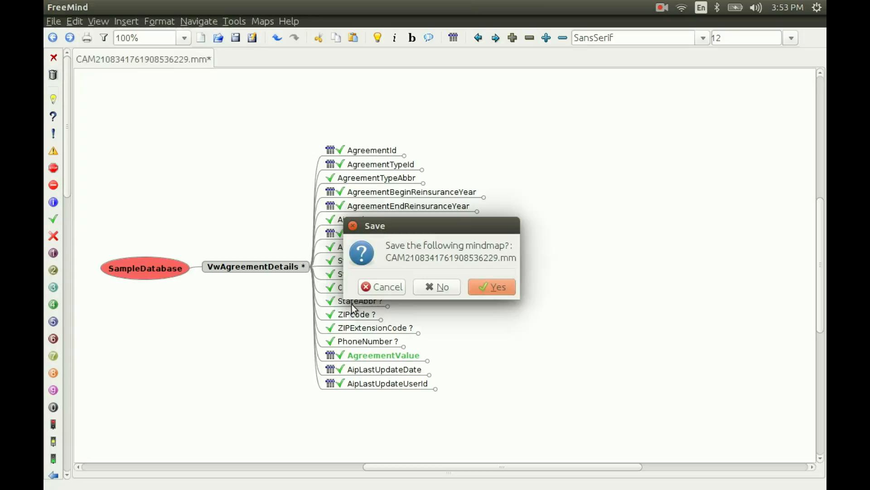
pyautogui.click(446, 289)
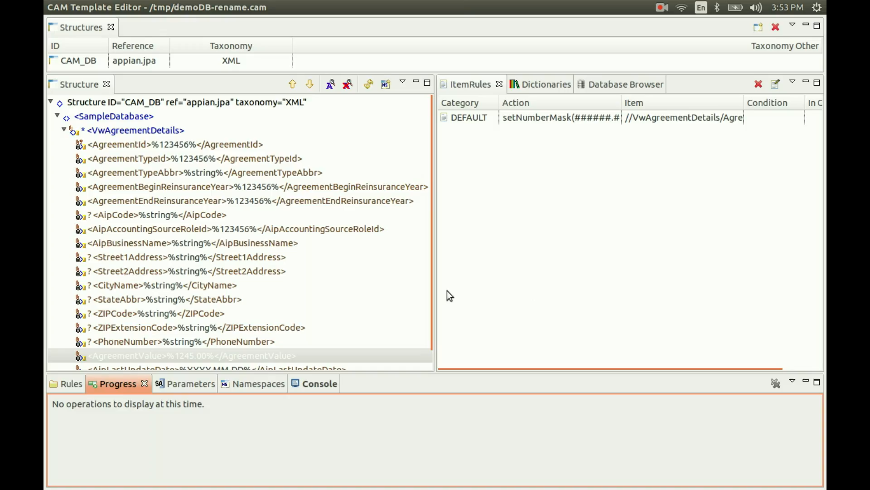